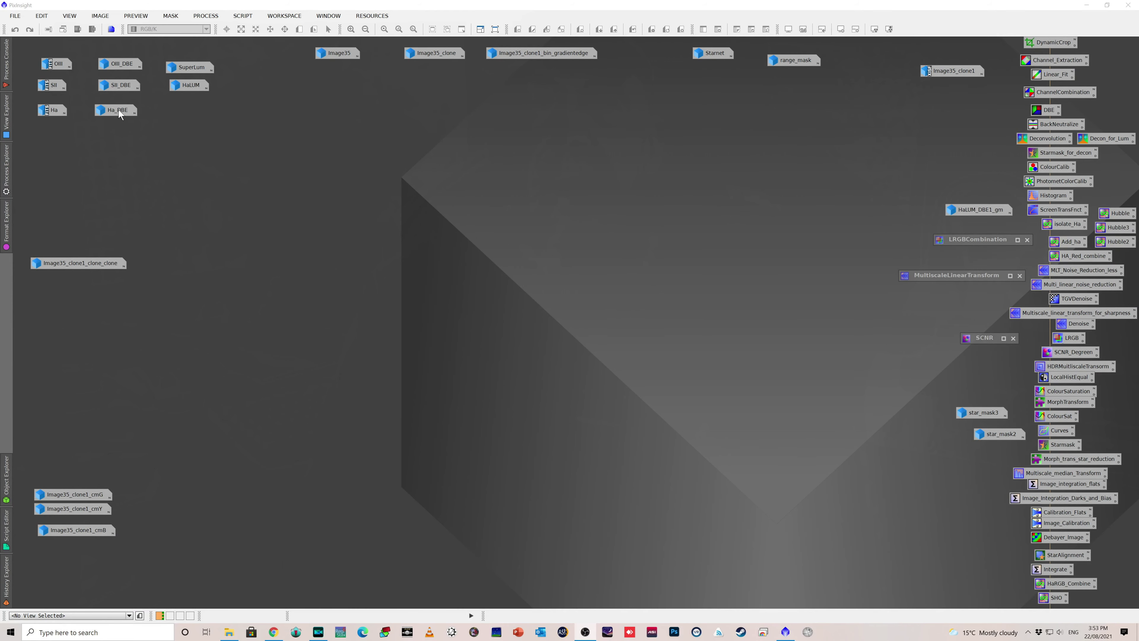
Inspect the Ha_DBE, SII_DBE and OIII_DBE channel images, then iconise all three again
{"action": "double_click", "coordinate": [115, 112]}
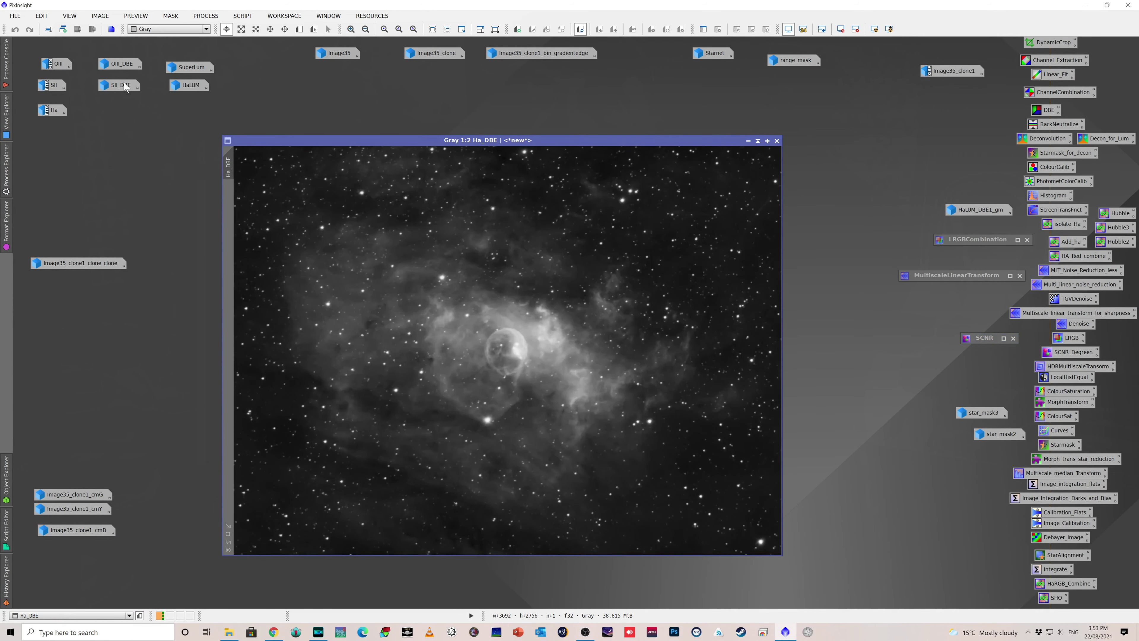
{"action": "double_click", "coordinate": [126, 86]}
{"action": "double_click", "coordinate": [121, 63]}
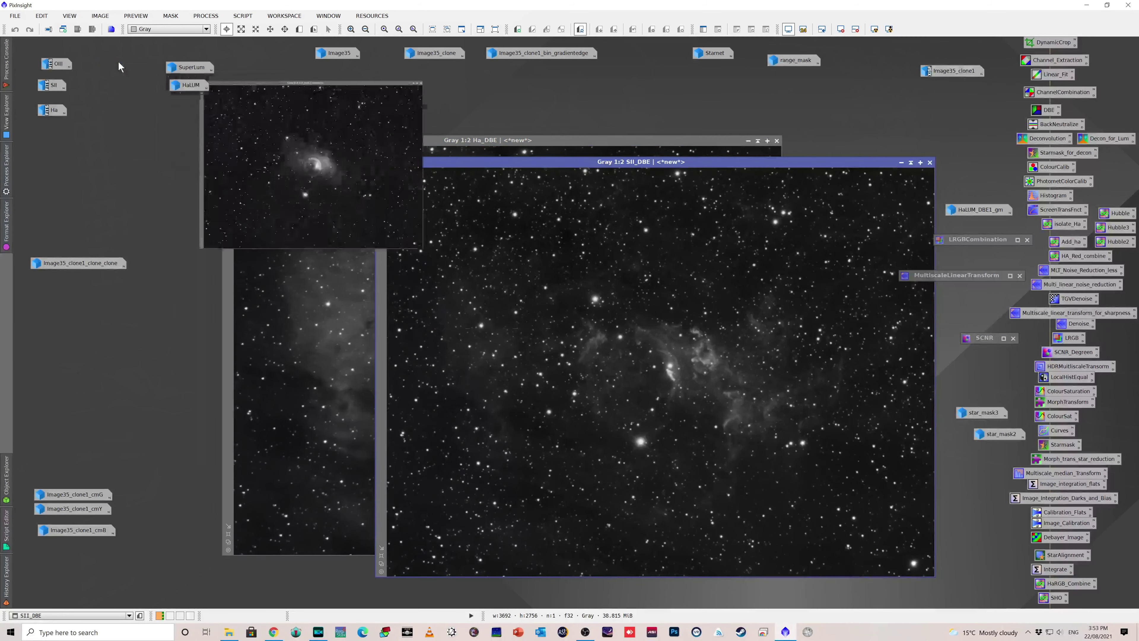
{"action": "left_click_drag", "start_coordinate": [694, 128], "coordinate": [655, 147]}
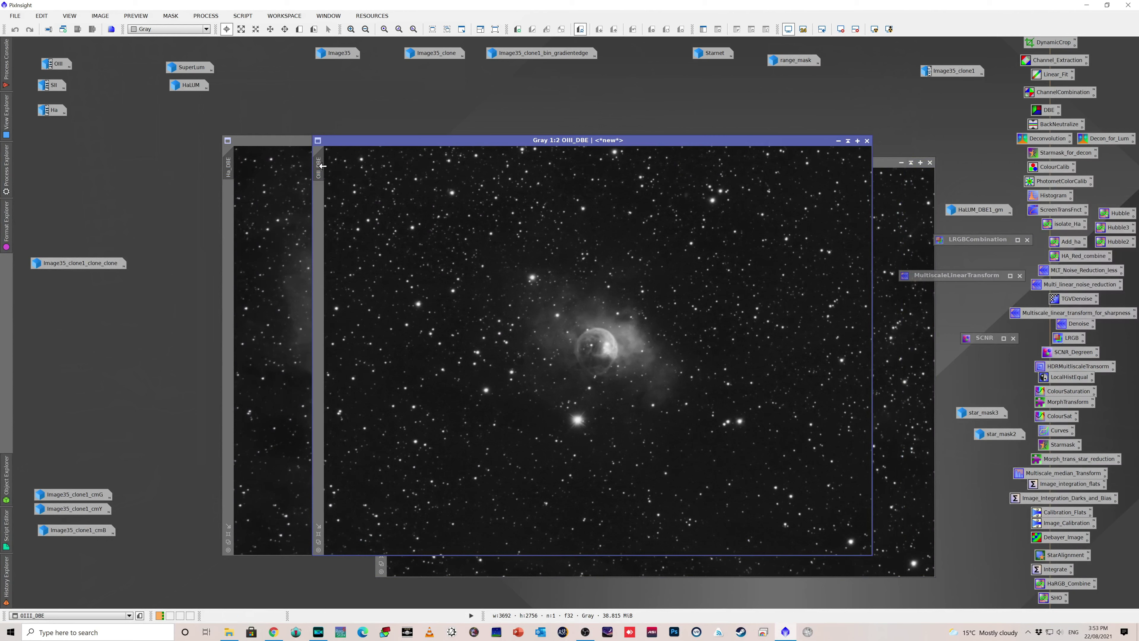
{"action": "mouse_move", "coordinate": [318, 164]}
{"action": "left_click", "coordinate": [838, 142]}
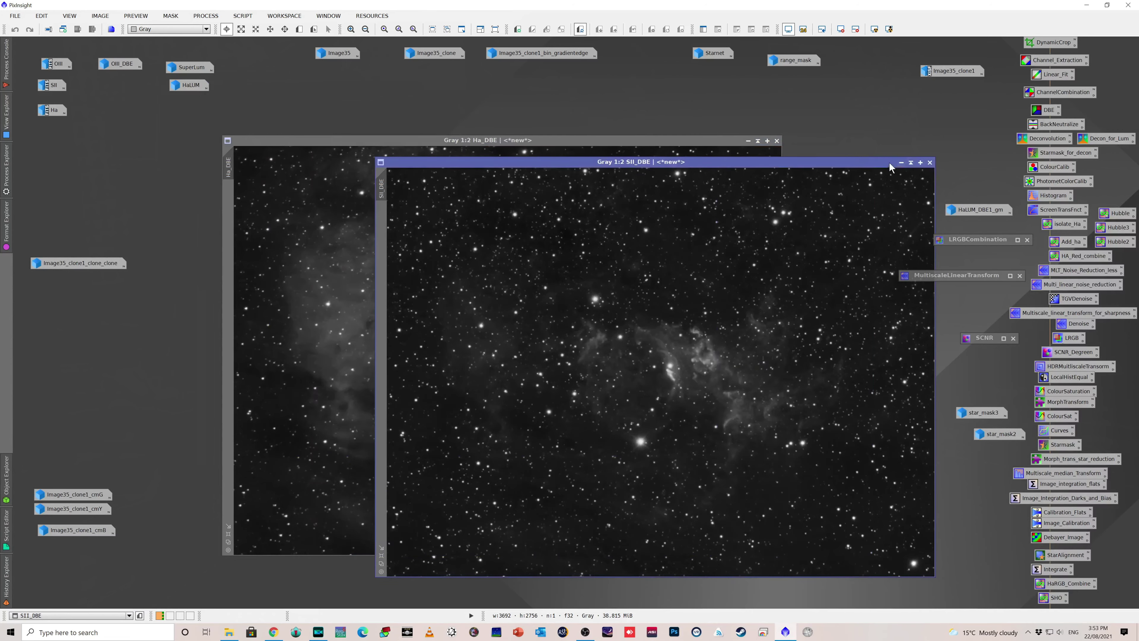
{"action": "left_click", "coordinate": [901, 163]}
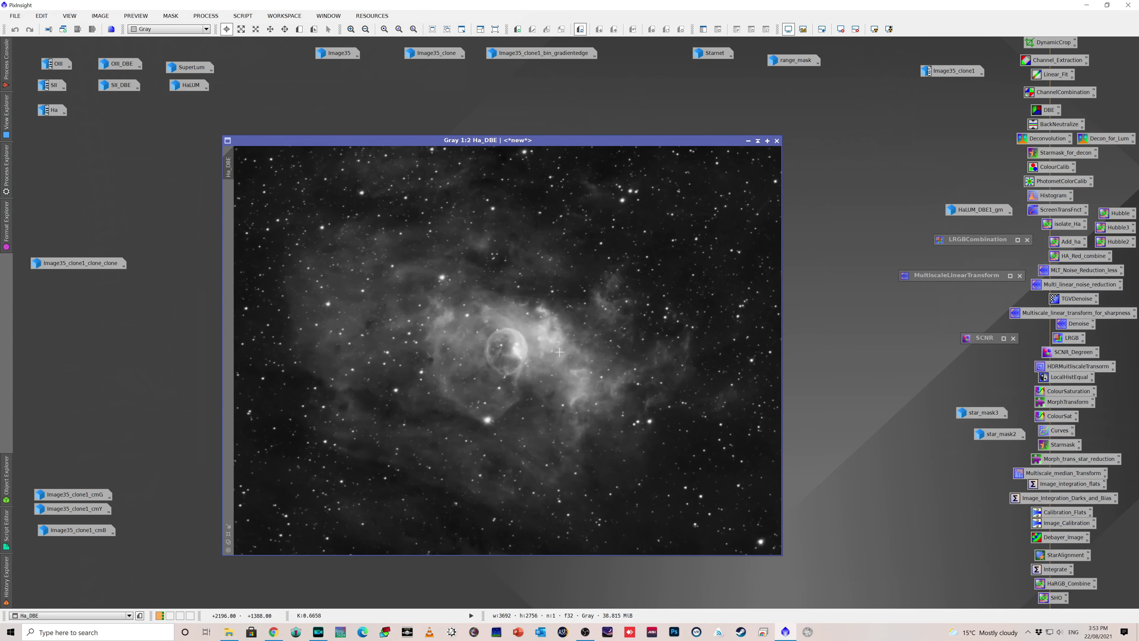
{"action": "left_click", "coordinate": [749, 141]}
{"action": "left_click", "coordinate": [748, 141]}
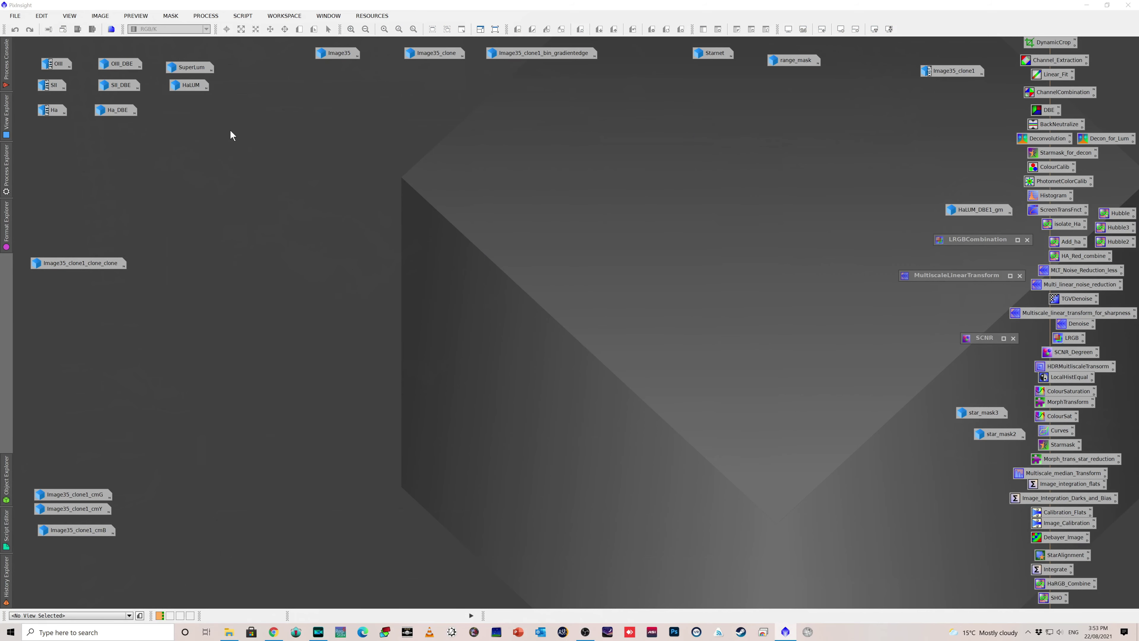
Compare the HaLUM and SuperLum luminance images side by side, then iconise both
{"action": "double_click", "coordinate": [188, 87]}
{"action": "left_click_drag", "start_coordinate": [536, 125], "coordinate": [743, 108]}
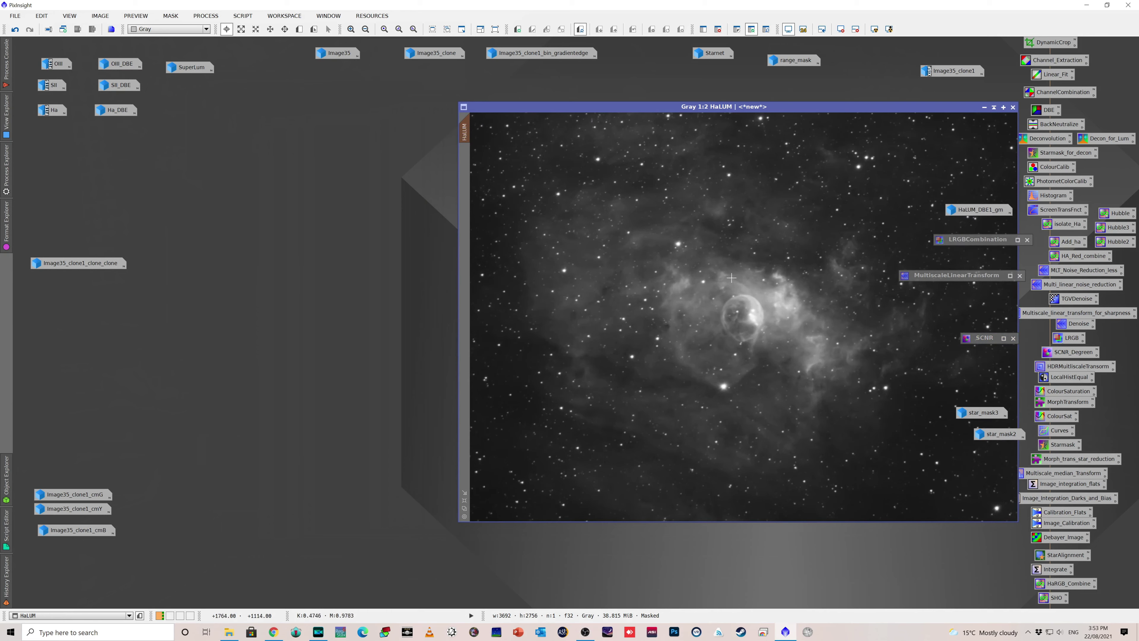
{"action": "double_click", "coordinate": [188, 69]}
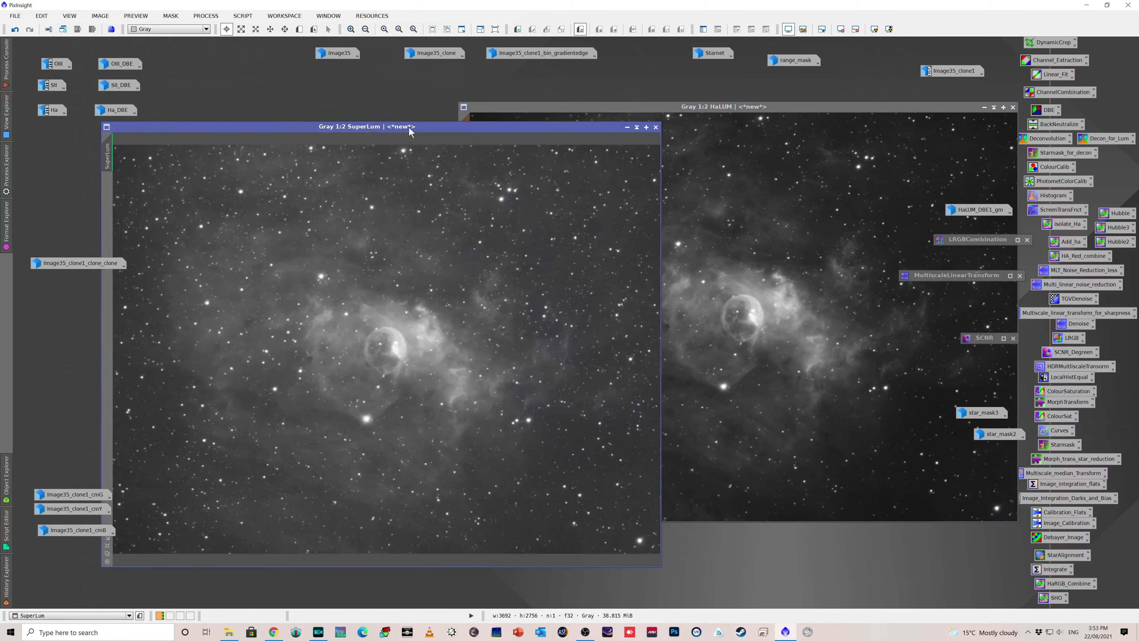
{"action": "left_click_drag", "start_coordinate": [409, 130], "coordinate": [356, 110]}
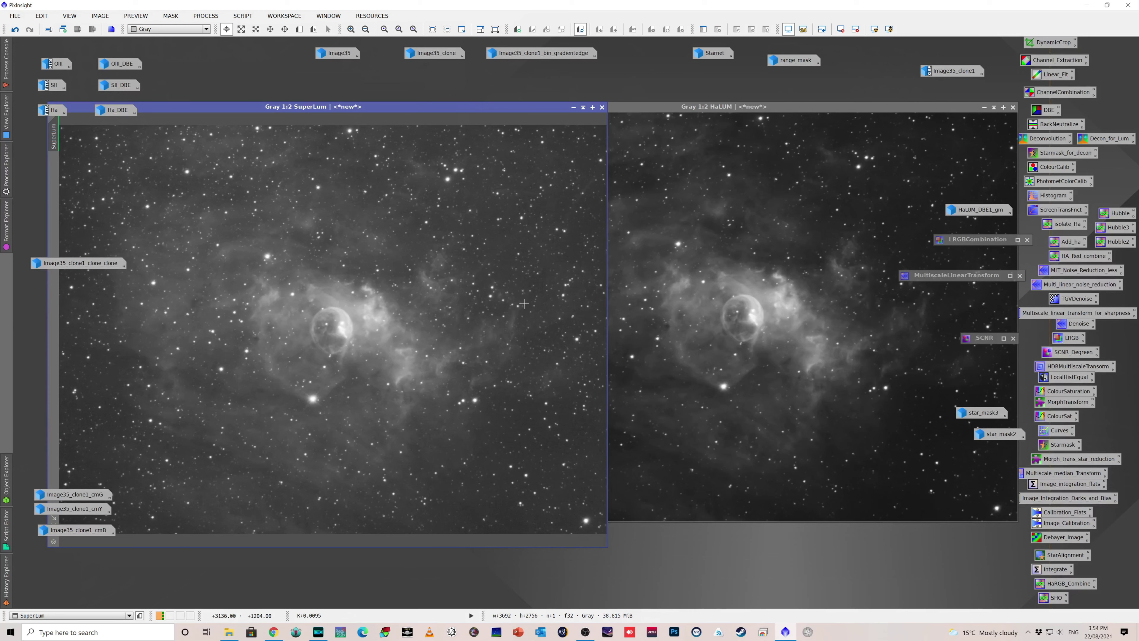
{"action": "left_click", "coordinate": [674, 319]}
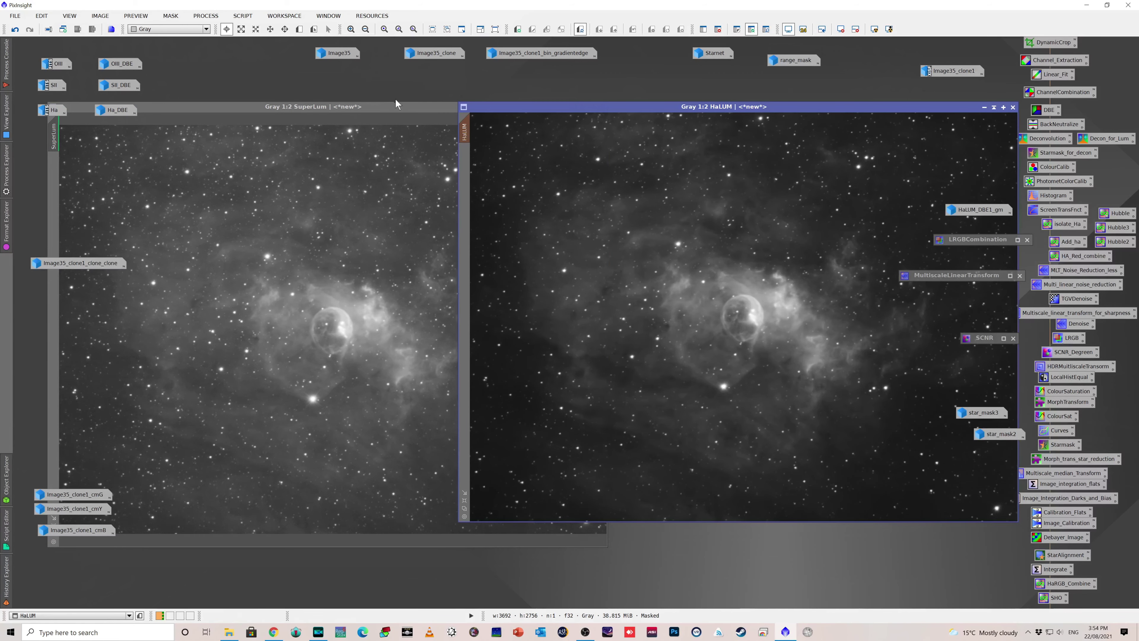
{"action": "left_click_drag", "start_coordinate": [389, 108], "coordinate": [372, 108]}
{"action": "left_click", "coordinate": [555, 107]}
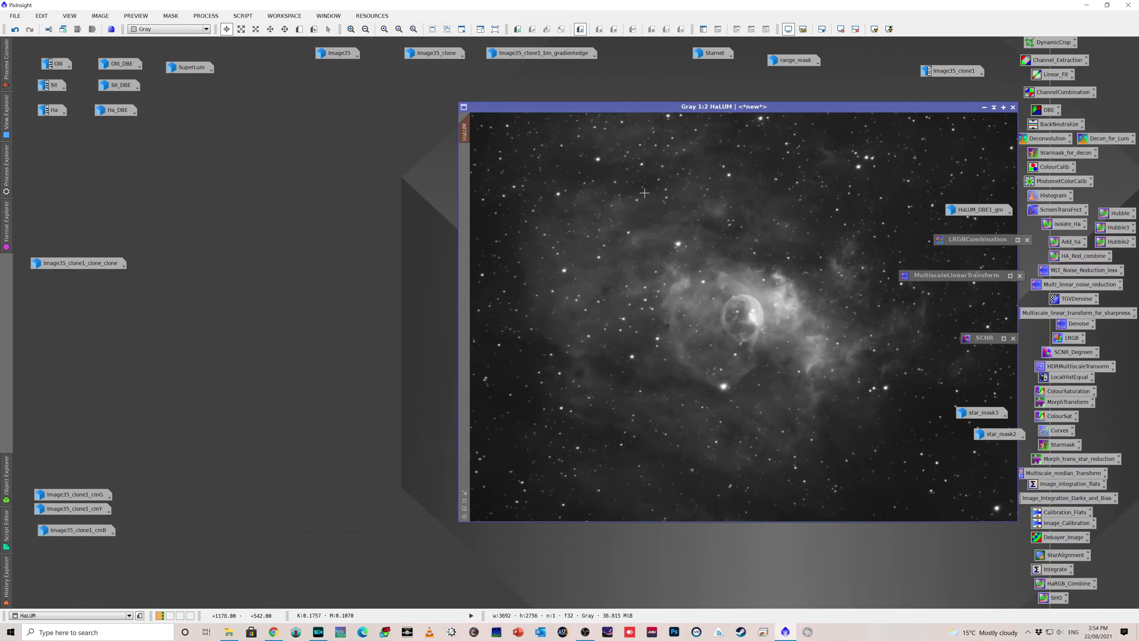
{"action": "left_click_drag", "start_coordinate": [857, 107], "coordinate": [667, 127]}
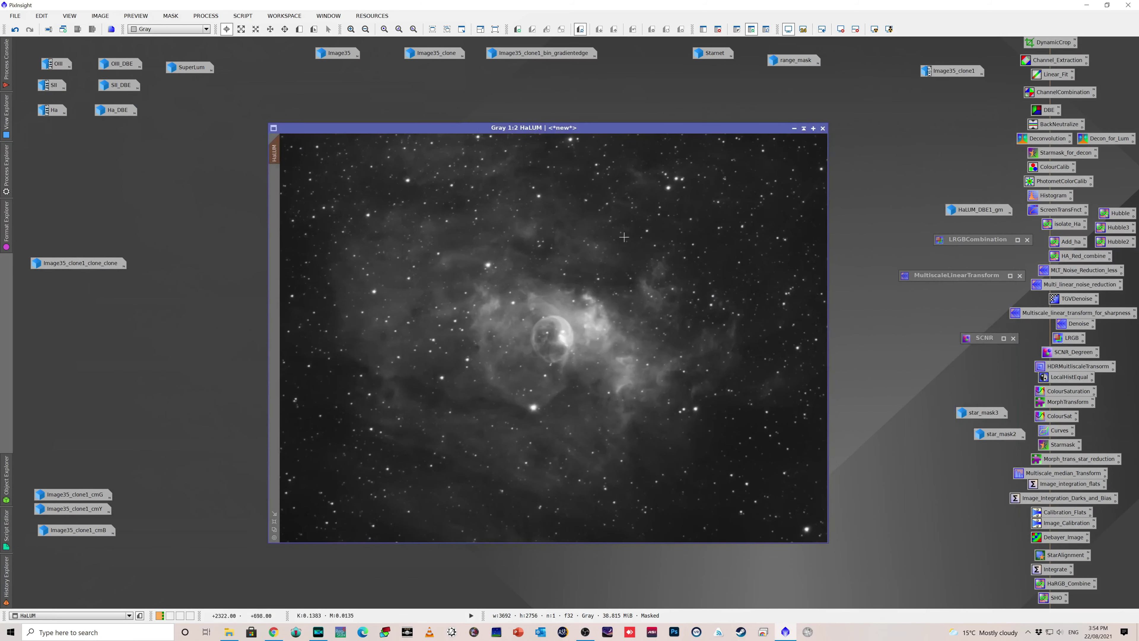
{"action": "left_click", "coordinate": [794, 130]}
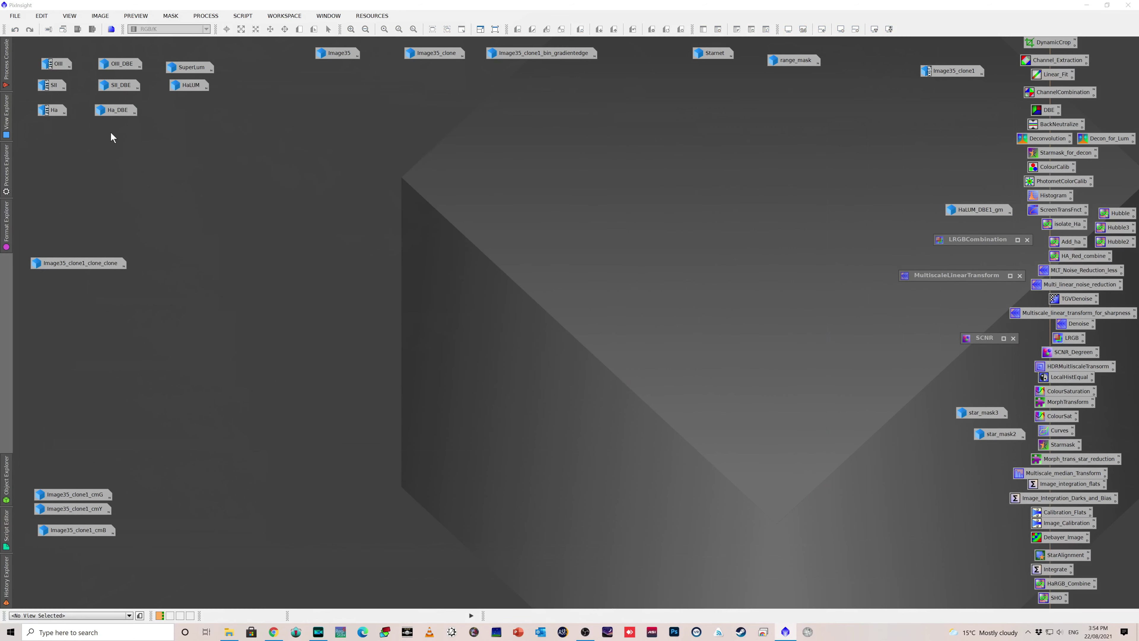
Check the saved LRGBCombination settings' OIII_DBE blue channel entry, then iconise them
{"action": "double_click", "coordinate": [977, 242]}
{"action": "left_click_drag", "start_coordinate": [863, 217], "coordinate": [883, 163]}
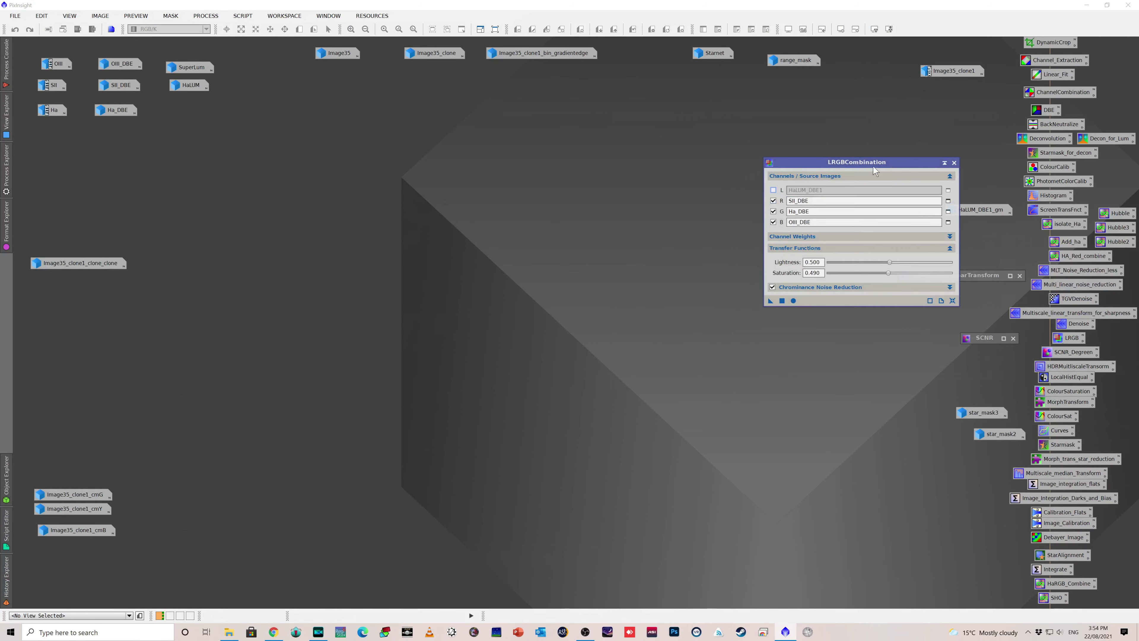
{"action": "left_click", "coordinate": [789, 219]}
{"action": "left_click", "coordinate": [945, 162]}
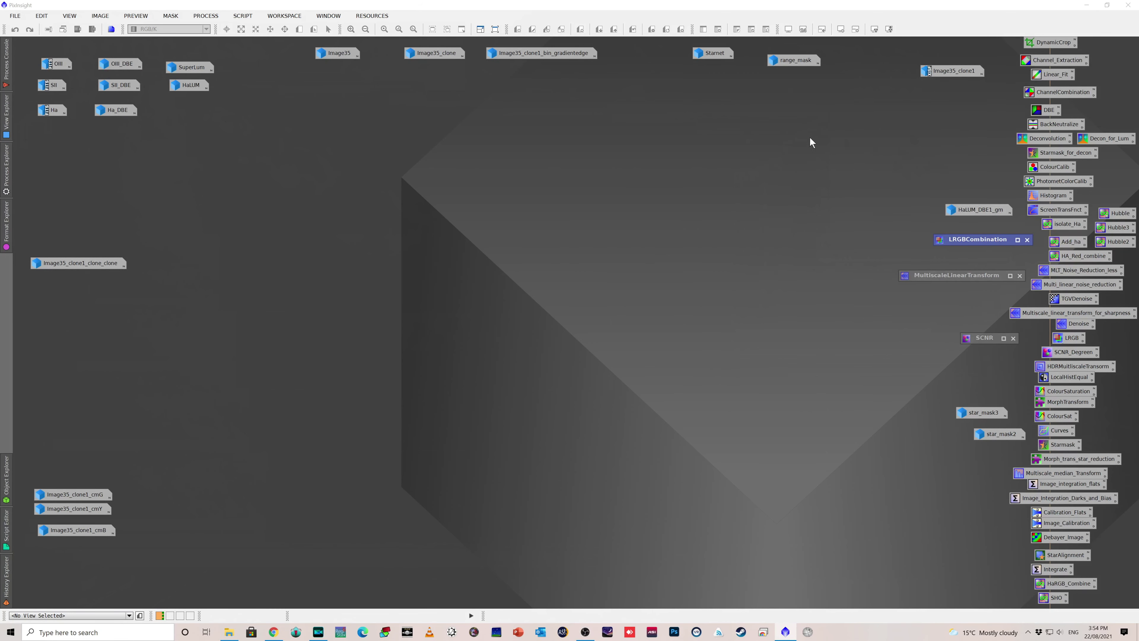
Open Image35 and compare its strongly green and less-green versions with Undo/Redo
{"action": "double_click", "coordinate": [344, 52]}
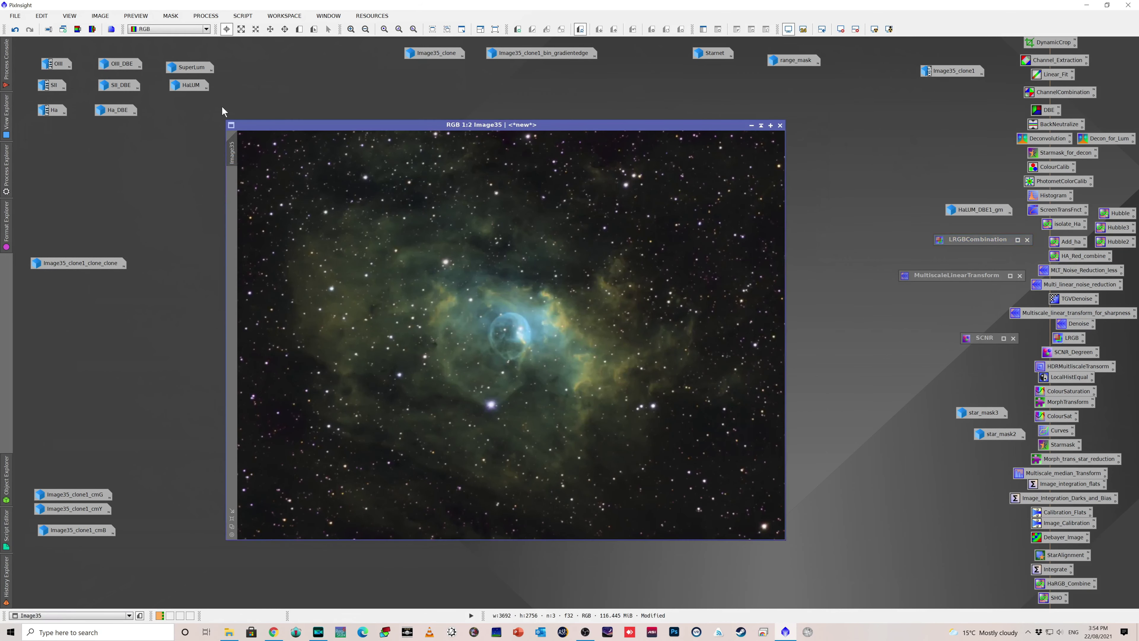
{"action": "left_click", "coordinate": [15, 29]}
{"action": "key", "text": "ctrl+y"}
{"action": "left_click_drag", "start_coordinate": [622, 127], "coordinate": [647, 111]}
{"action": "key", "text": "ctrl+z"}
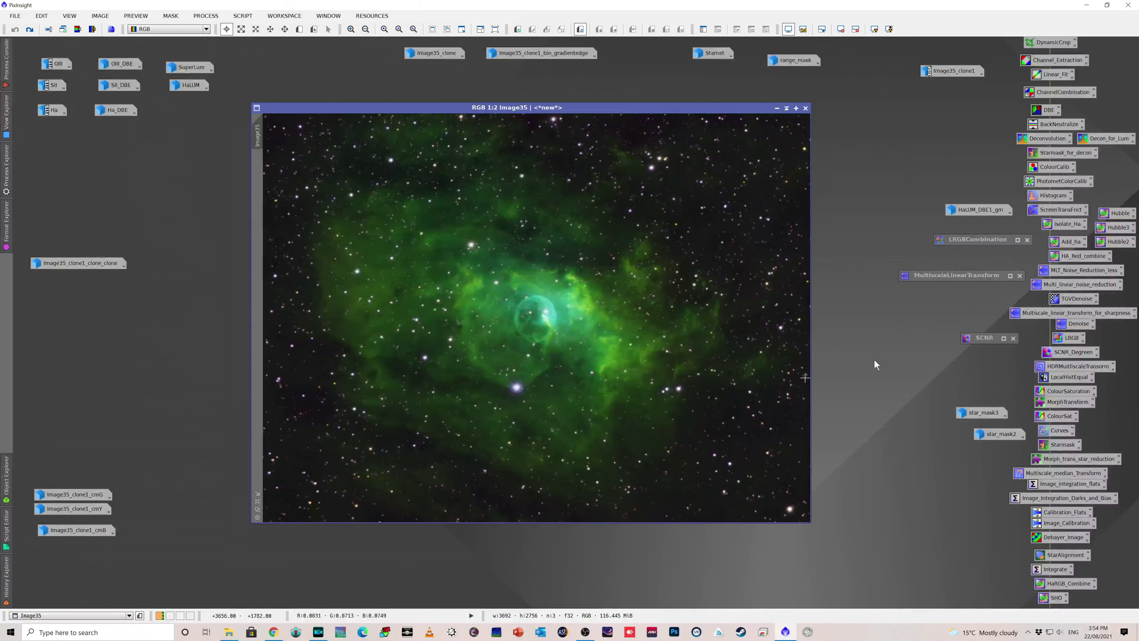
Apply SCNR Green with Average Neutral and preserved lightness to Image35, then close Curves and SCNR
{"action": "double_click", "coordinate": [986, 337]}
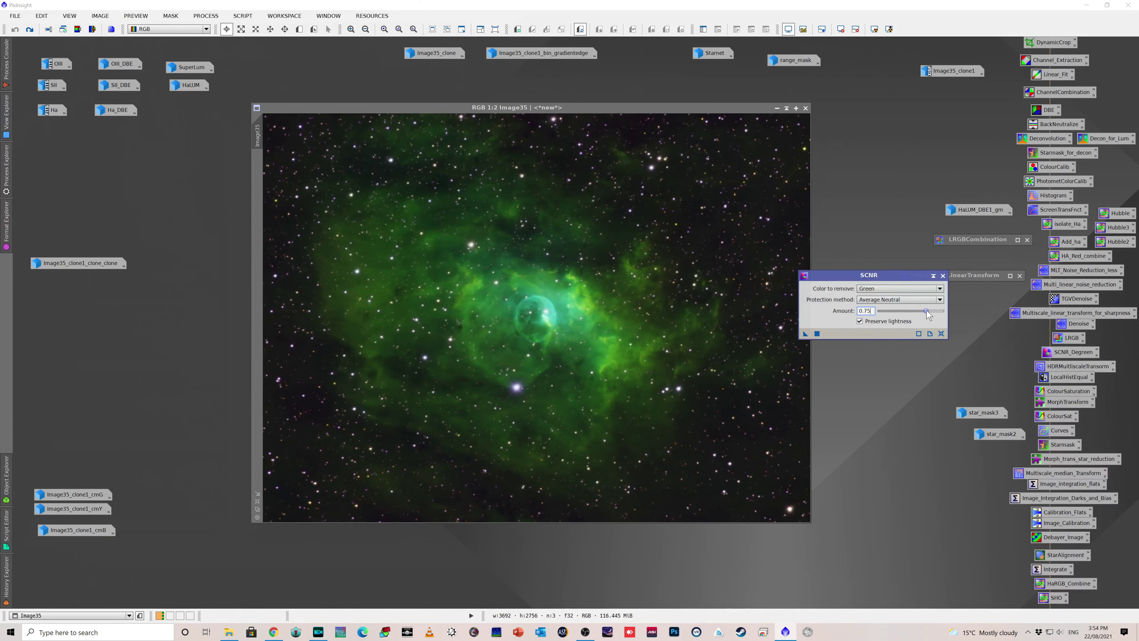
{"action": "mouse_move", "coordinate": [926, 310]}
{"action": "left_mouse_down"}
{"action": "mouse_move", "coordinate": [954, 314]}
{"action": "mouse_move", "coordinate": [940, 311]}
{"action": "mouse_move", "coordinate": [925, 330]}
{"action": "mouse_move", "coordinate": [926, 314]}
{"action": "left_mouse_up"}
{"action": "left_click", "coordinate": [859, 320]}
{"action": "left_click", "coordinate": [805, 334]}
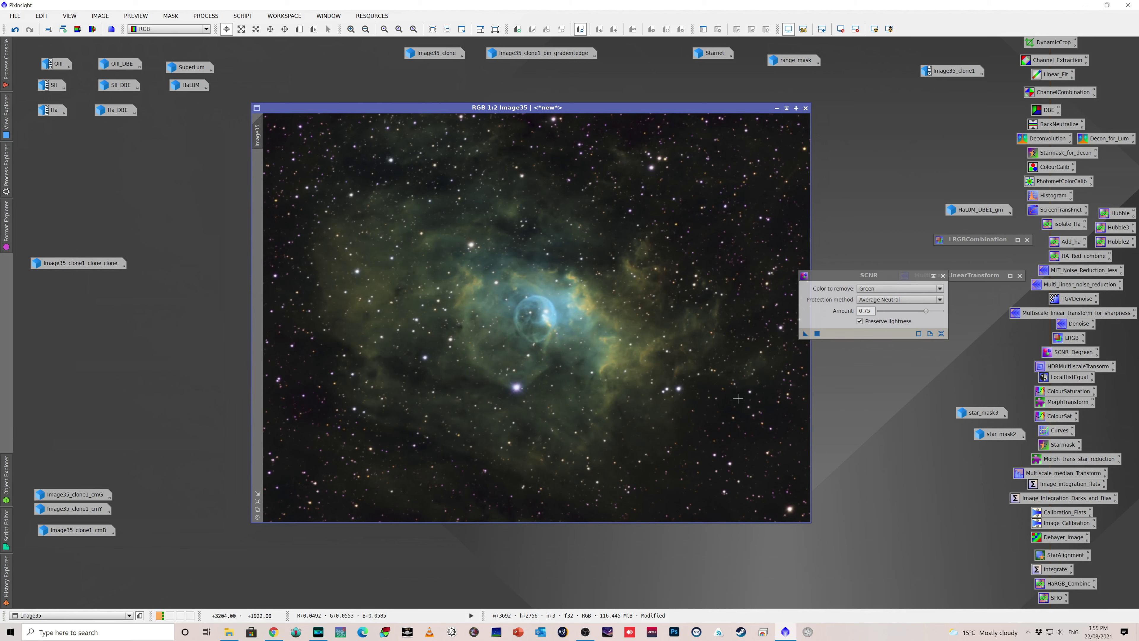
{"action": "double_click", "coordinate": [1056, 430]}
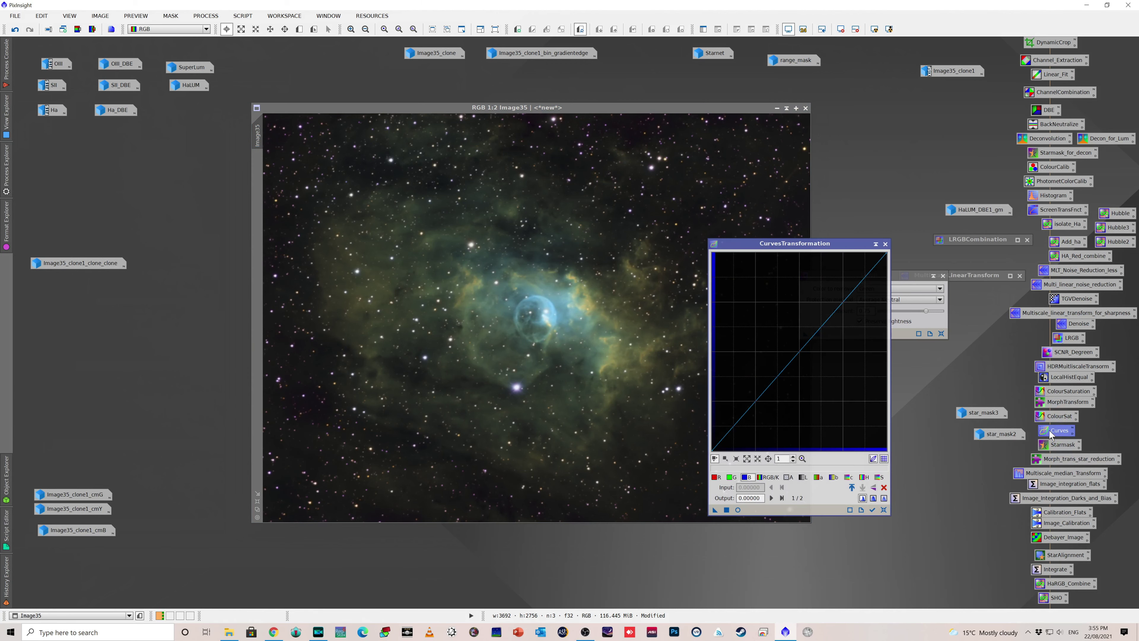
{"action": "left_click", "coordinate": [885, 243]}
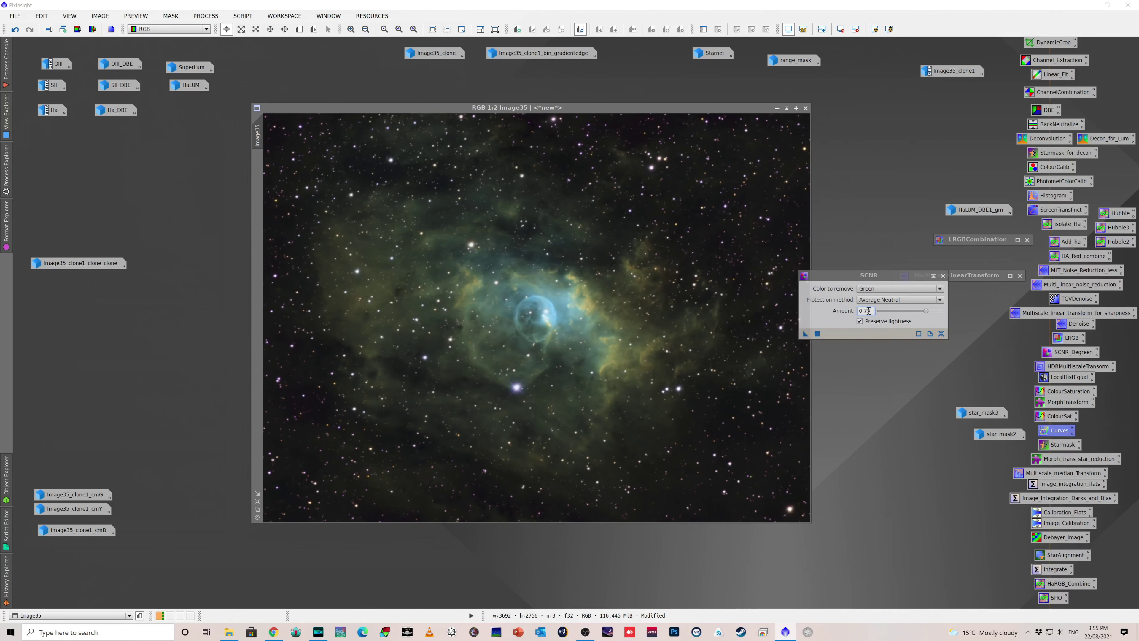
{"action": "left_click", "coordinate": [943, 275]}
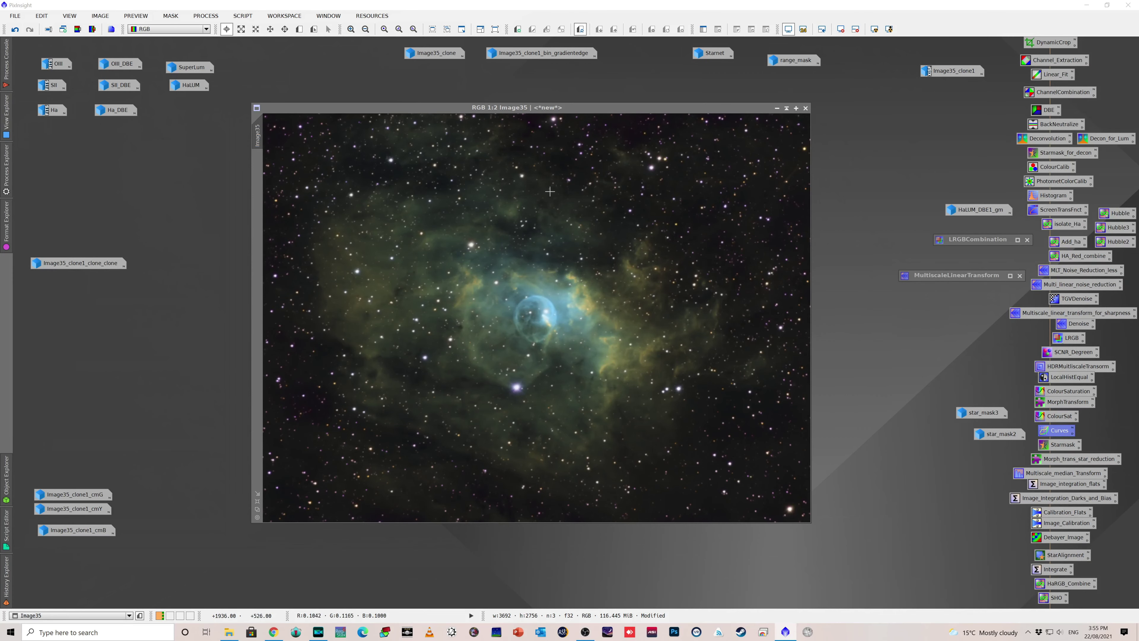
Glance at the Starnet stars image, zoom through Image35_clone, then iconise both
{"action": "double_click", "coordinate": [716, 54]}
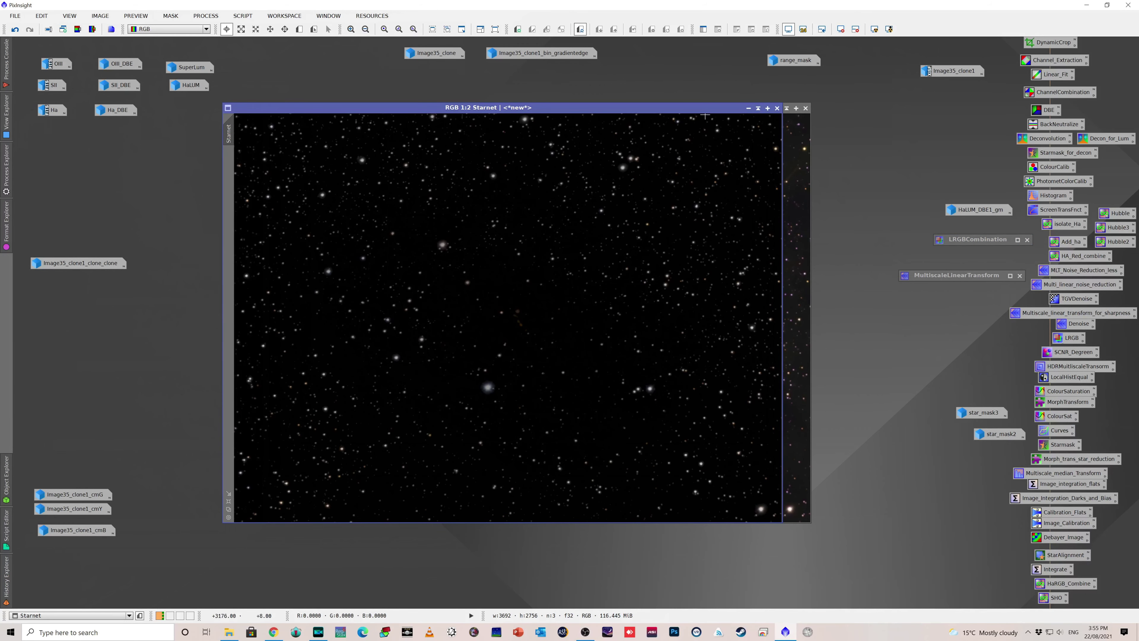
{"action": "left_click", "coordinate": [748, 108]}
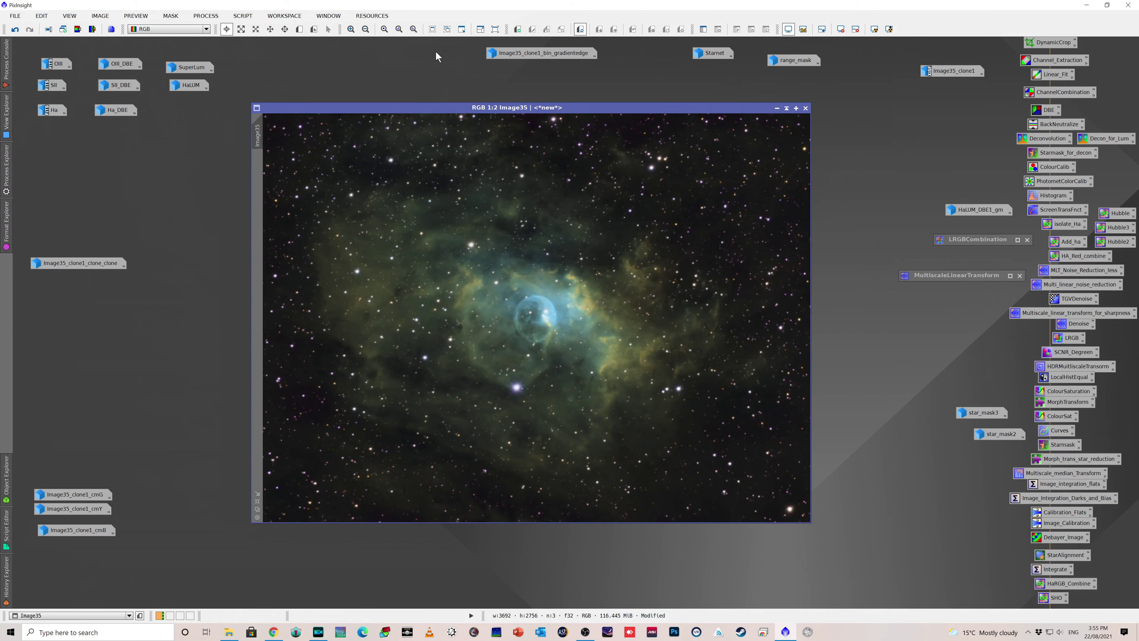
{"action": "double_click", "coordinate": [435, 52]}
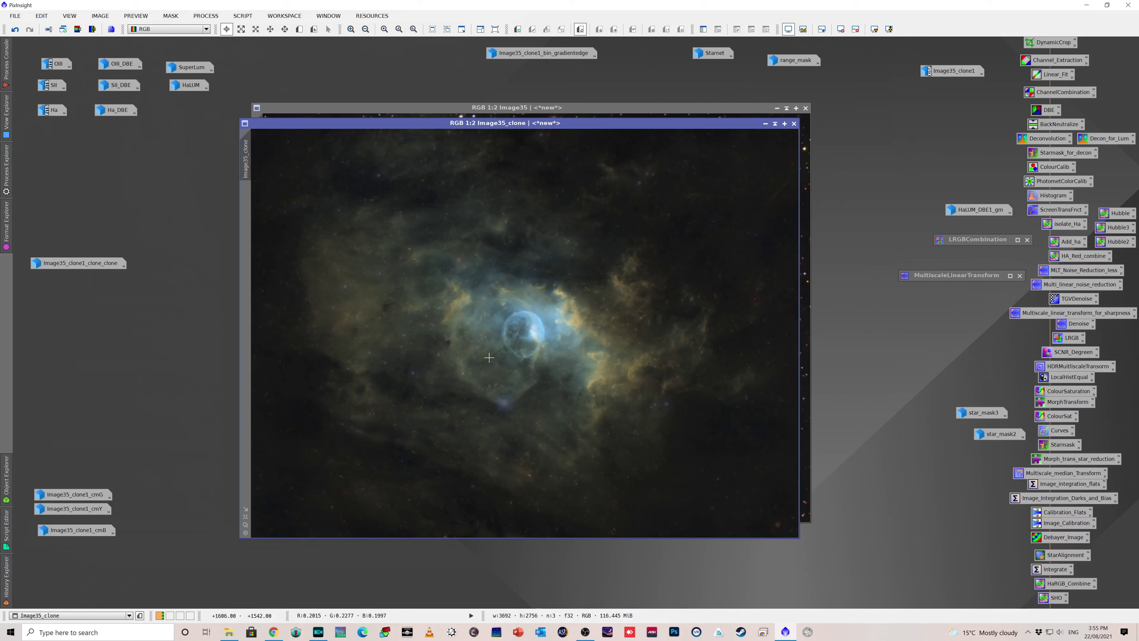
{"action": "scroll", "coordinate": [490, 354], "scroll_direction": "up", "scroll_amount": 1}
{"action": "scroll", "coordinate": [797, 321], "scroll_direction": "down", "scroll_amount": 1}
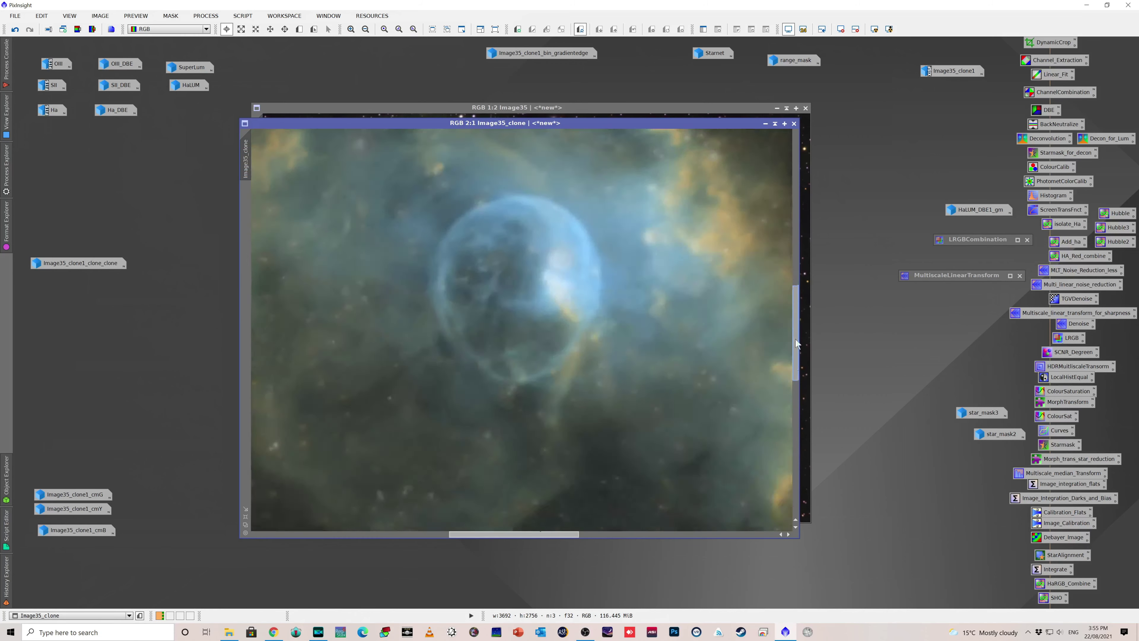
{"action": "scroll", "coordinate": [786, 389], "scroll_direction": "up", "scroll_amount": 1}
{"action": "scroll", "coordinate": [433, 313], "scroll_direction": "up", "scroll_amount": 1}
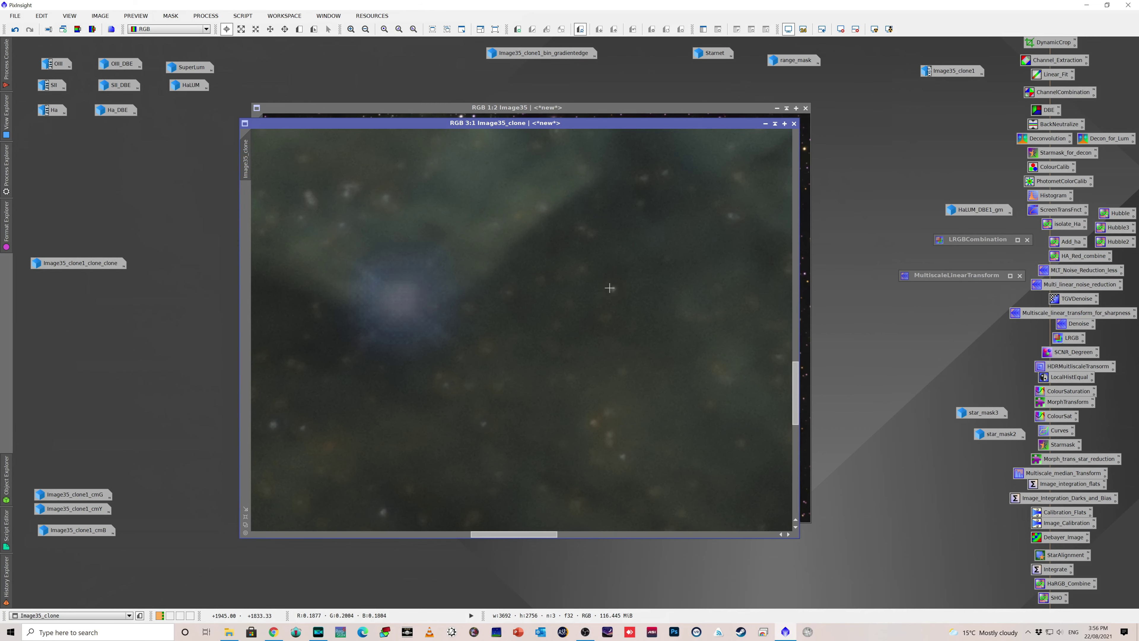
{"action": "scroll", "coordinate": [545, 318], "scroll_direction": "down", "scroll_amount": 4}
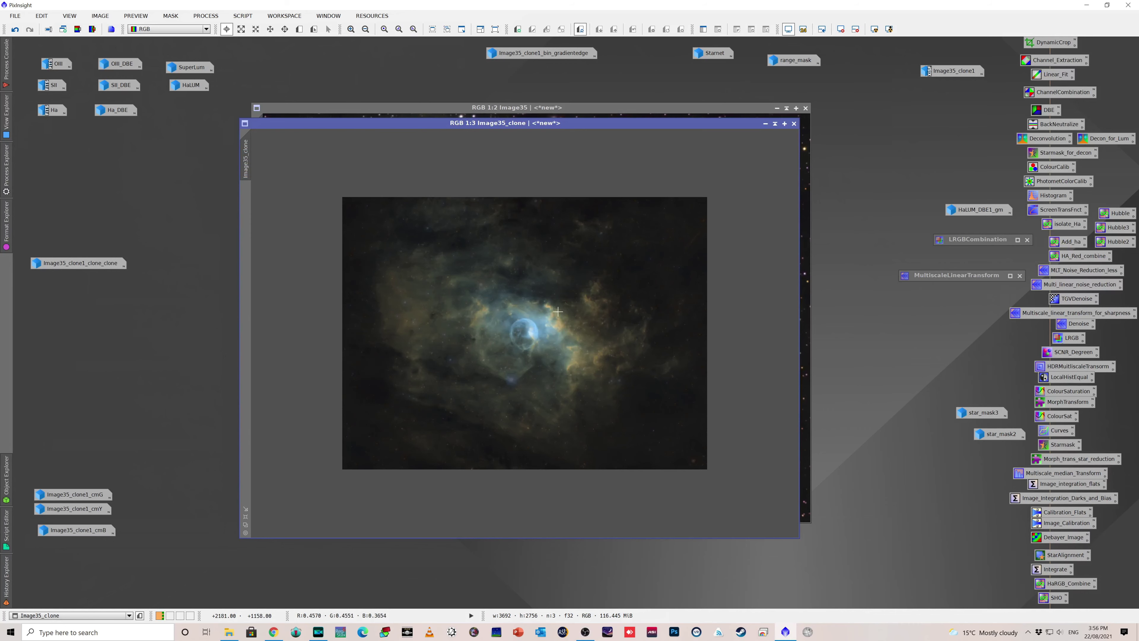
{"action": "scroll", "coordinate": [650, 247], "scroll_direction": "up", "scroll_amount": 1}
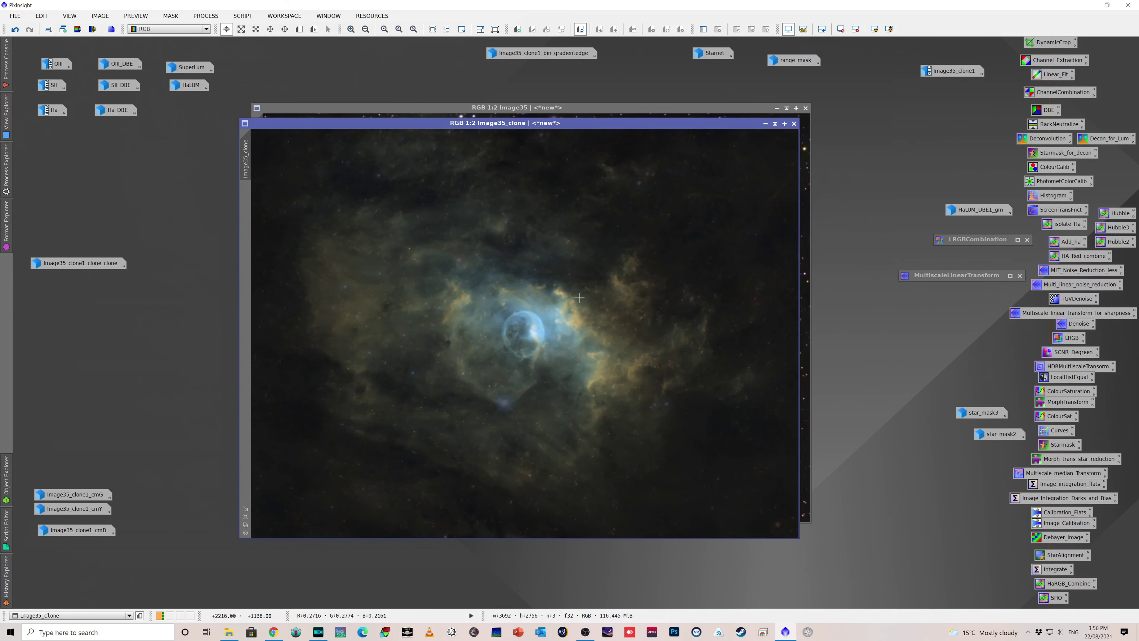
{"action": "left_click", "coordinate": [765, 122]}
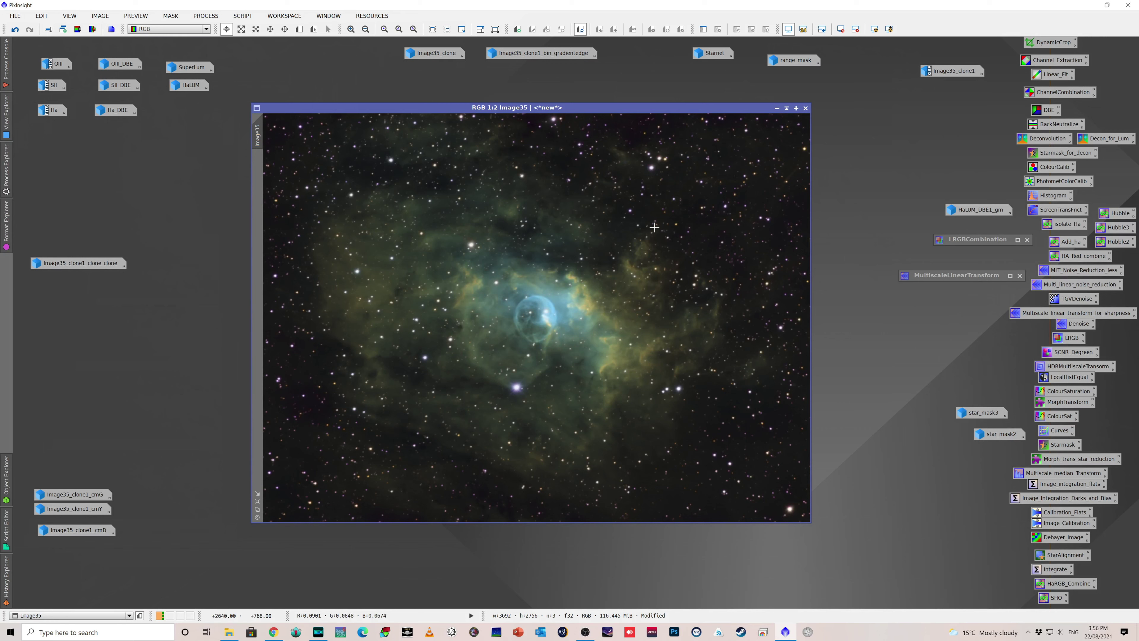
Iconise Image35, view the gradientedge mask, reopen Image35 and show the Script menu
{"action": "left_click", "coordinate": [777, 108]}
{"action": "double_click", "coordinate": [541, 52]}
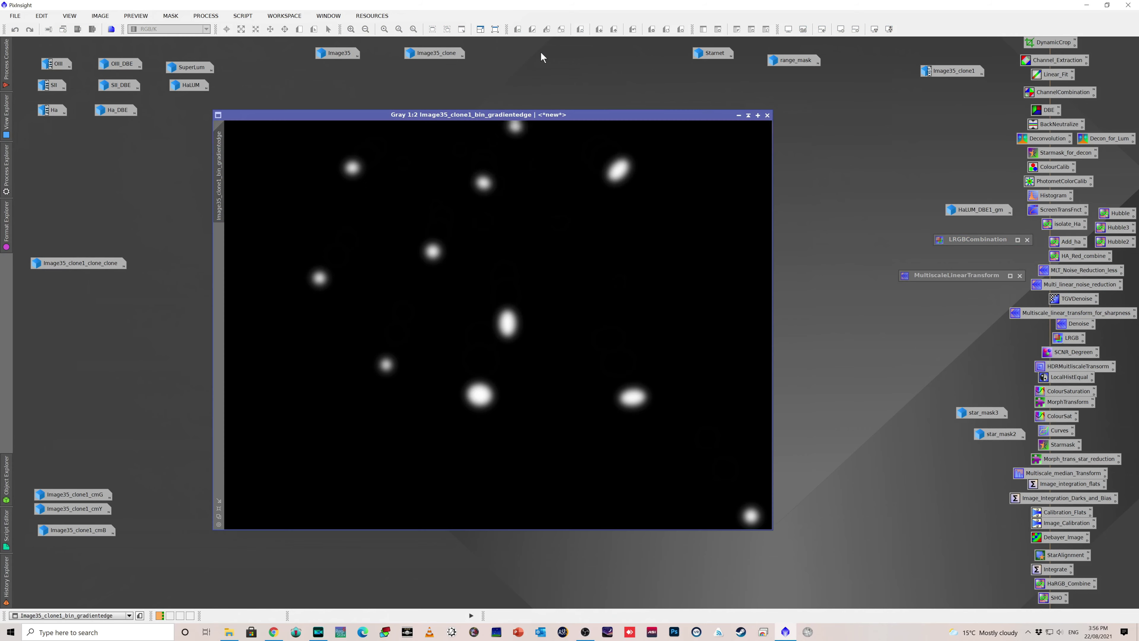
{"action": "left_click_drag", "start_coordinate": [570, 115], "coordinate": [617, 117]}
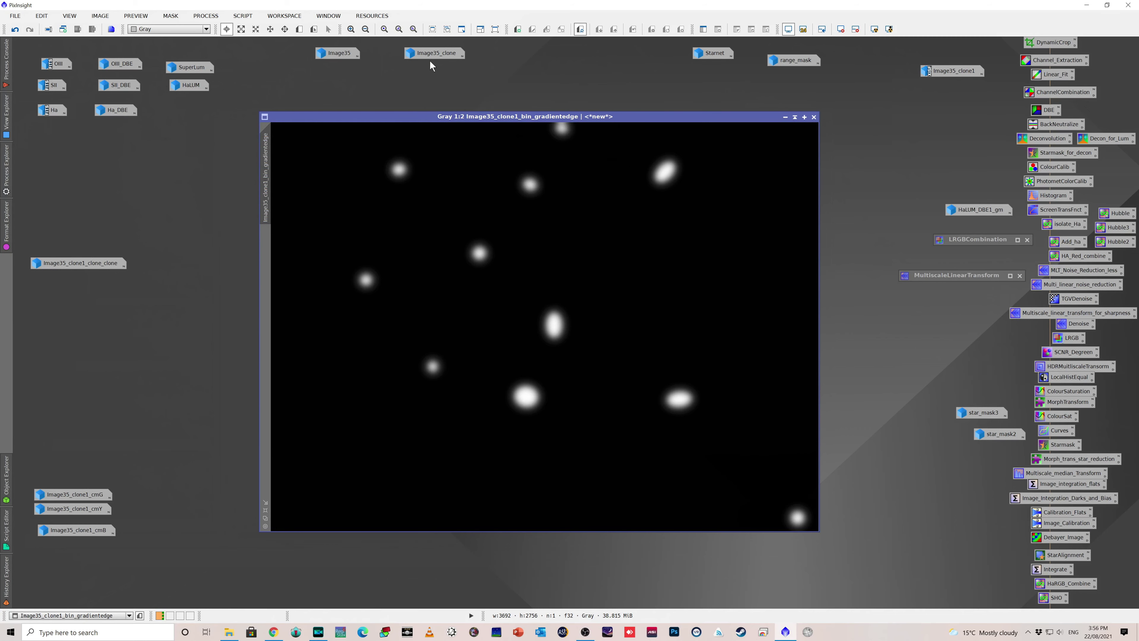
{"action": "double_click", "coordinate": [338, 54]}
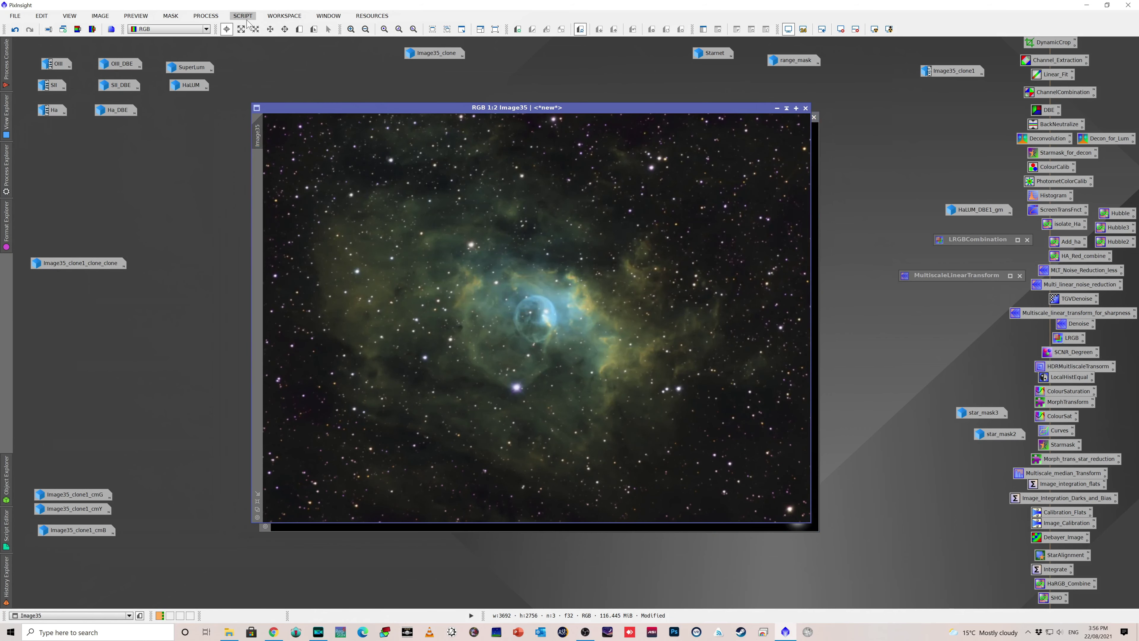
{"action": "left_click", "coordinate": [240, 18]}
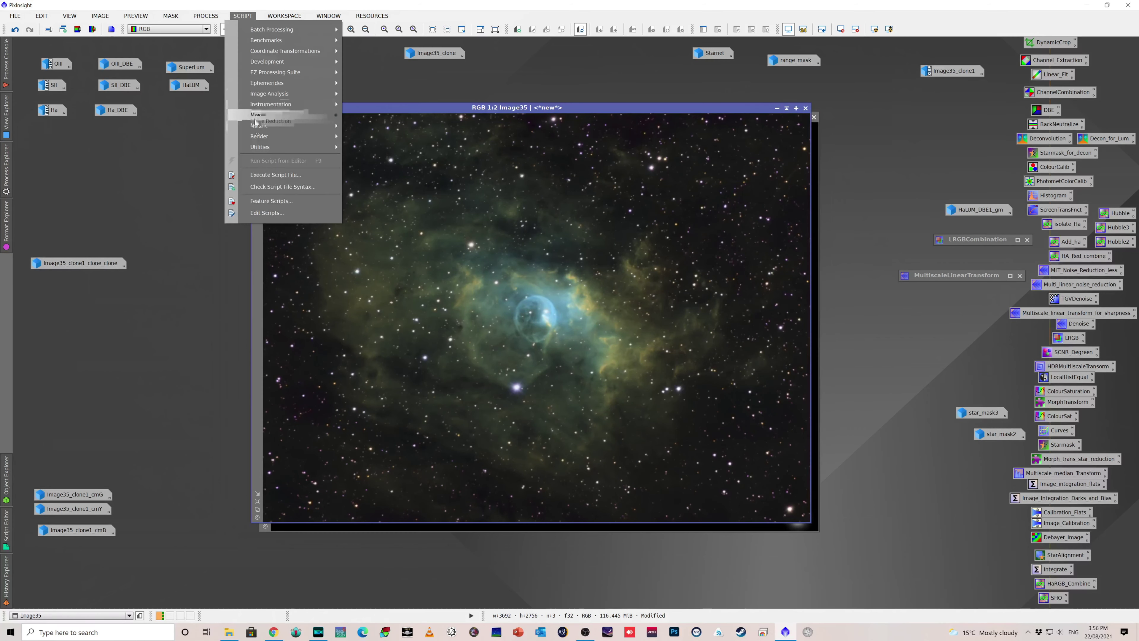
Launch the GAME mask editor from Script > Utilities and enlarge its window
{"action": "mouse_move", "coordinate": [268, 145]}
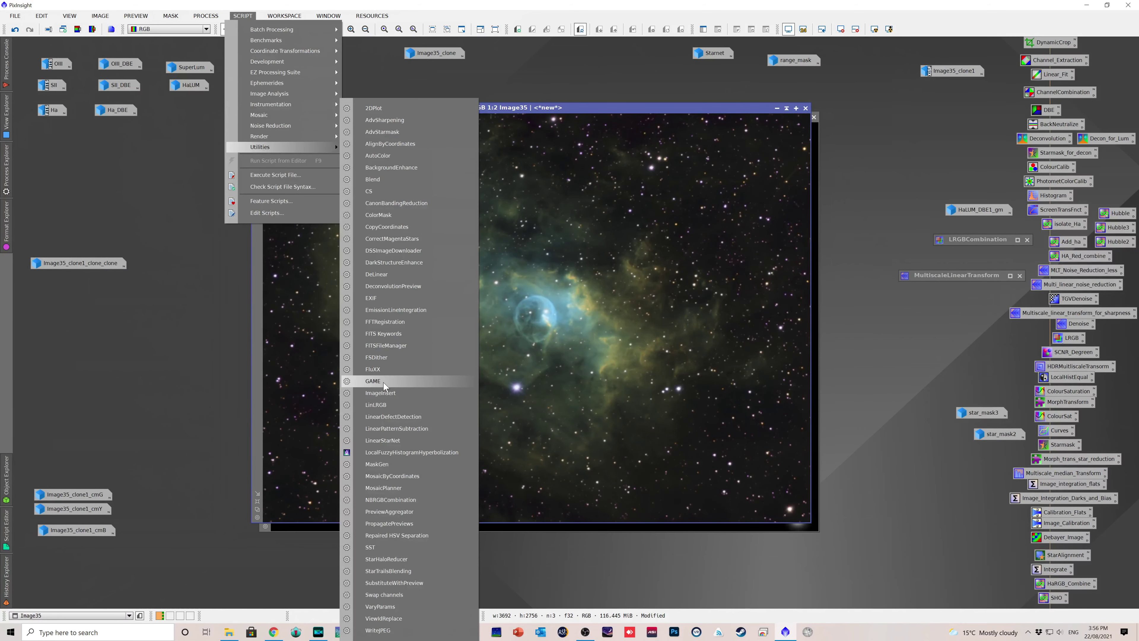
{"action": "left_click", "coordinate": [374, 381]}
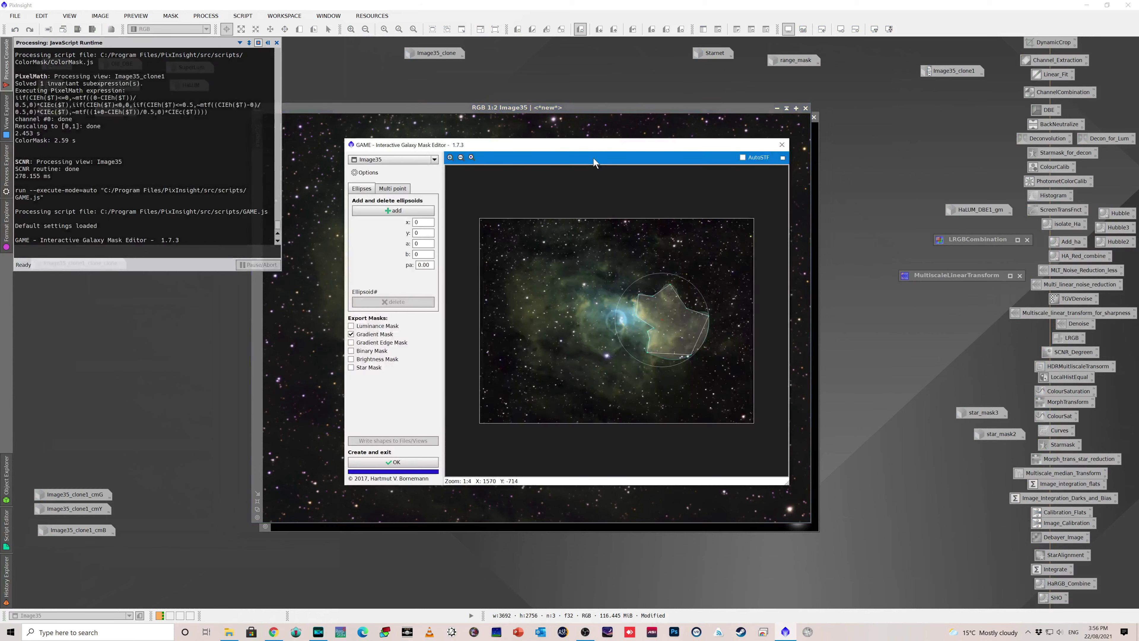
{"action": "left_click_drag", "start_coordinate": [599, 149], "coordinate": [493, 86]}
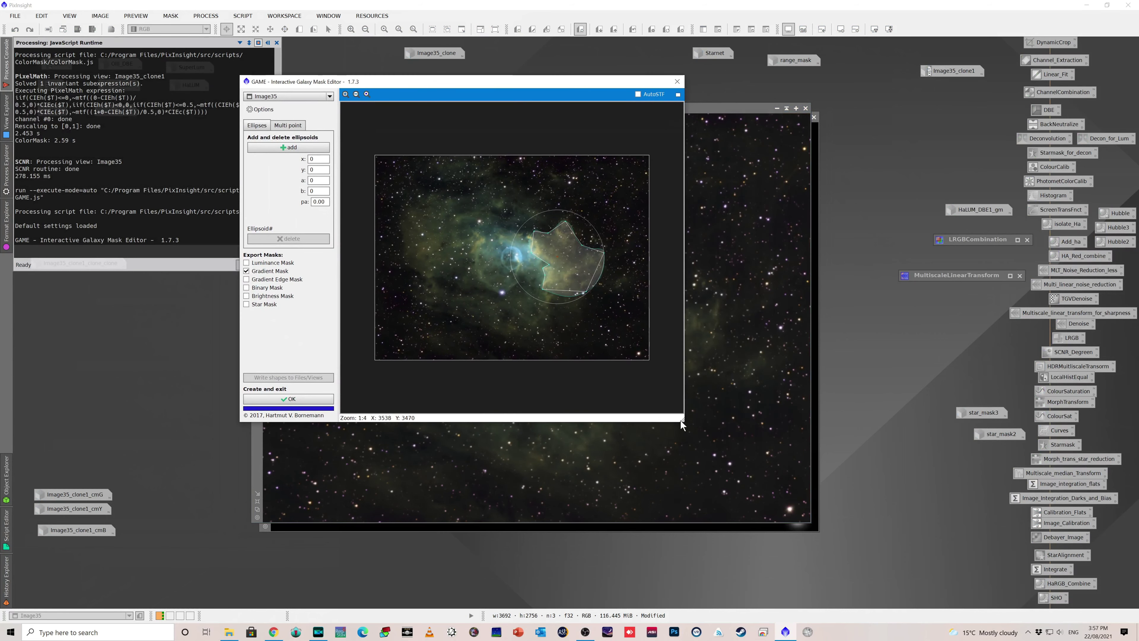
{"action": "left_click_drag", "start_coordinate": [681, 421], "coordinate": [1018, 583]}
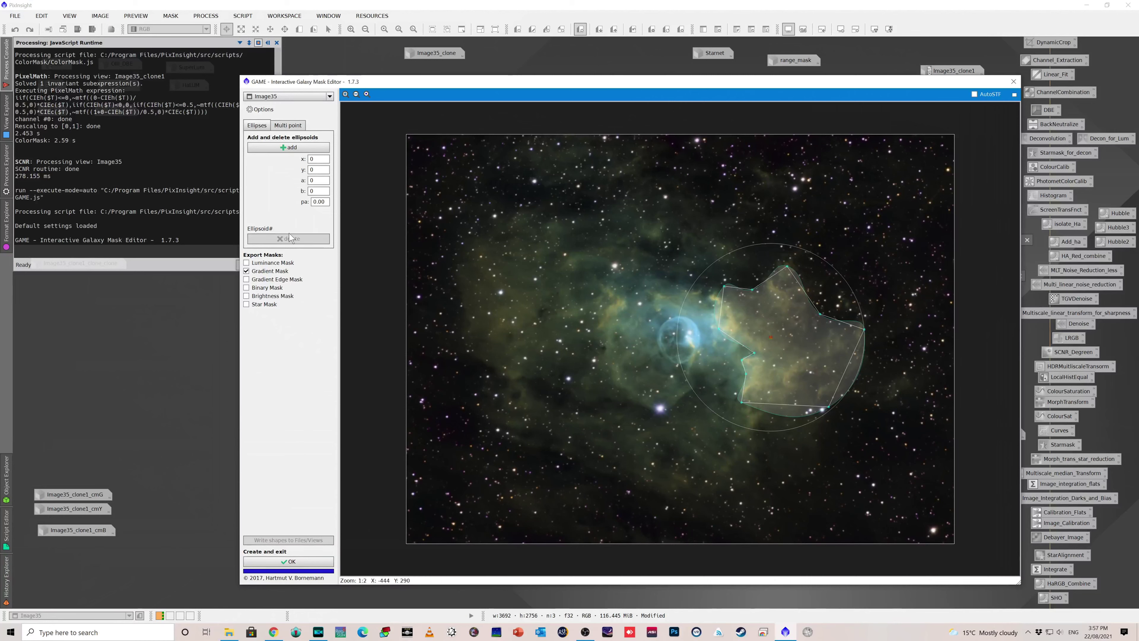
Delete the old polygon and two trial ellipses, then switch to Multi point editing
{"action": "left_click", "coordinate": [284, 126]}
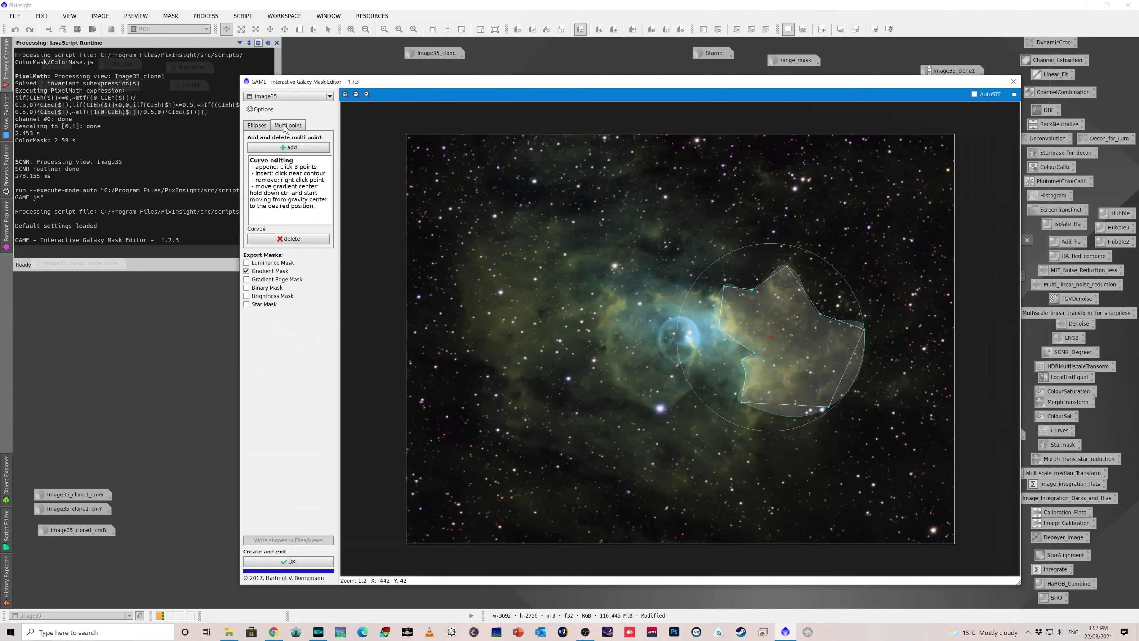
{"action": "left_click", "coordinate": [289, 239]}
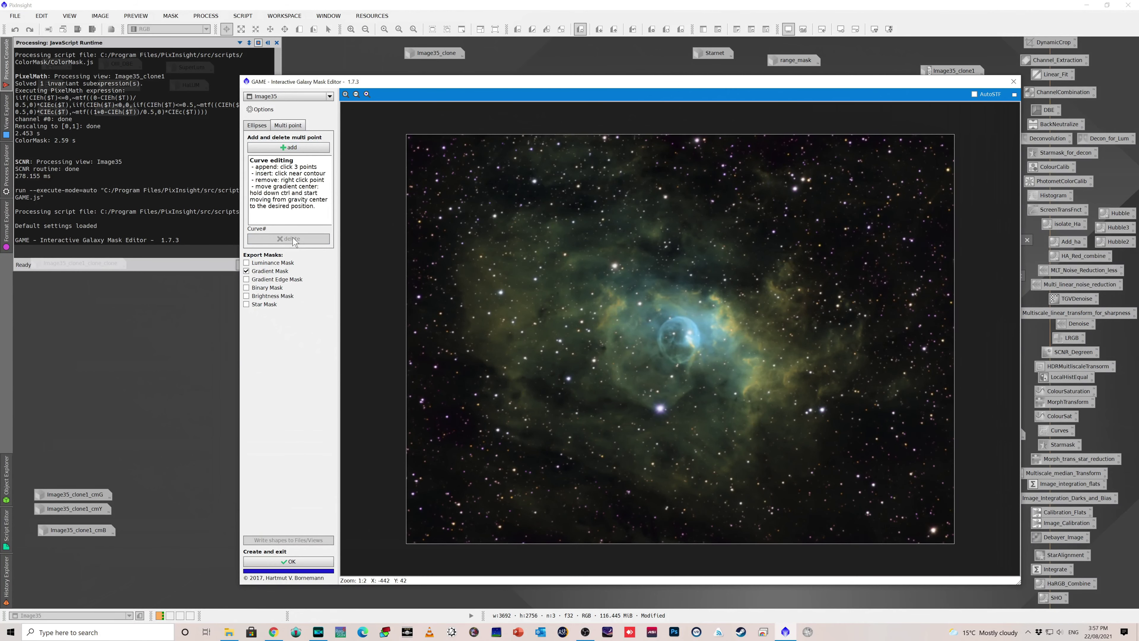
{"action": "left_click", "coordinate": [259, 127]}
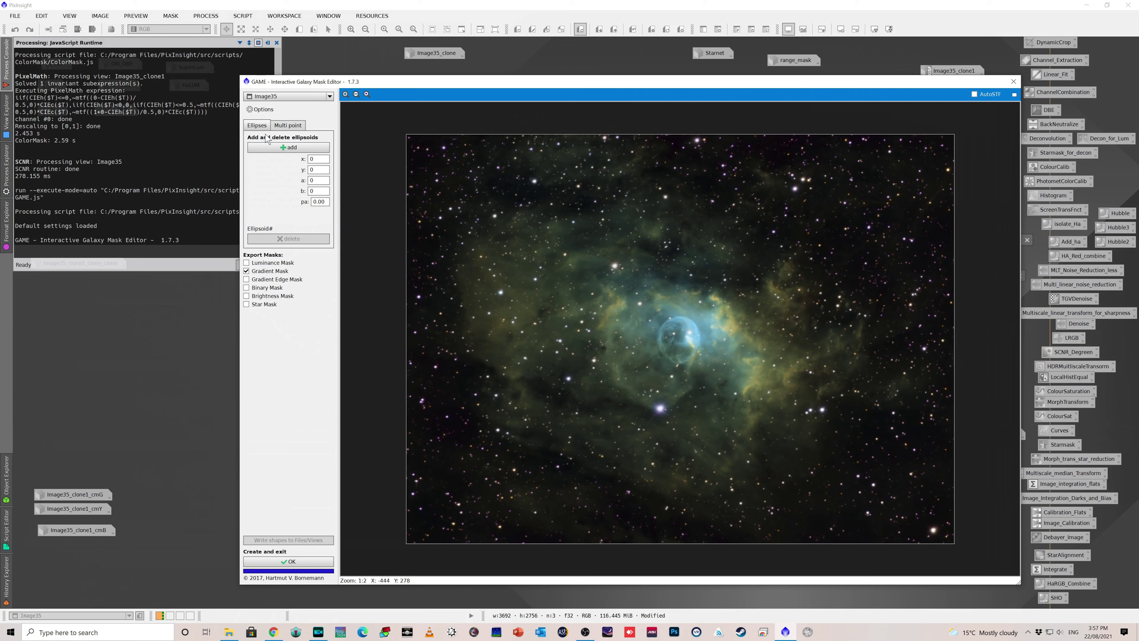
{"action": "left_click", "coordinate": [289, 147]}
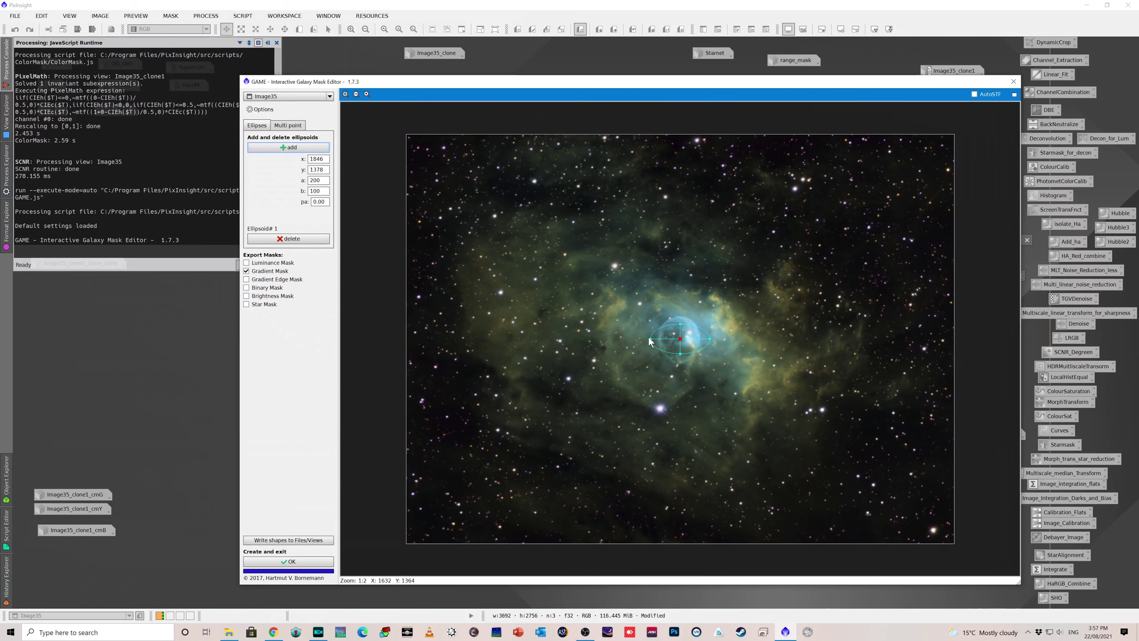
{"action": "left_click_drag", "start_coordinate": [649, 337], "coordinate": [684, 340]}
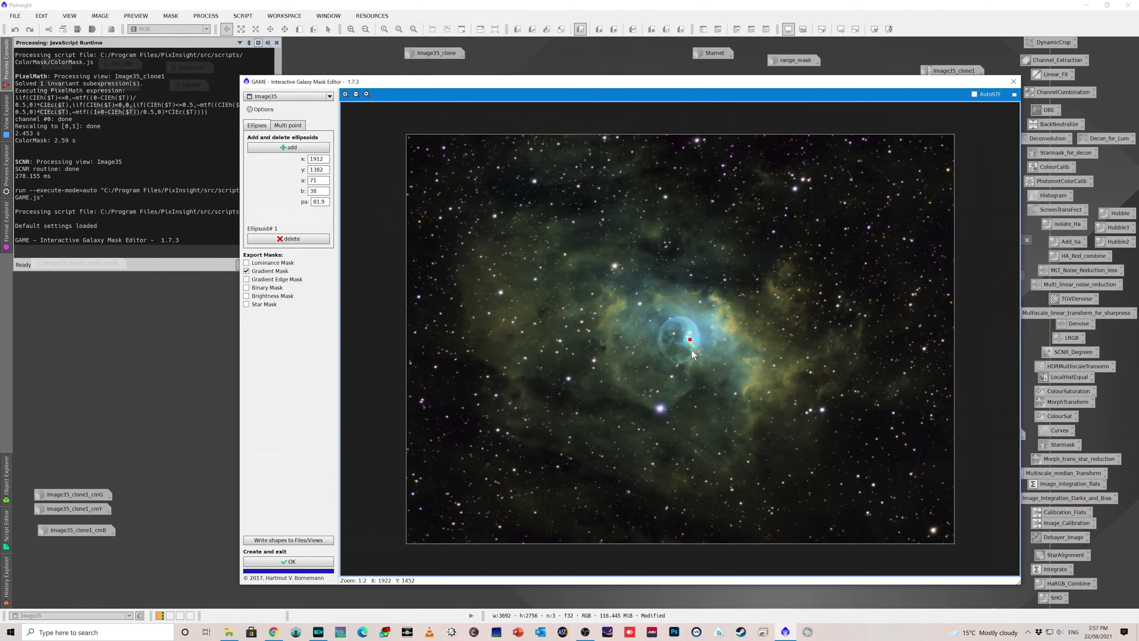
{"action": "left_click", "coordinate": [288, 147]}
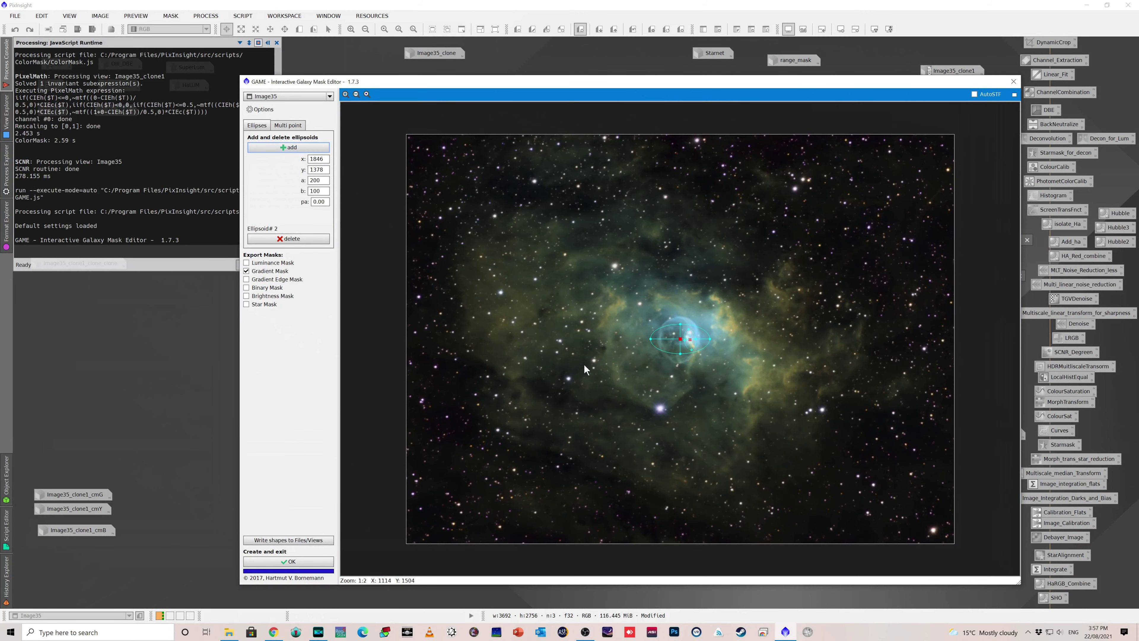
{"action": "left_click_drag", "start_coordinate": [680, 342], "coordinate": [661, 408]}
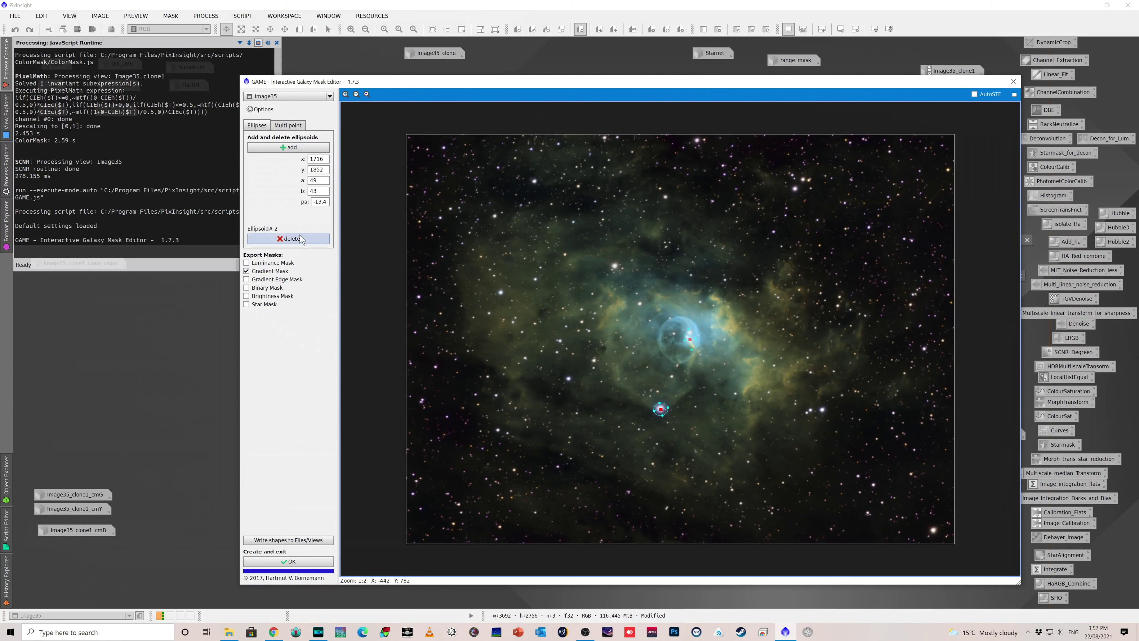
{"action": "left_click", "coordinate": [289, 239]}
{"action": "left_click", "coordinate": [290, 240]}
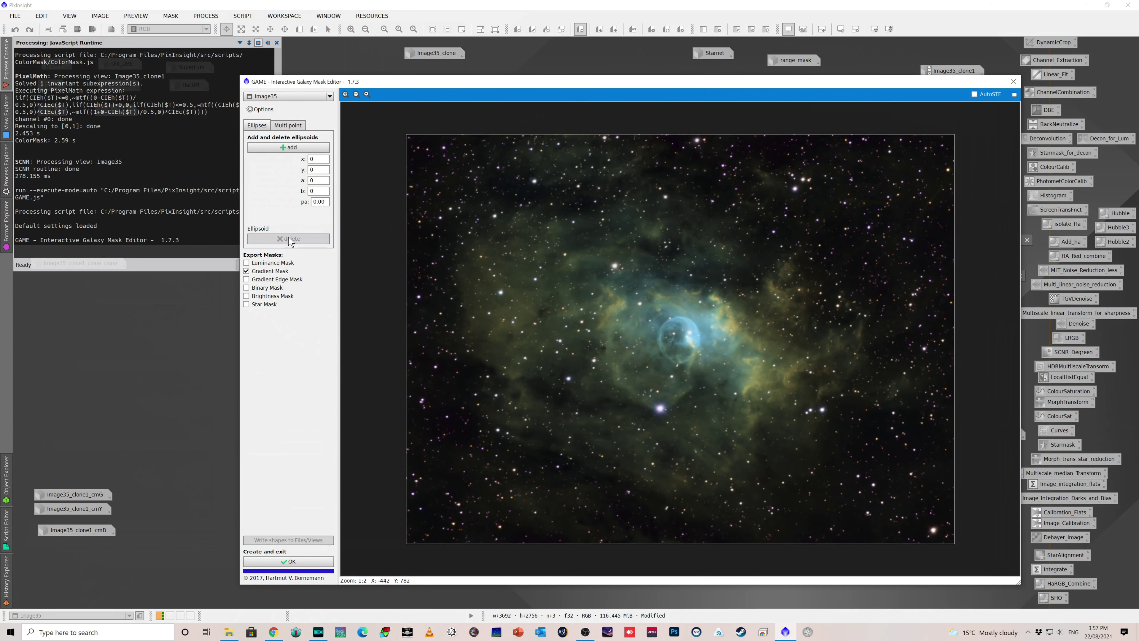
{"action": "left_click", "coordinate": [289, 129]}
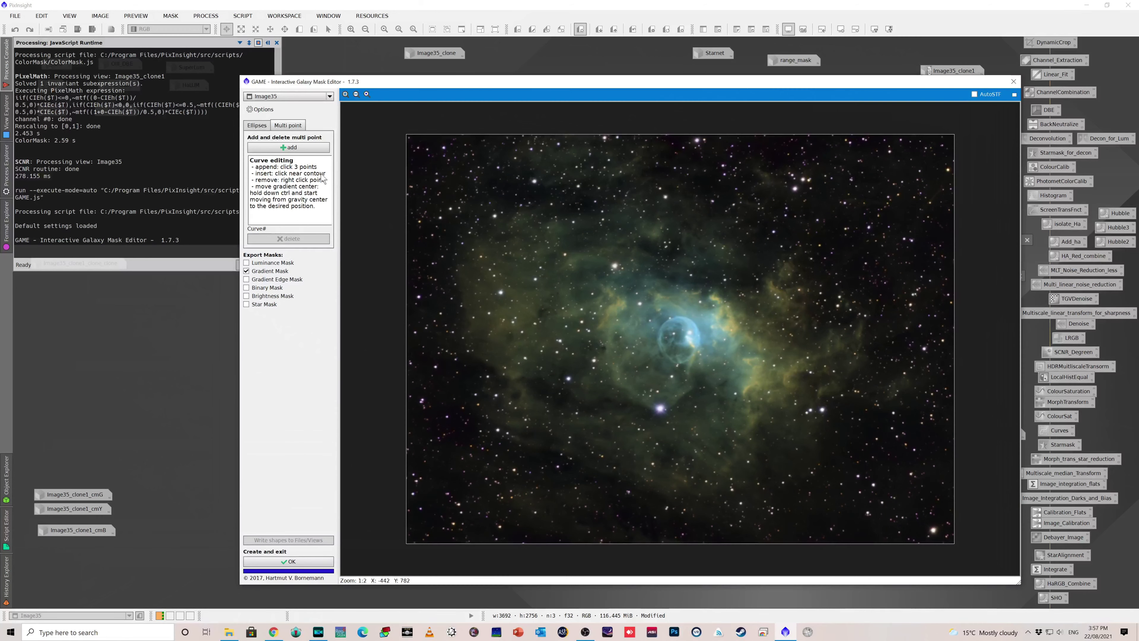
Draw a four-point curve around the cloud right of the bubble and dent its top edge
{"action": "left_click", "coordinate": [300, 148]}
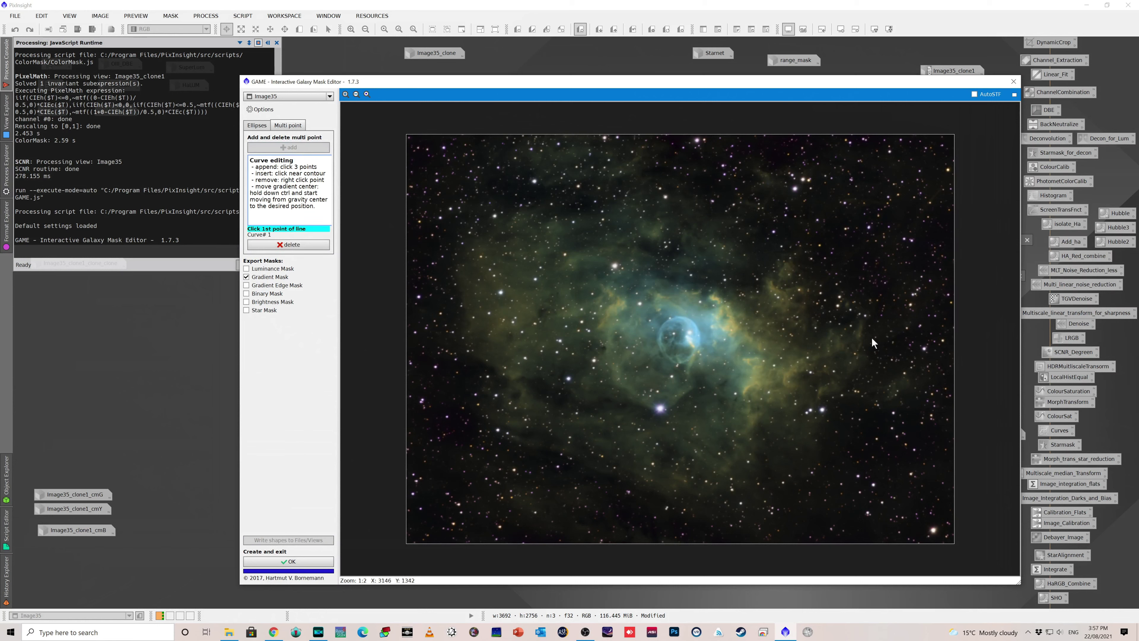
{"action": "left_click", "coordinate": [711, 292]}
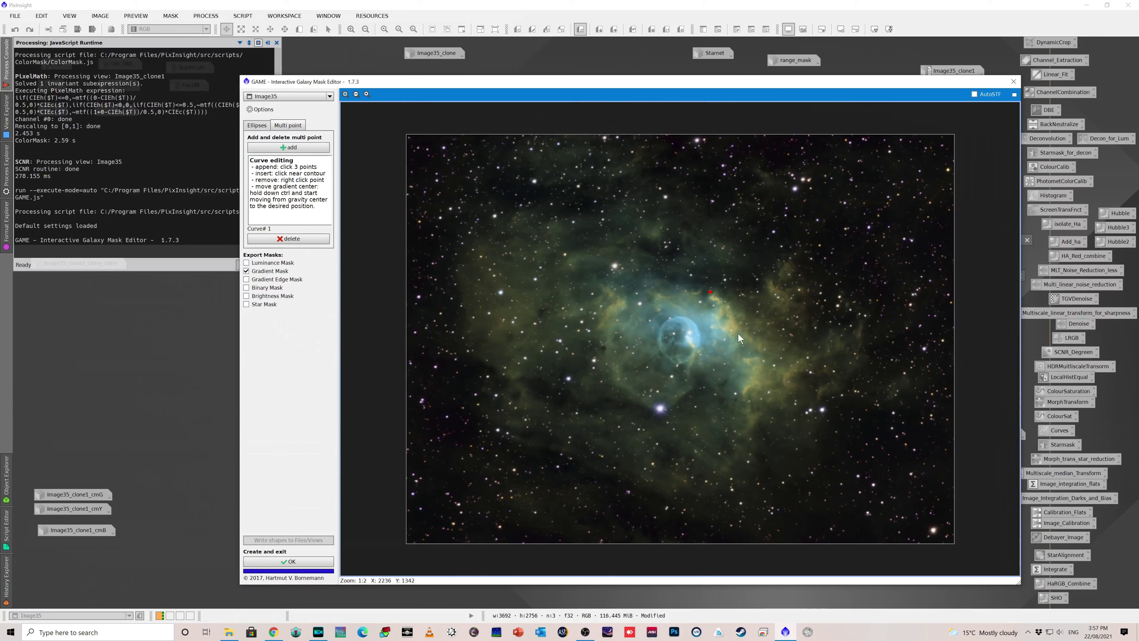
{"action": "left_click", "coordinate": [828, 400]}
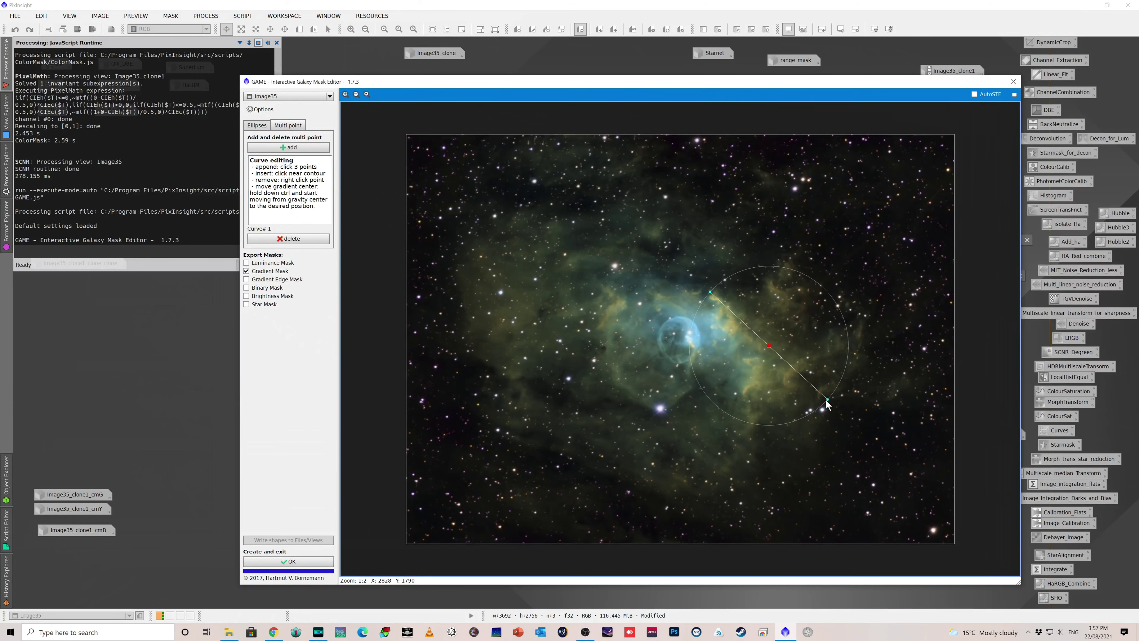
{"action": "left_click", "coordinate": [737, 371]}
{"action": "left_click", "coordinate": [779, 342]}
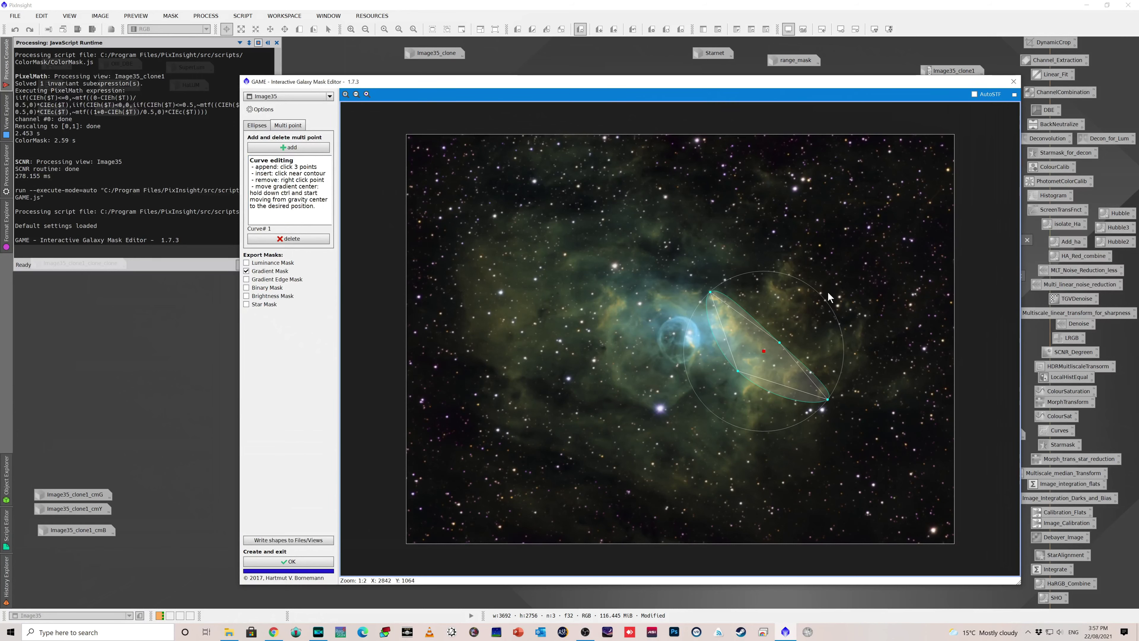
{"action": "left_click_drag", "start_coordinate": [780, 342], "coordinate": [830, 293]}
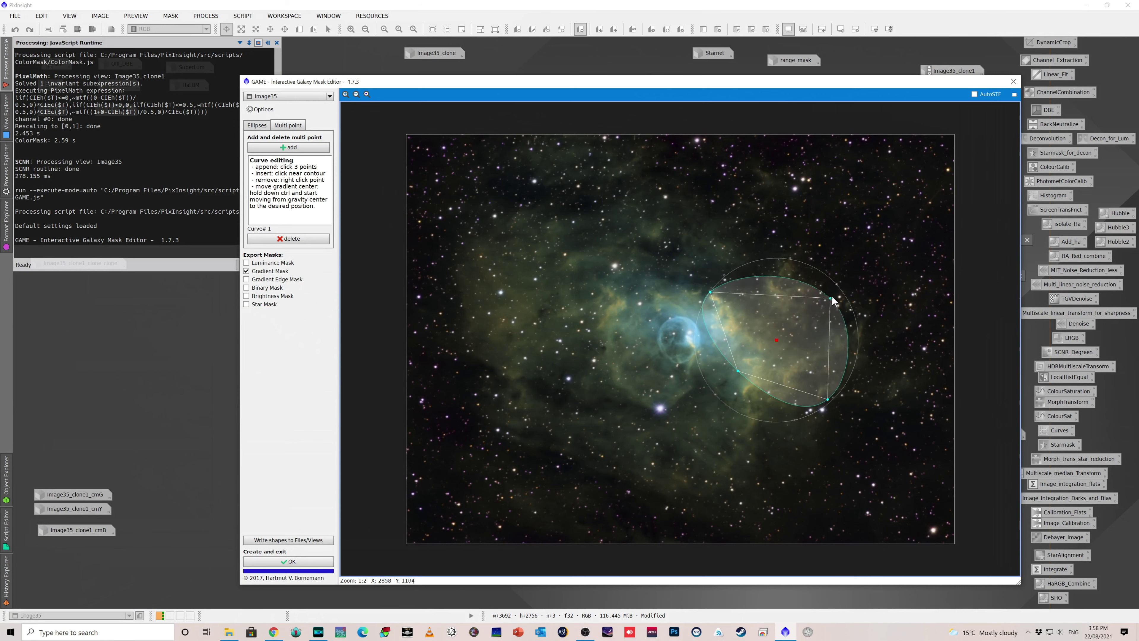
{"action": "left_click", "coordinate": [771, 273]}
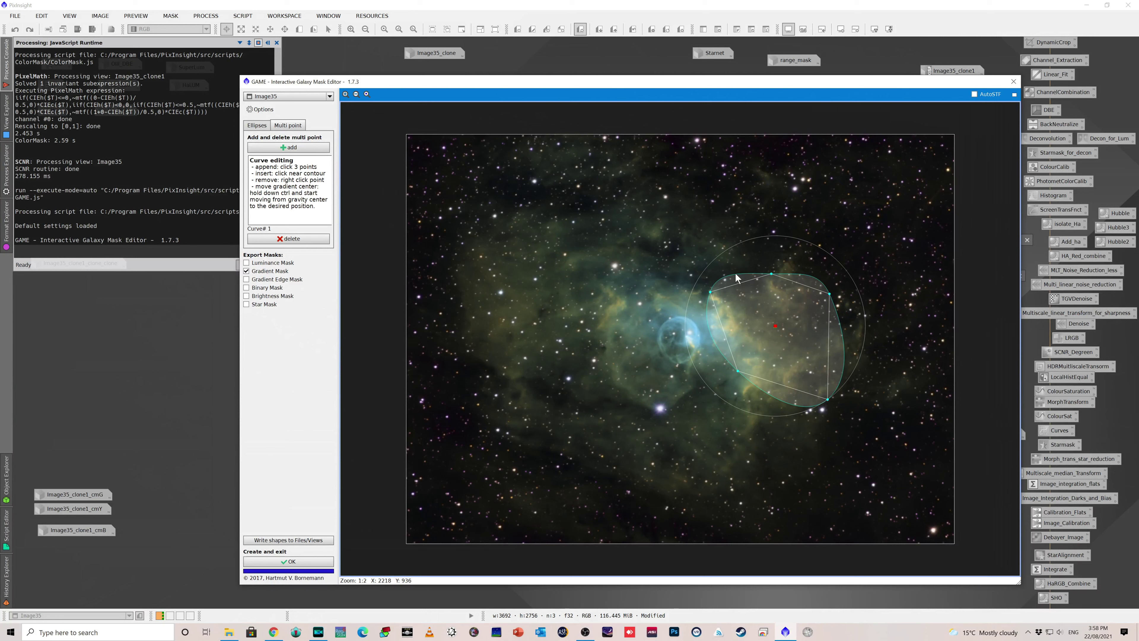
{"action": "left_click_drag", "start_coordinate": [737, 279], "coordinate": [750, 295]}
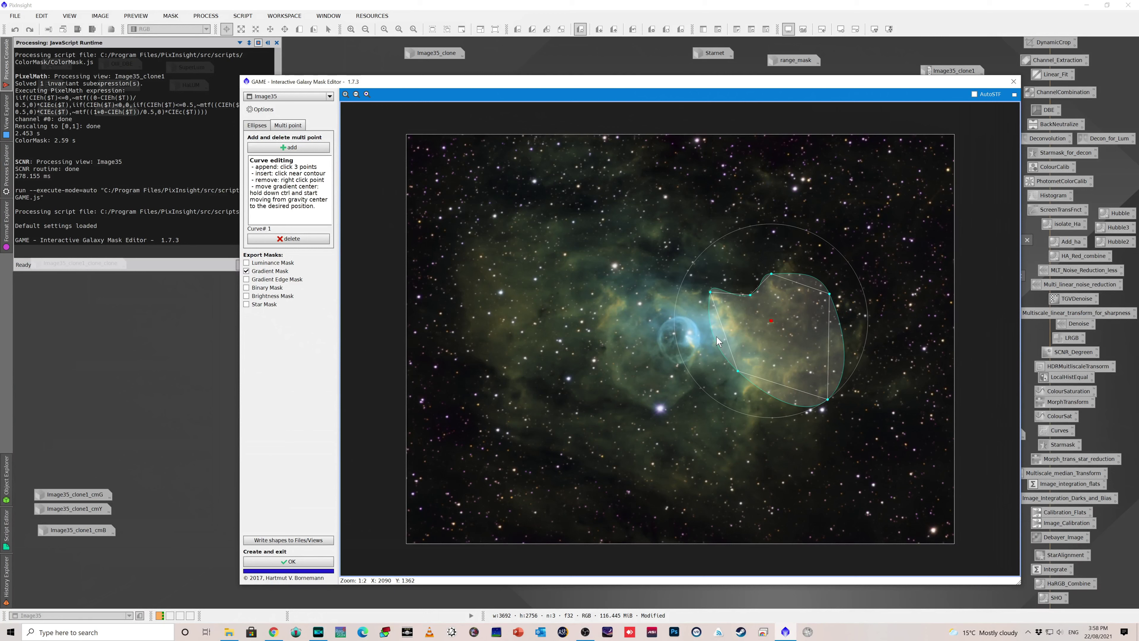
Refine the left and lower contour points, untick Gradient Mask and generate the gradient-edge mask
{"action": "left_click", "coordinate": [727, 338]}
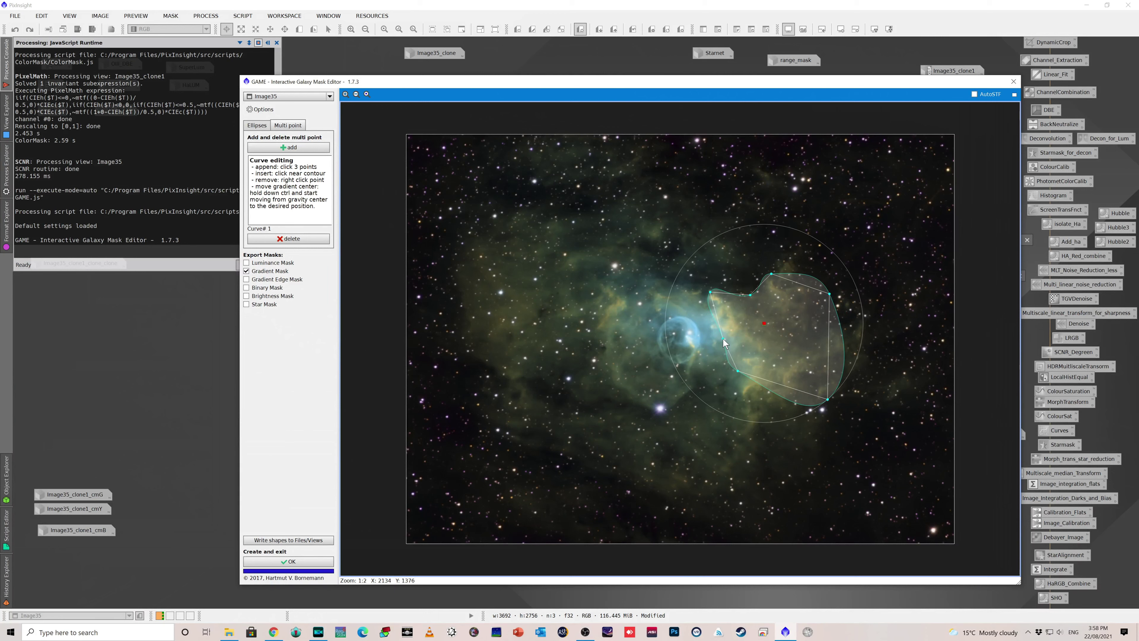
{"action": "left_click", "coordinate": [737, 370]}
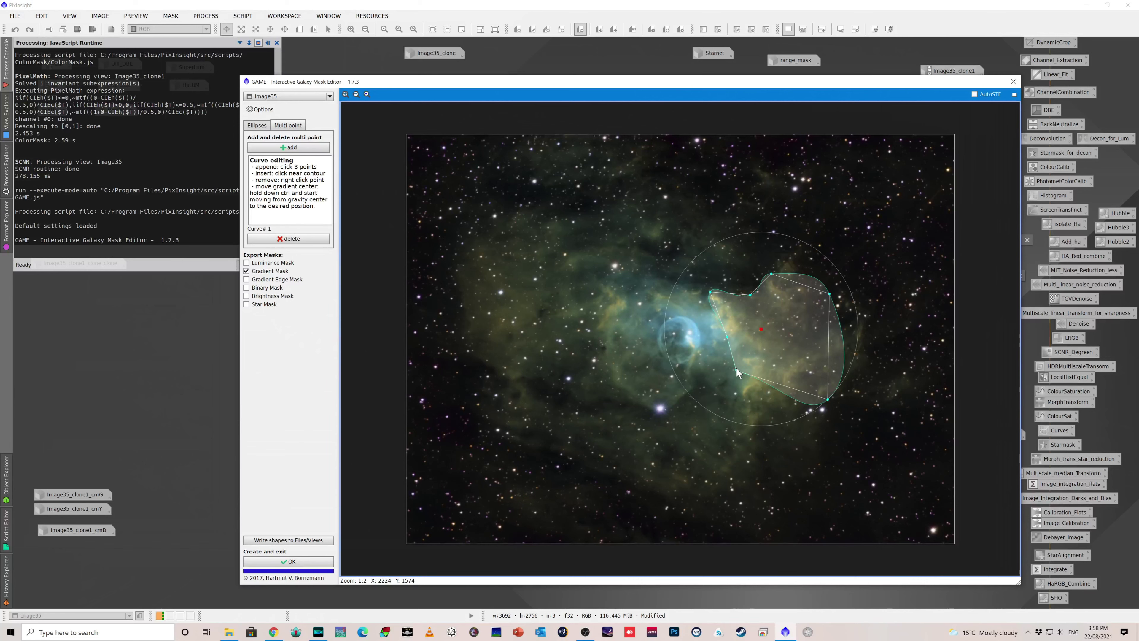
{"action": "mouse_move", "coordinate": [737, 370]}
{"action": "left_mouse_down"}
{"action": "mouse_move", "coordinate": [738, 339]}
{"action": "mouse_move", "coordinate": [750, 353]}
{"action": "left_mouse_up"}
{"action": "left_click", "coordinate": [738, 354]}
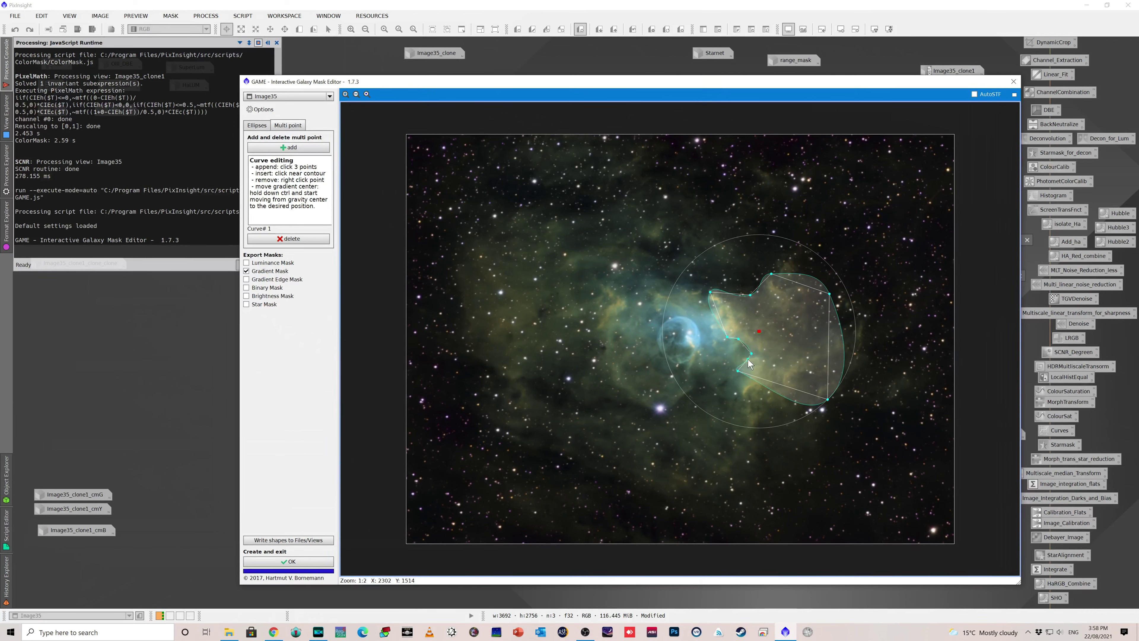
{"action": "left_click_drag", "start_coordinate": [748, 360], "coordinate": [742, 358]}
{"action": "left_click_drag", "start_coordinate": [776, 395], "coordinate": [749, 422]}
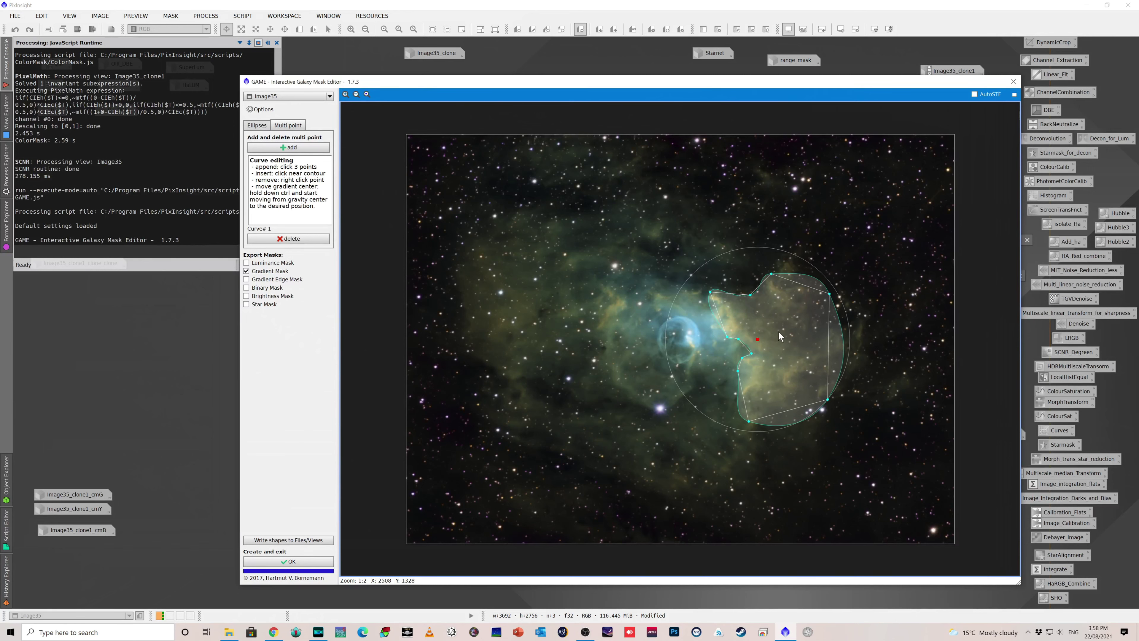
{"action": "left_click", "coordinate": [247, 272]}
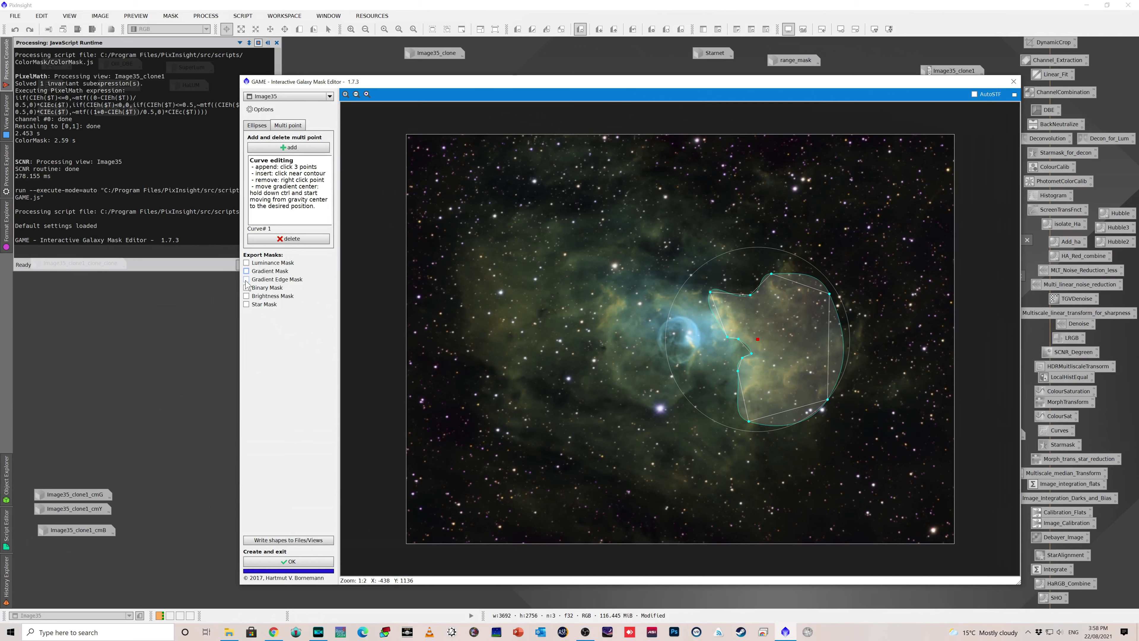
{"action": "left_click", "coordinate": [284, 561]}
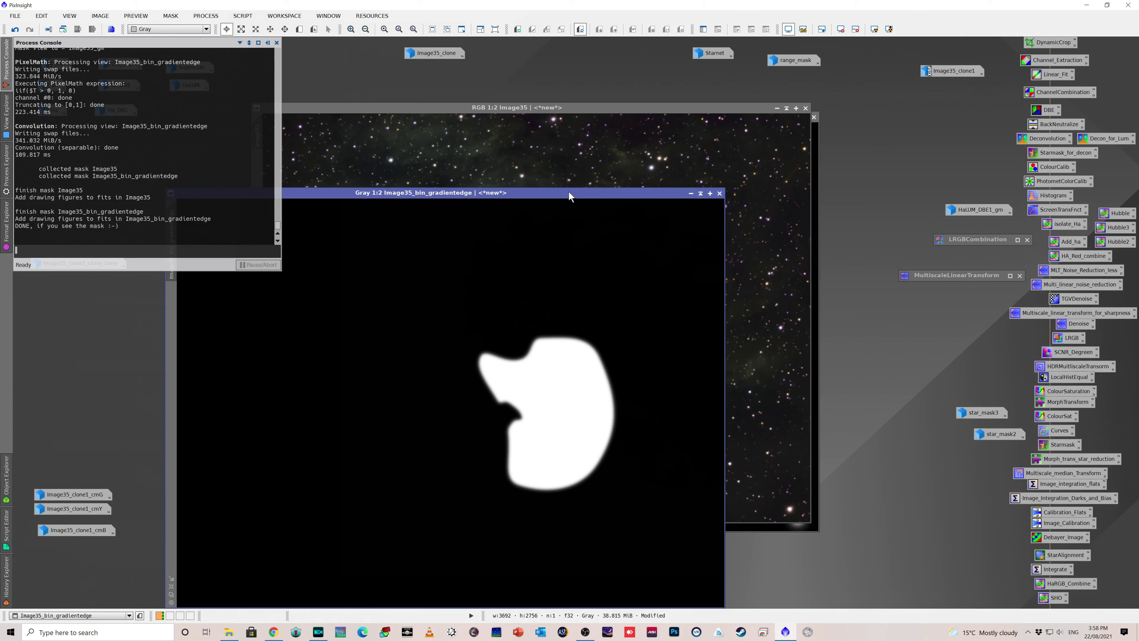
Apply Image35_bin_gradientedge as a mask on Image35, iconise it, then remove the mask
{"action": "left_click_drag", "start_coordinate": [570, 197], "coordinate": [726, 138]}
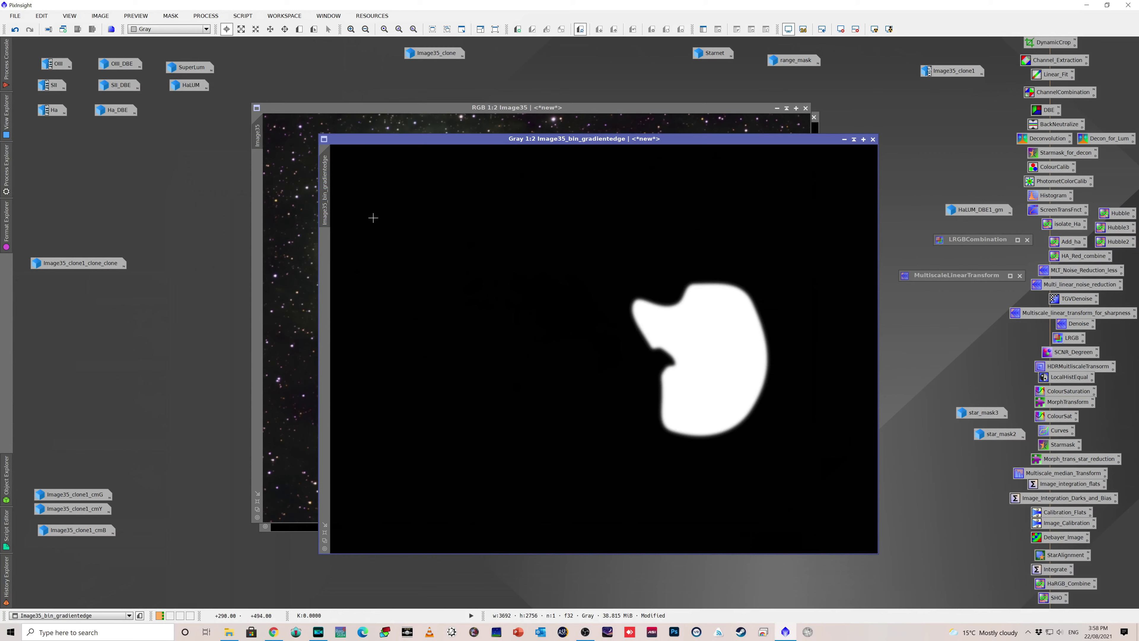
{"action": "left_click_drag", "start_coordinate": [325, 192], "coordinate": [256, 245]}
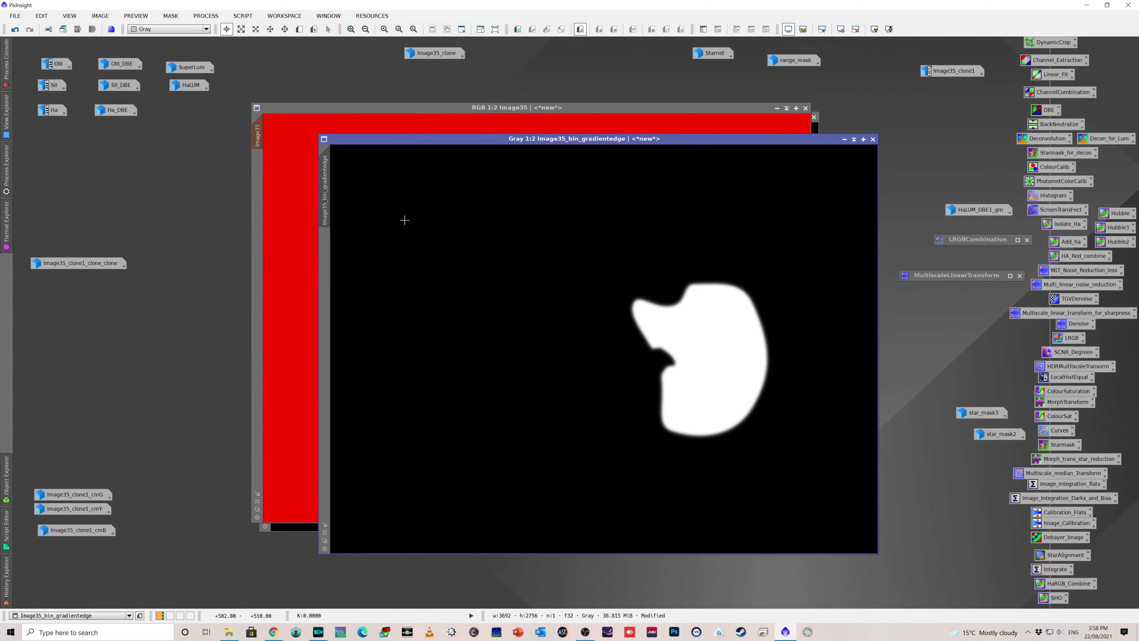
{"action": "left_click", "coordinate": [844, 139]}
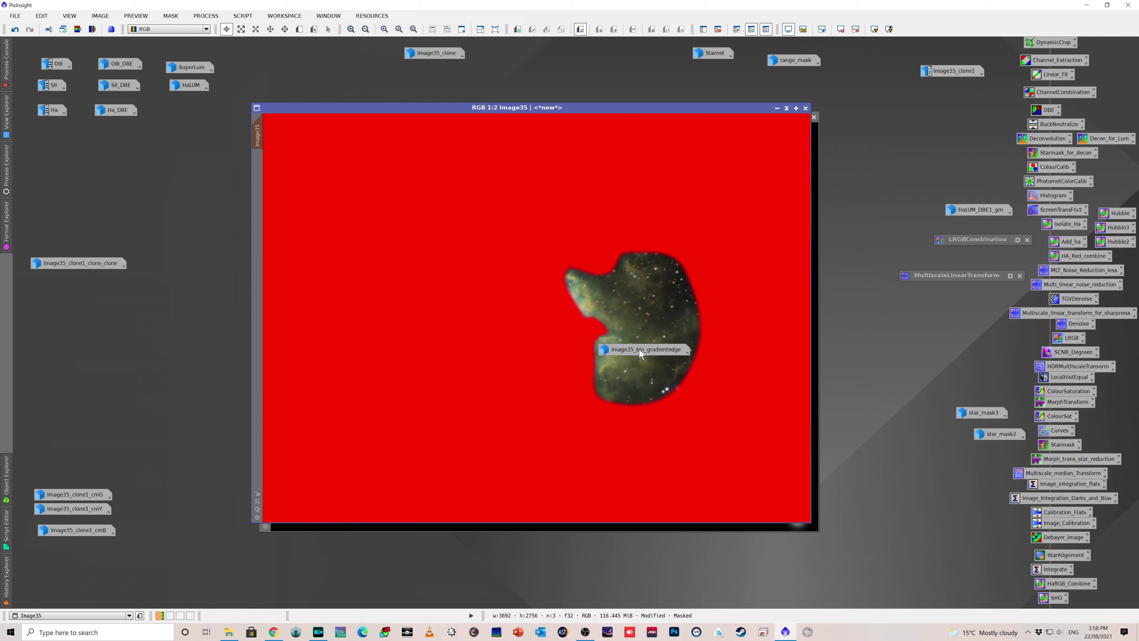
{"action": "left_click_drag", "start_coordinate": [642, 352], "coordinate": [885, 401]}
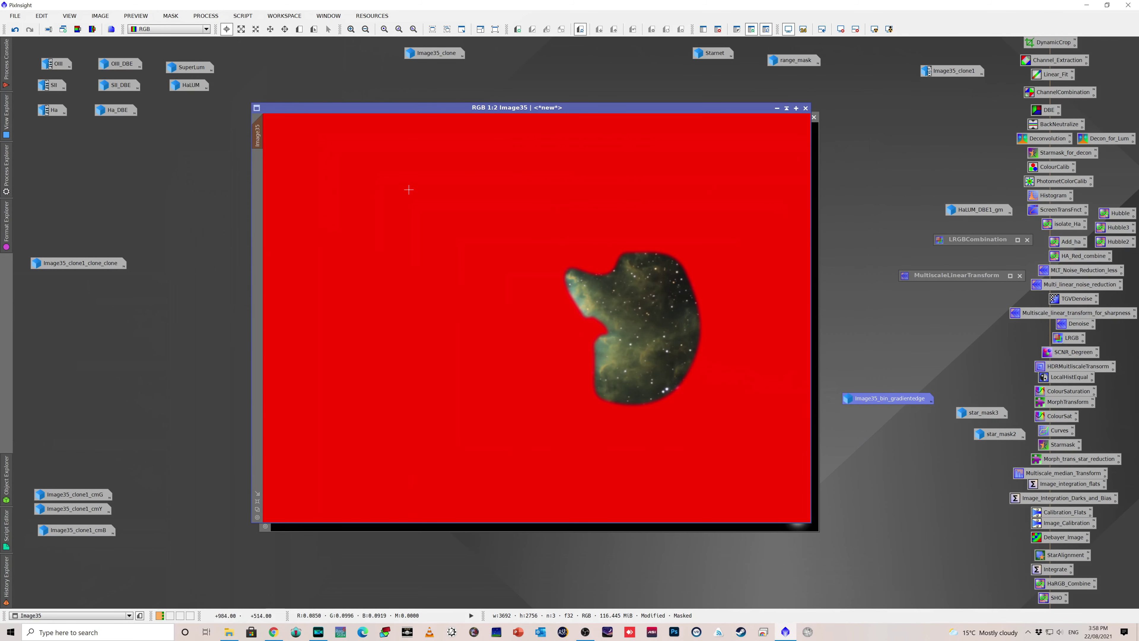
{"action": "left_click", "coordinate": [171, 16]}
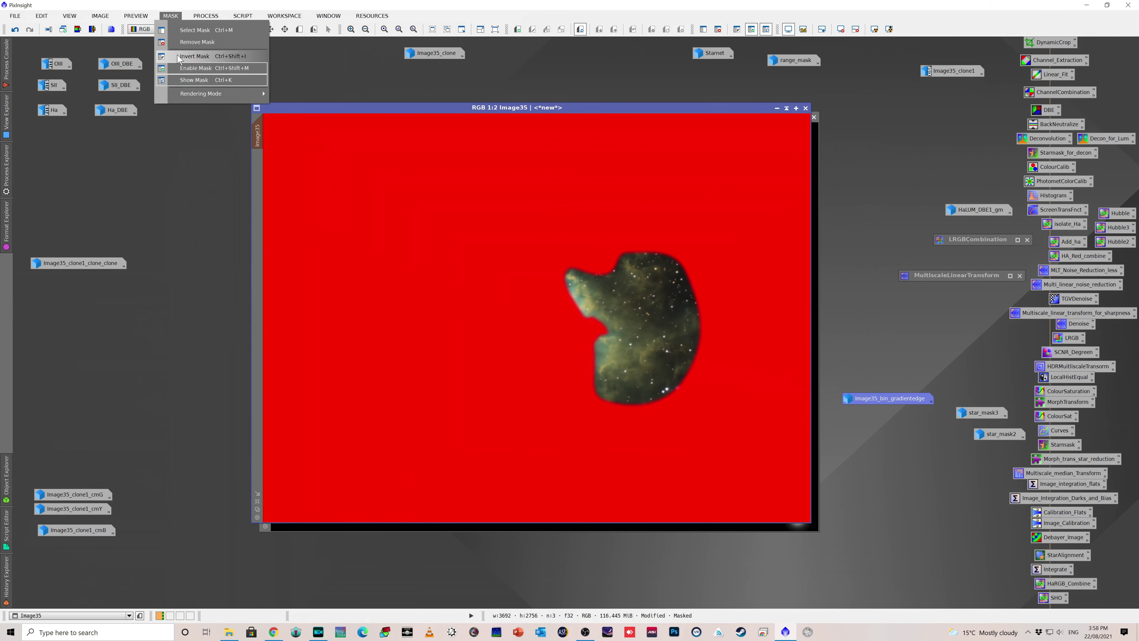
{"action": "left_click", "coordinate": [177, 43]}
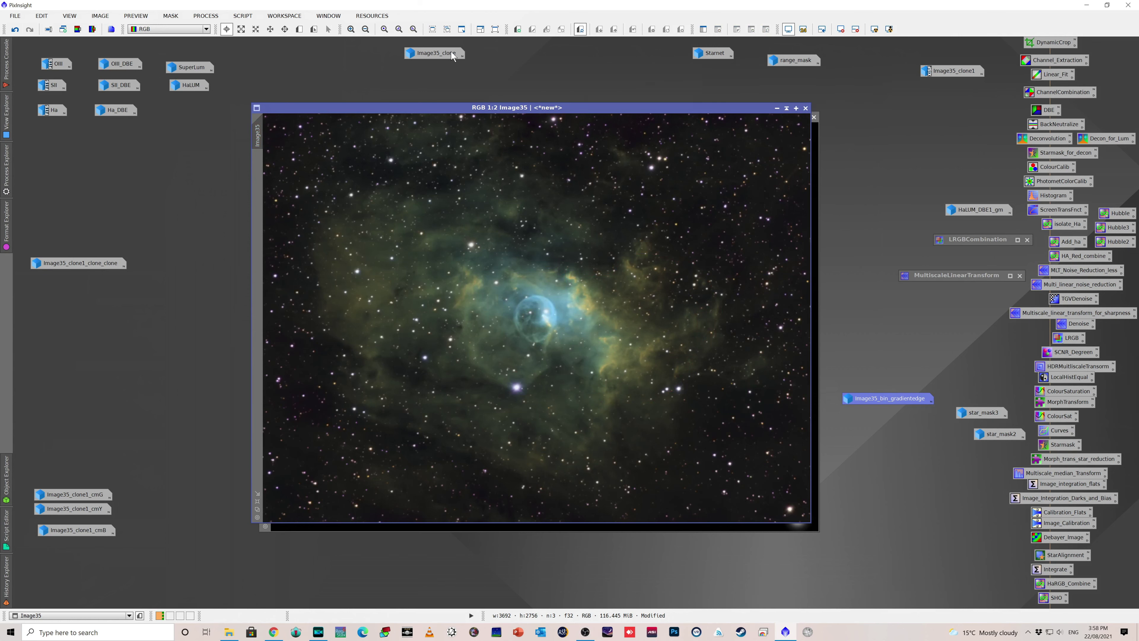
View the Image35_clone1_bin_gradientedge star mask, then iconise it and Image35
{"action": "double_click", "coordinate": [871, 399]}
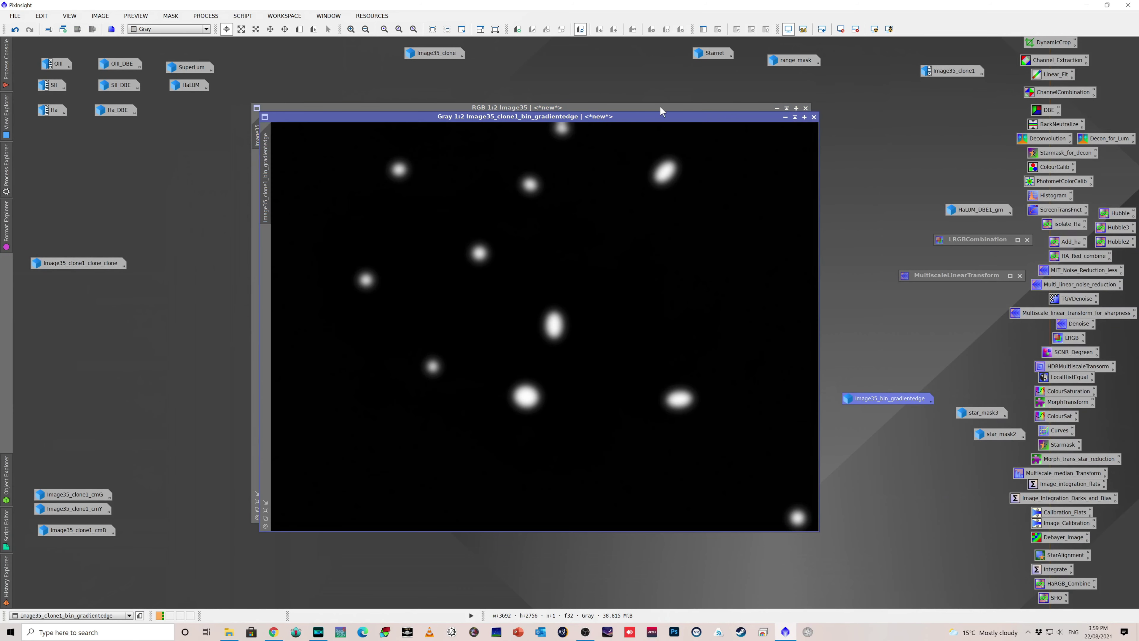
{"action": "mouse_move", "coordinate": [649, 121]}
{"action": "left_mouse_down"}
{"action": "mouse_move", "coordinate": [631, 110]}
{"action": "mouse_move", "coordinate": [642, 110]}
{"action": "left_mouse_up"}
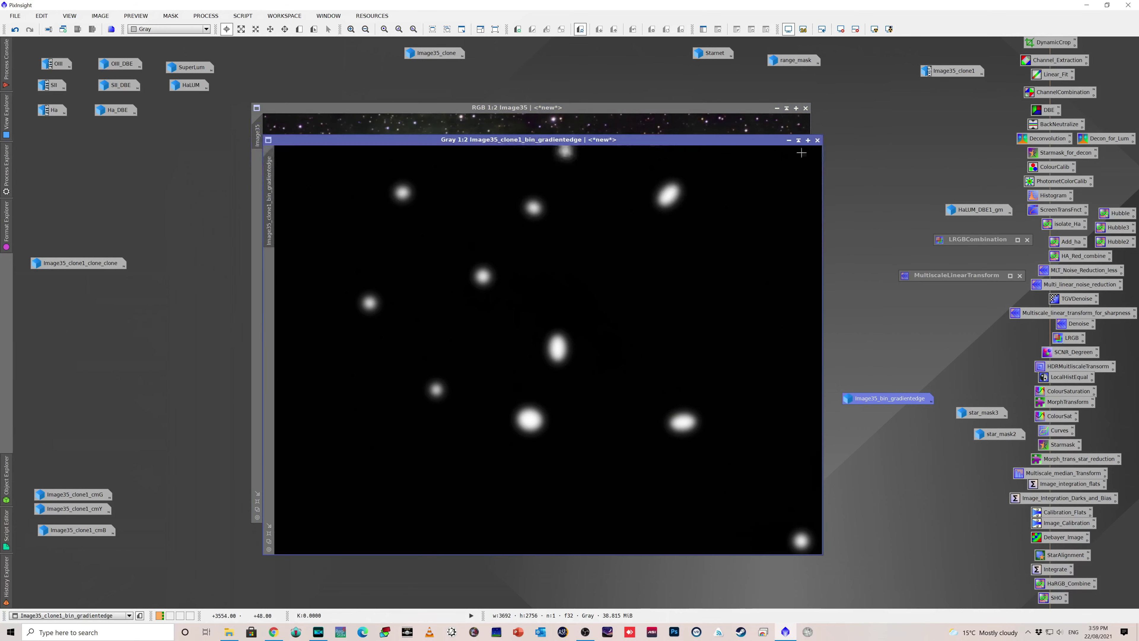
{"action": "left_click", "coordinate": [789, 141]}
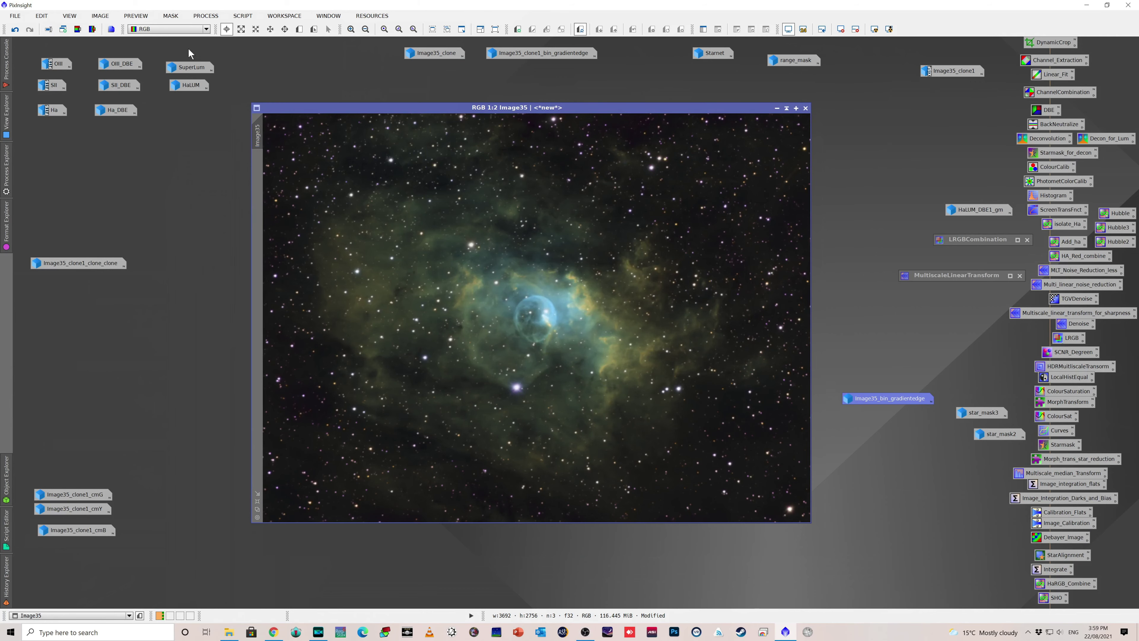
{"action": "left_click_drag", "start_coordinate": [775, 104], "coordinate": [778, 108]}
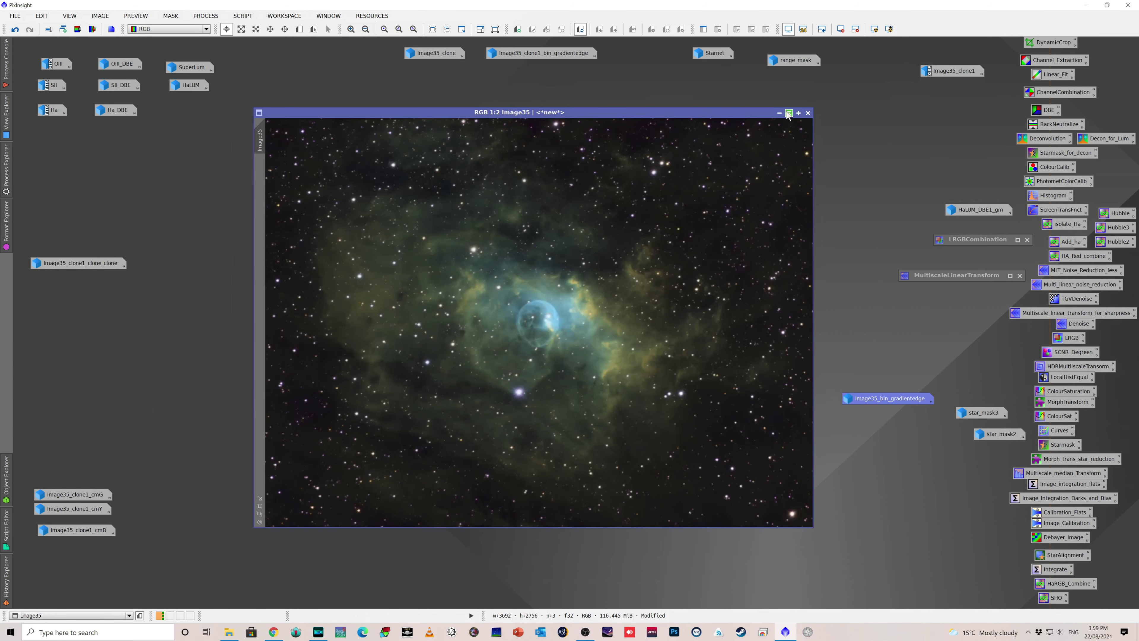
{"action": "left_click", "coordinate": [779, 113]}
{"action": "left_click", "coordinate": [946, 72]}
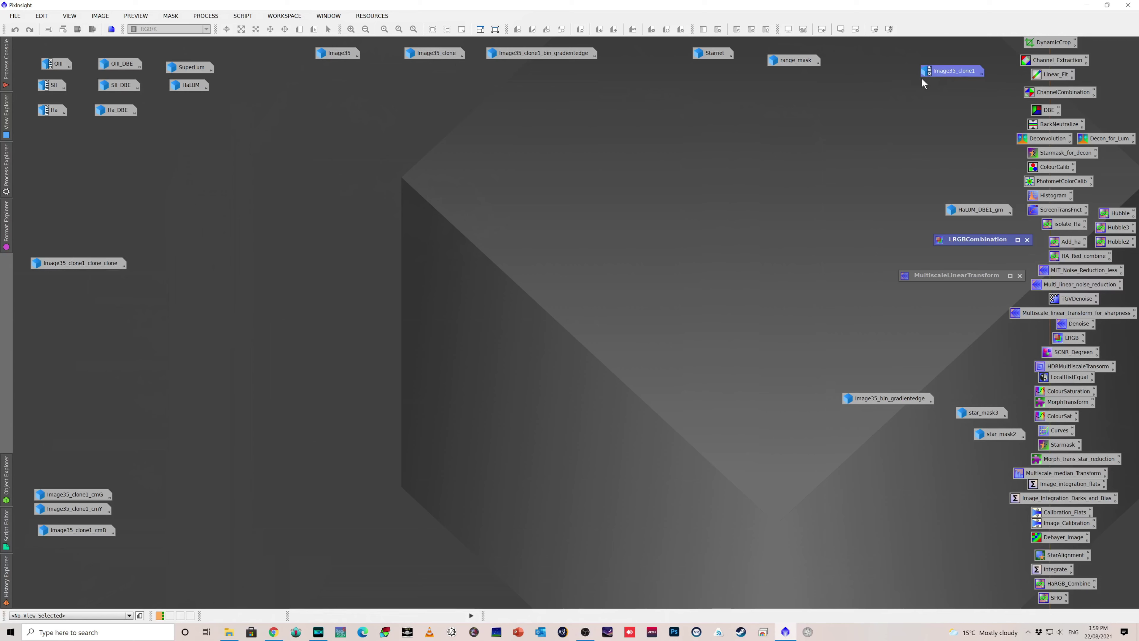
Open Image35_clone1, redo its masking and star reduction, and move the window up
{"action": "double_click", "coordinate": [937, 72]}
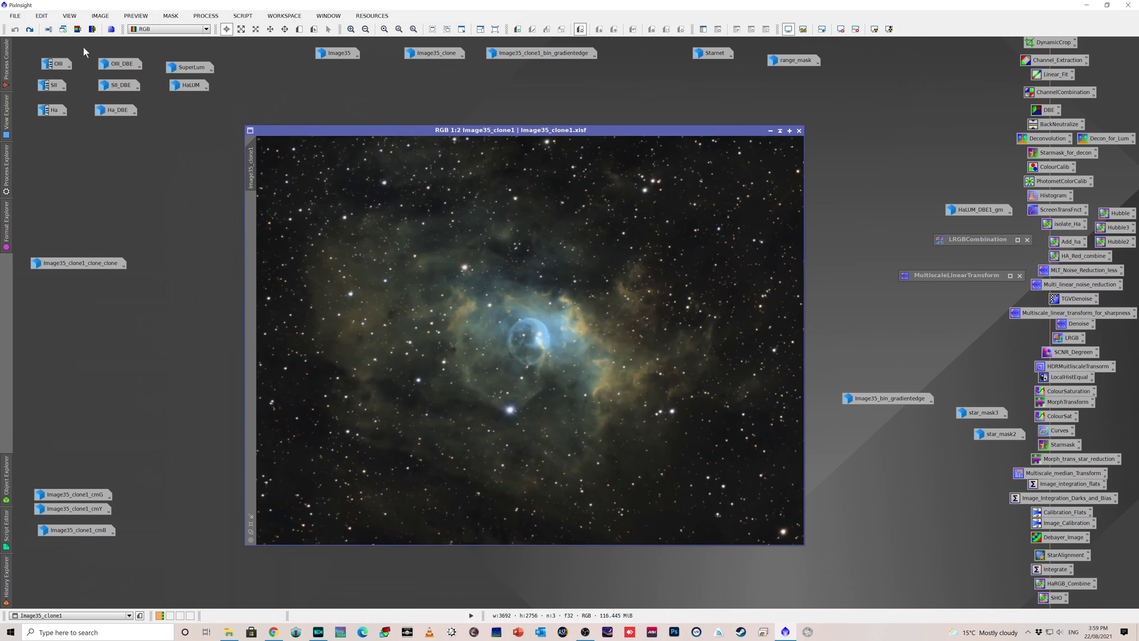
{"action": "left_click", "coordinate": [30, 29]}
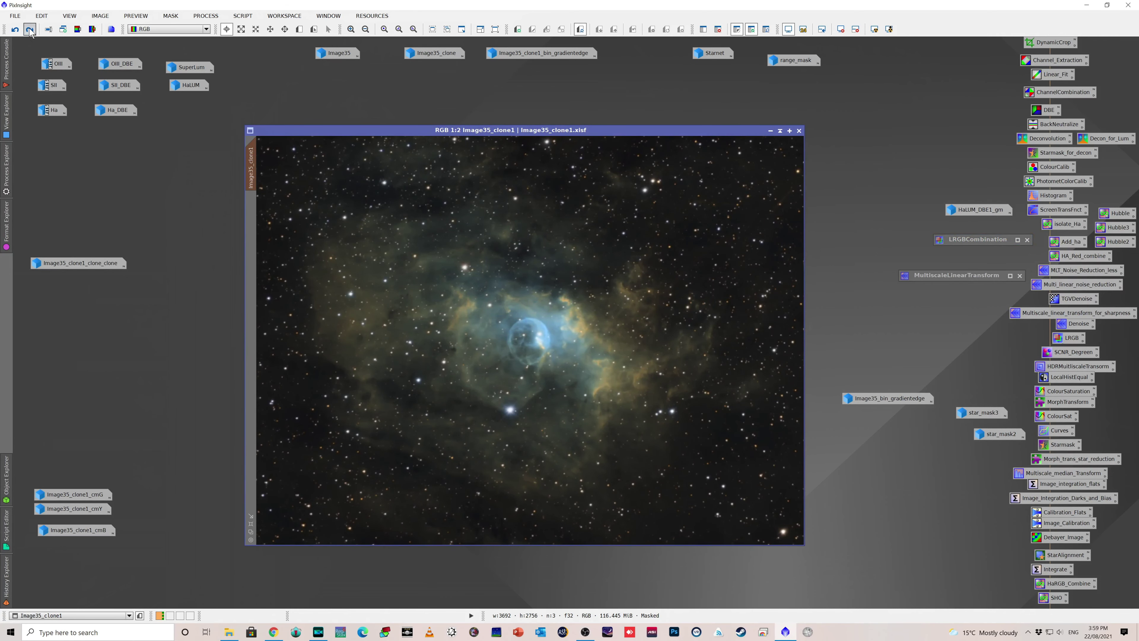
{"action": "left_click", "coordinate": [29, 29]}
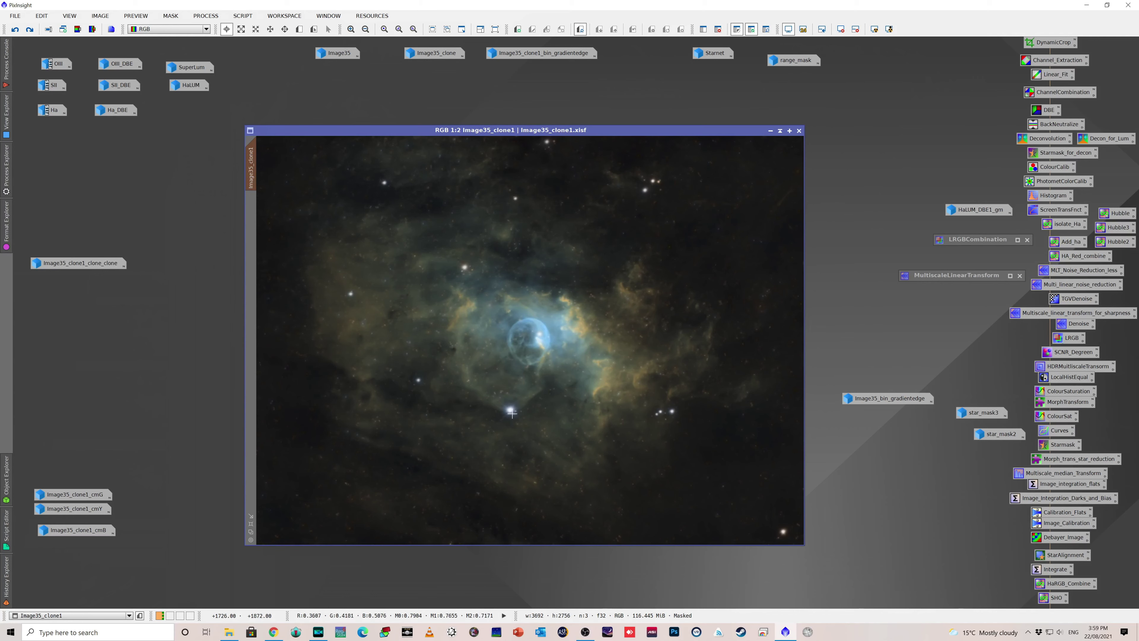
{"action": "left_click_drag", "start_coordinate": [660, 132], "coordinate": [659, 103]}
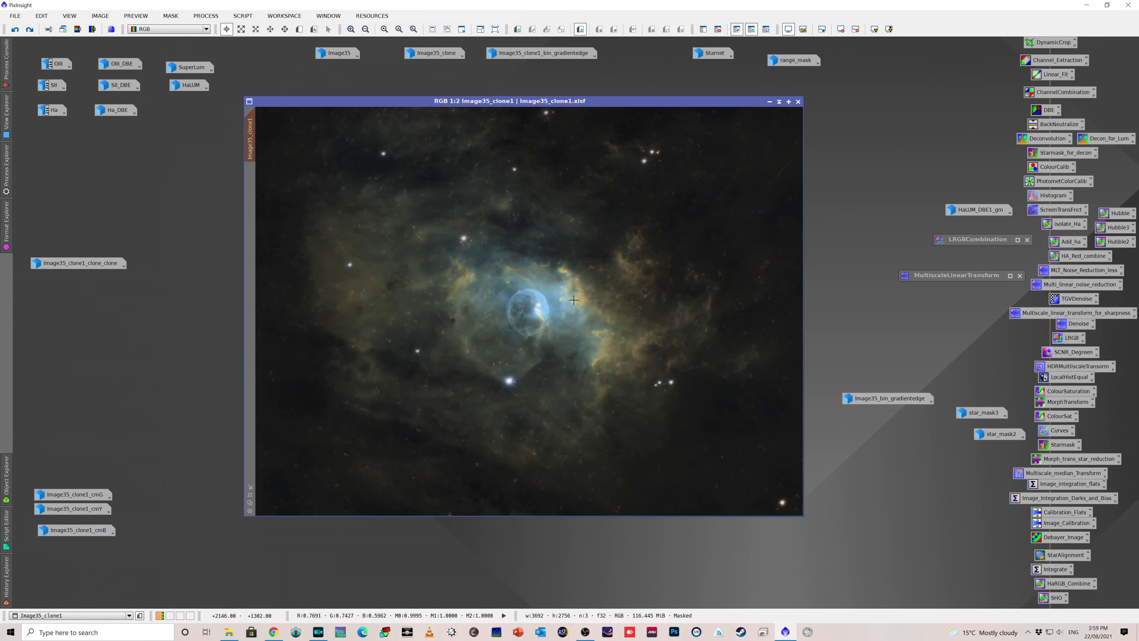
Launch the ColorMask script and dismiss it without creating a mask
{"action": "left_click", "coordinate": [244, 17]}
{"action": "mouse_move", "coordinate": [284, 147]}
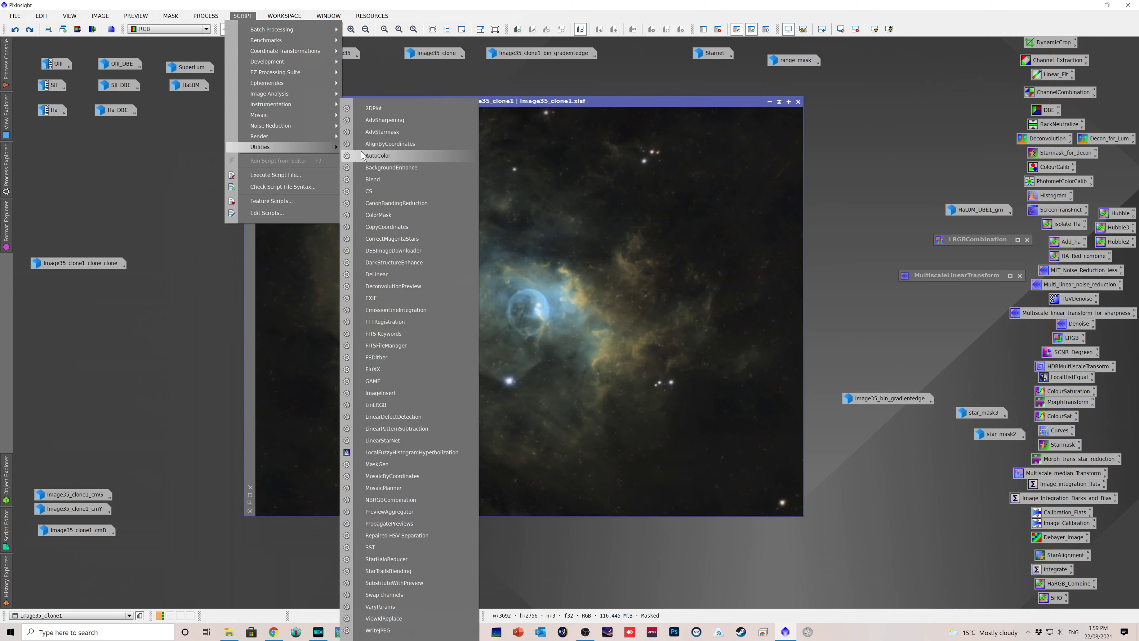
{"action": "left_click", "coordinate": [390, 218]}
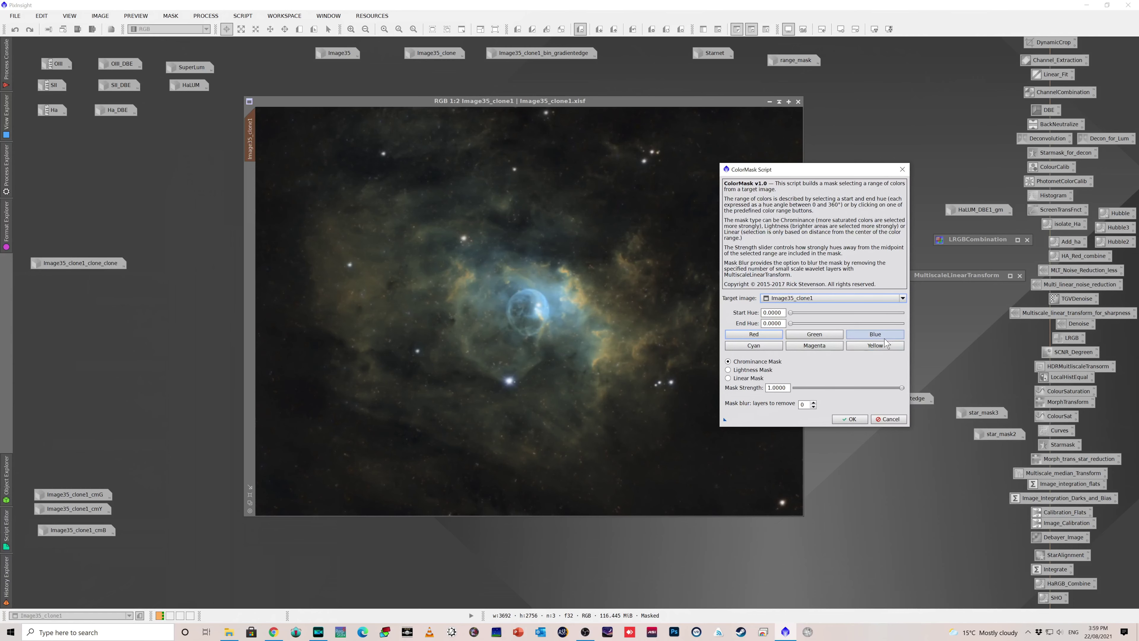
{"action": "left_click", "coordinate": [890, 419]}
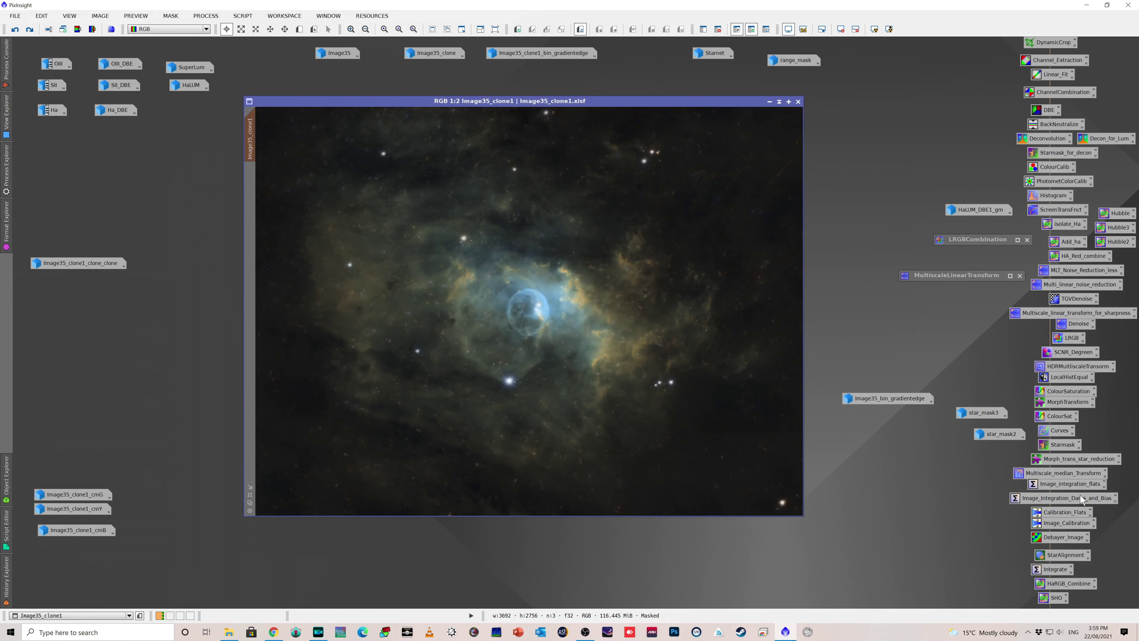
Inspect the Image35_clone1_cmG, cmY and cmB colour masks, iconising each afterwards
{"action": "left_click", "coordinate": [79, 495]}
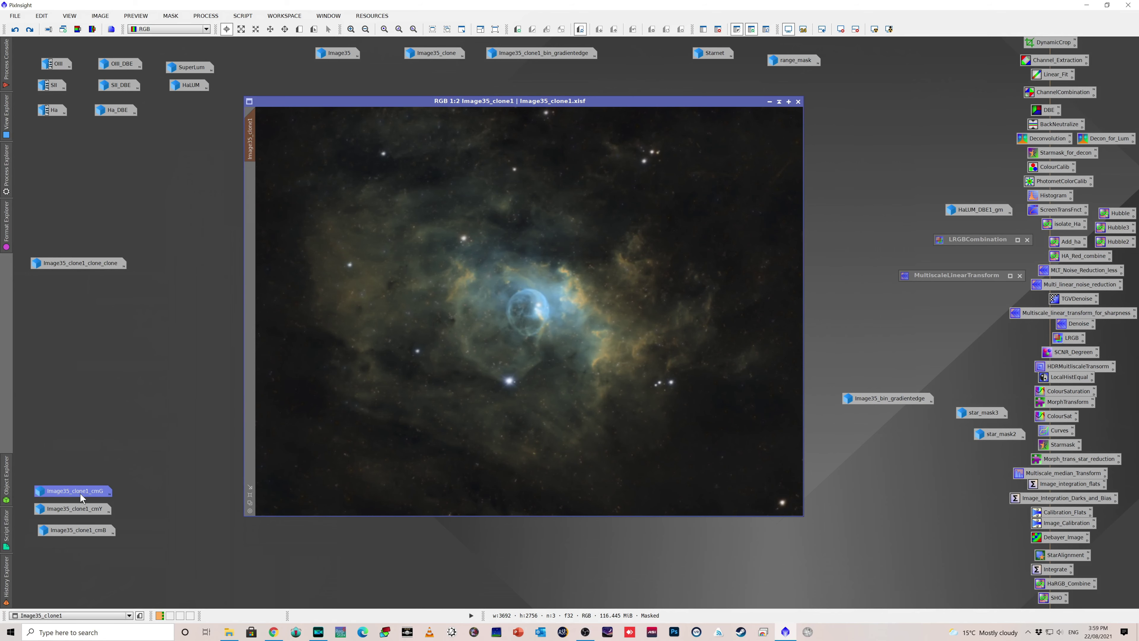
{"action": "double_click", "coordinate": [82, 492]}
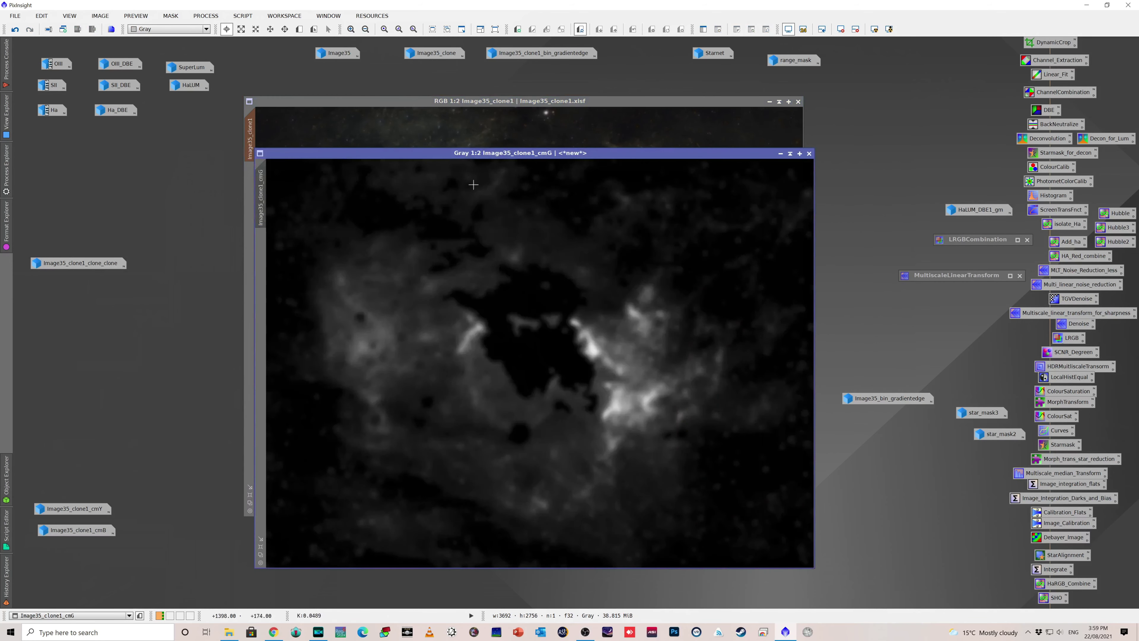
{"action": "left_click", "coordinate": [781, 153]}
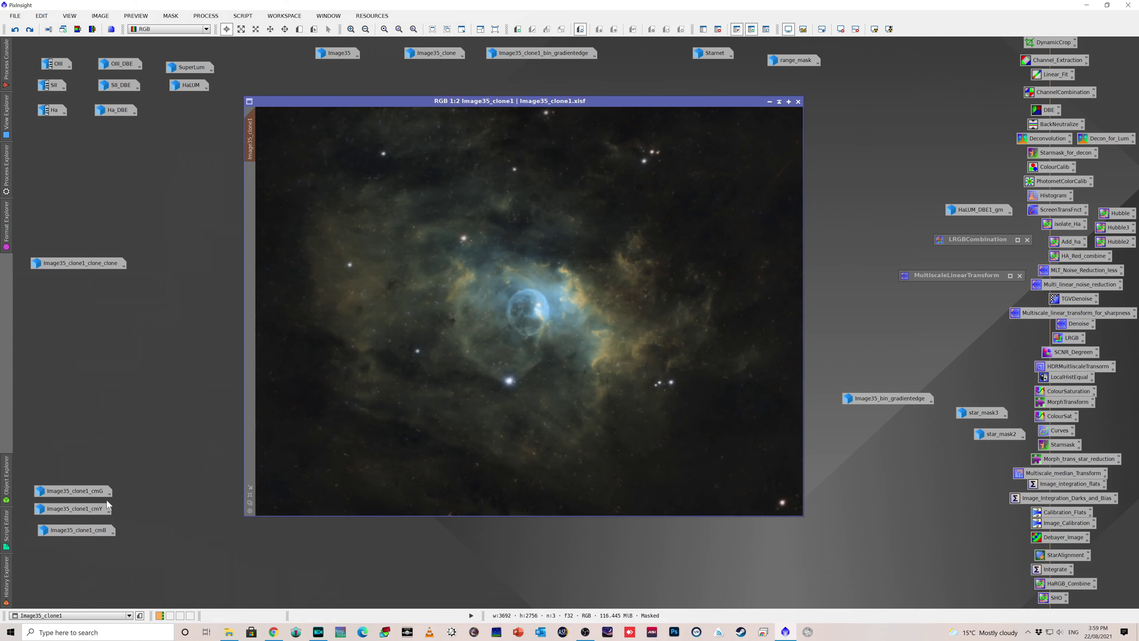
{"action": "left_click", "coordinate": [99, 514]}
{"action": "double_click", "coordinate": [100, 510]}
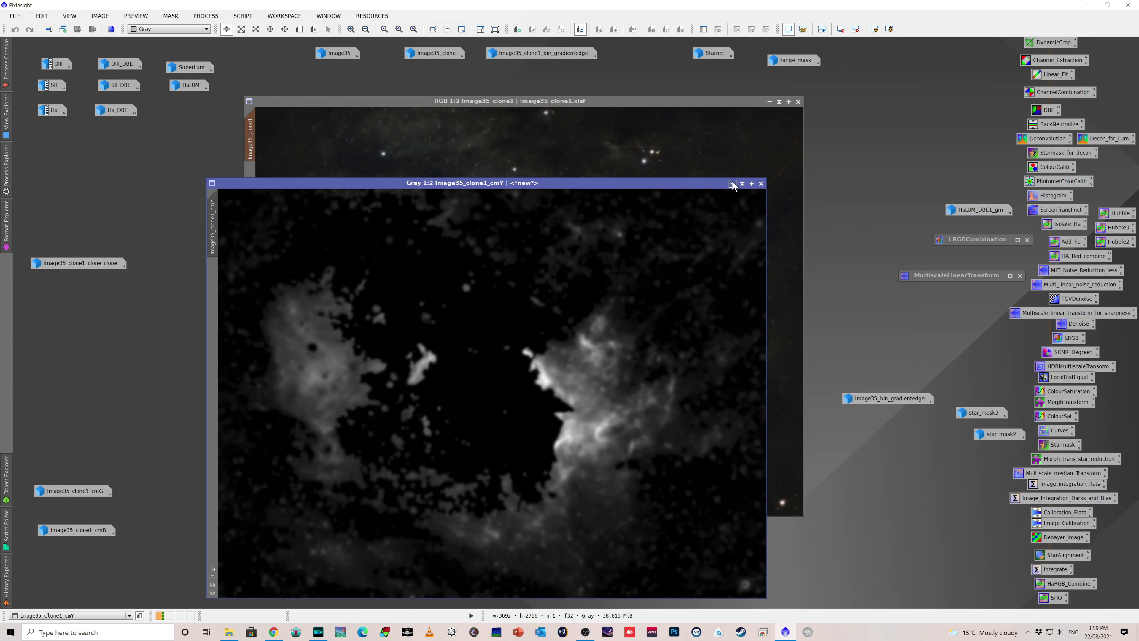
{"action": "left_click", "coordinate": [733, 183]}
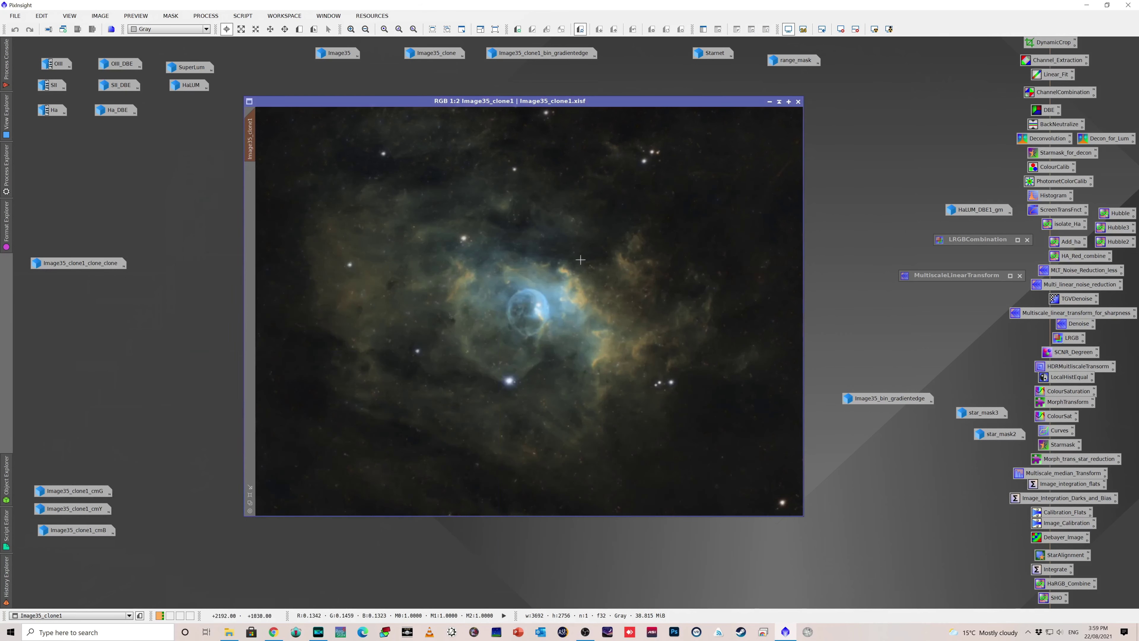
{"action": "left_click", "coordinate": [74, 527]}
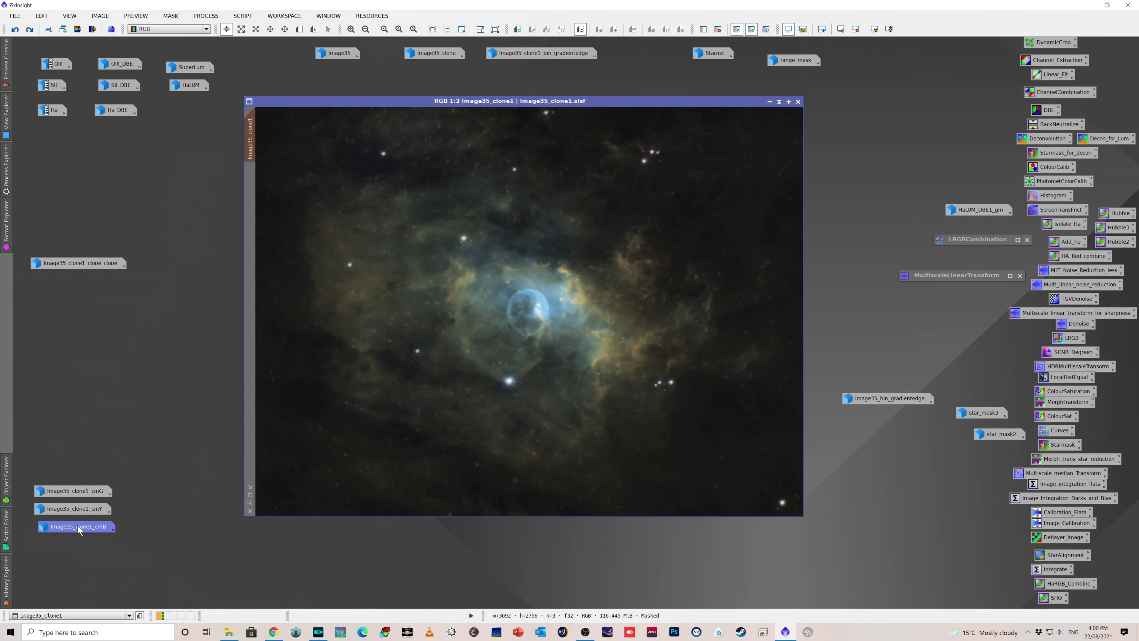
{"action": "double_click", "coordinate": [79, 524]}
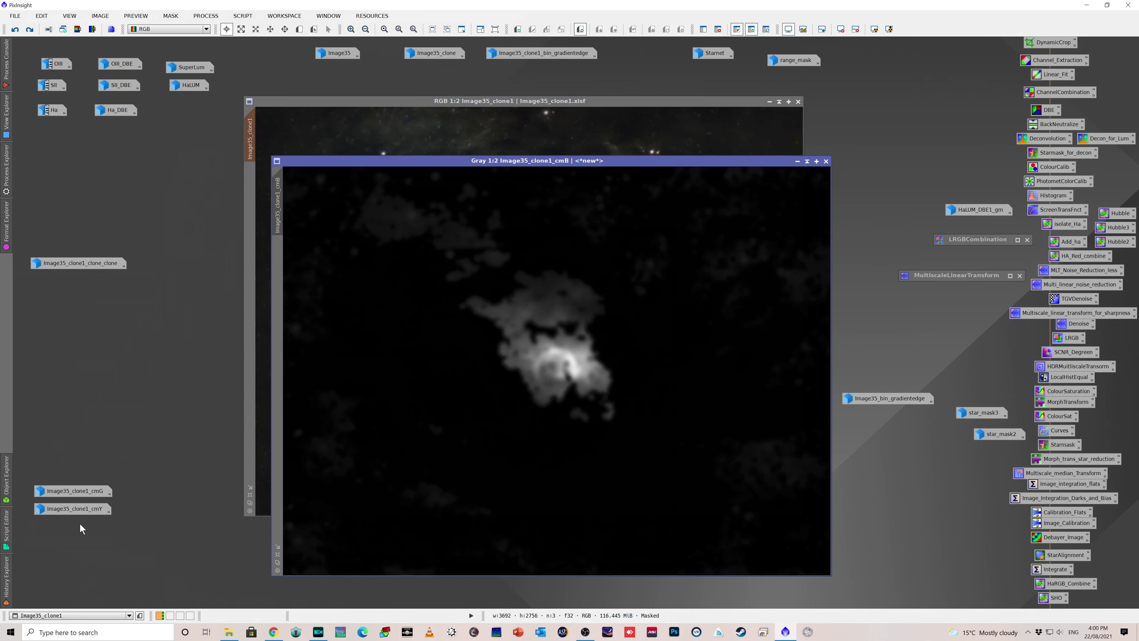
{"action": "left_click", "coordinate": [798, 160]}
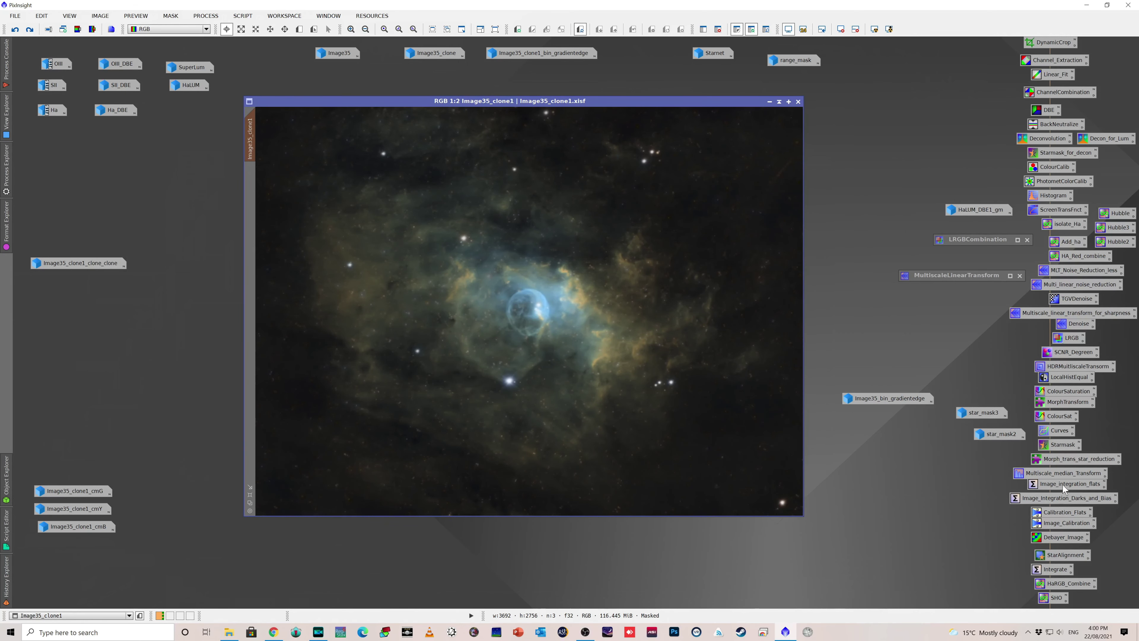
Open the saved Curves adjustment and check its green and saturation curves
{"action": "double_click", "coordinate": [1057, 431]}
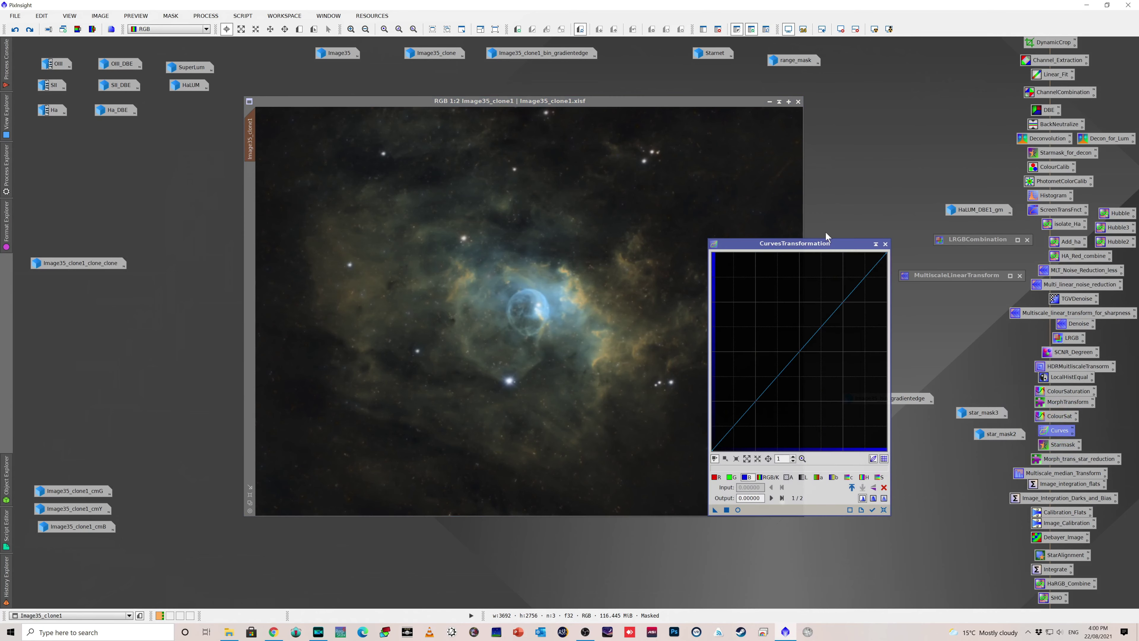
{"action": "left_click_drag", "start_coordinate": [810, 244], "coordinate": [885, 241]}
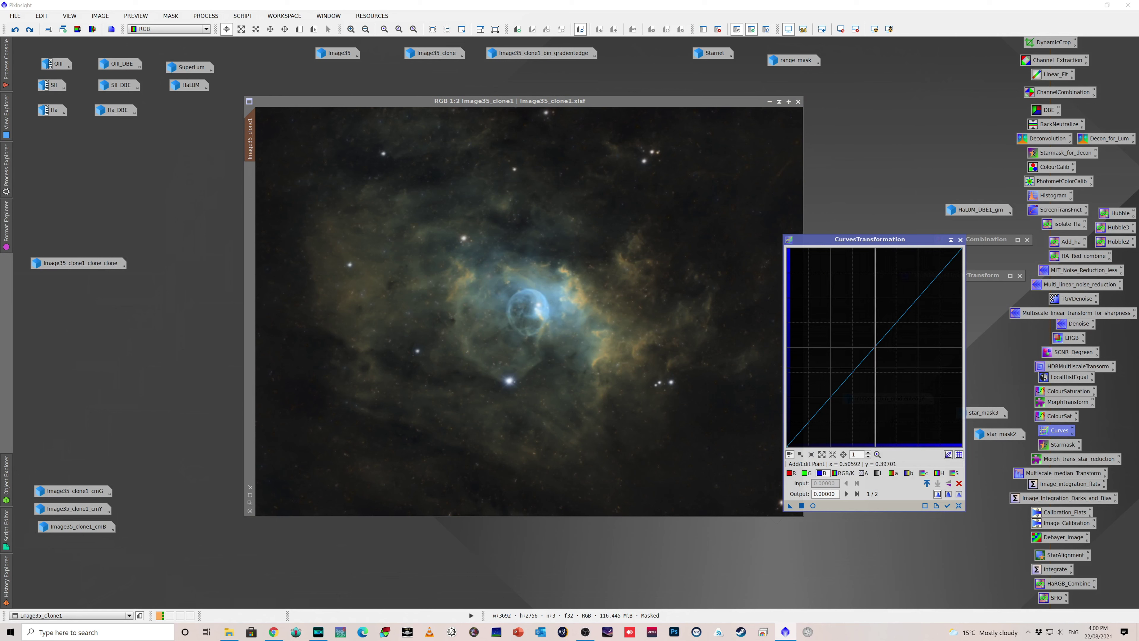
{"action": "left_click", "coordinate": [808, 473]}
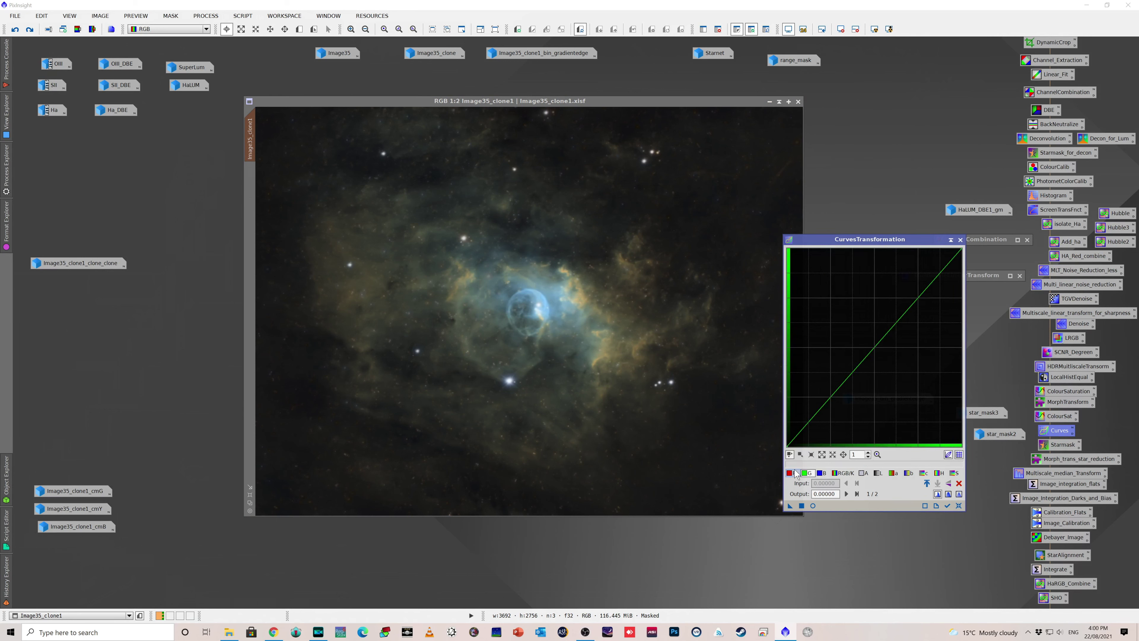
{"action": "left_click", "coordinate": [954, 473]}
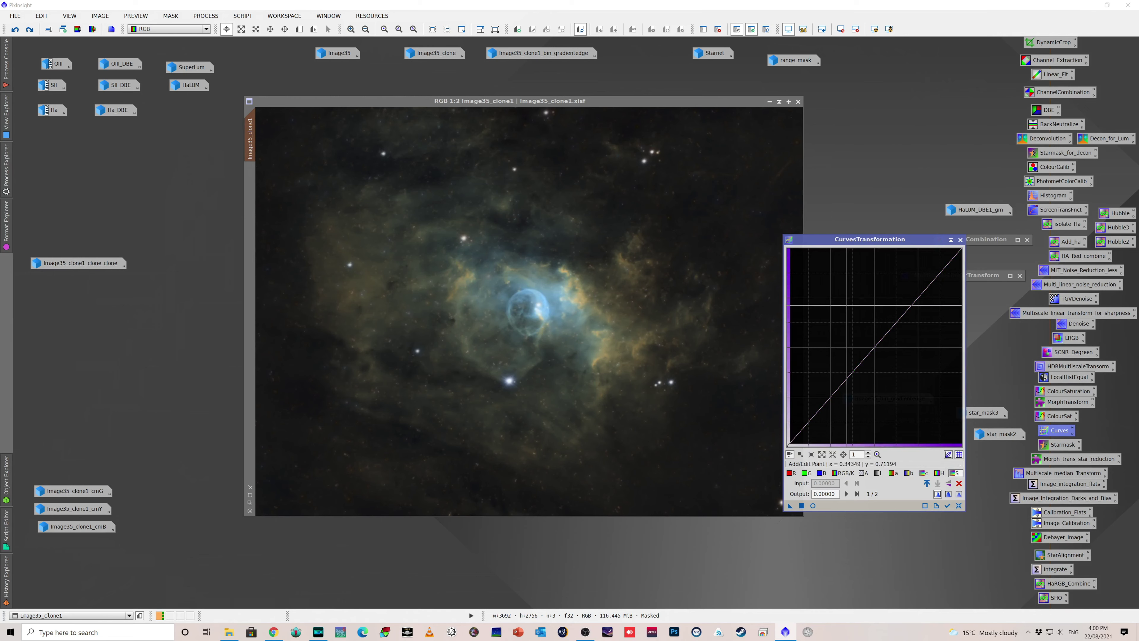
{"action": "left_click_drag", "start_coordinate": [884, 239], "coordinate": [989, 251]}
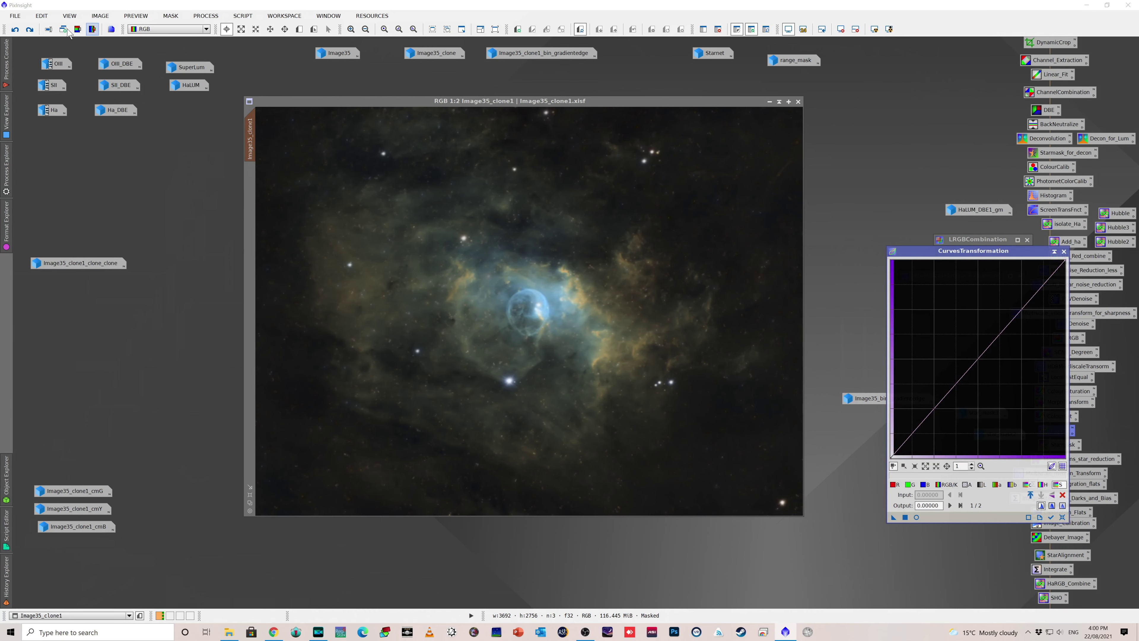
Unmask the colour image, keep the stronger orange version after comparing, iconise it, close Curves
{"action": "left_click", "coordinate": [30, 29]}
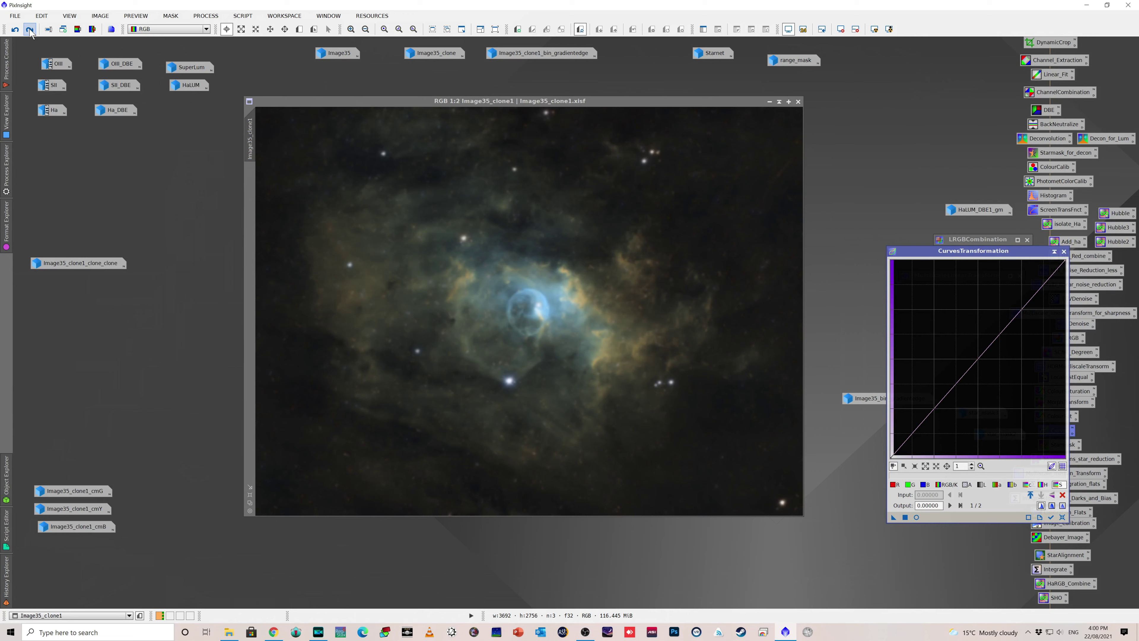
{"action": "left_click", "coordinate": [30, 29]}
{"action": "left_click", "coordinate": [29, 29]}
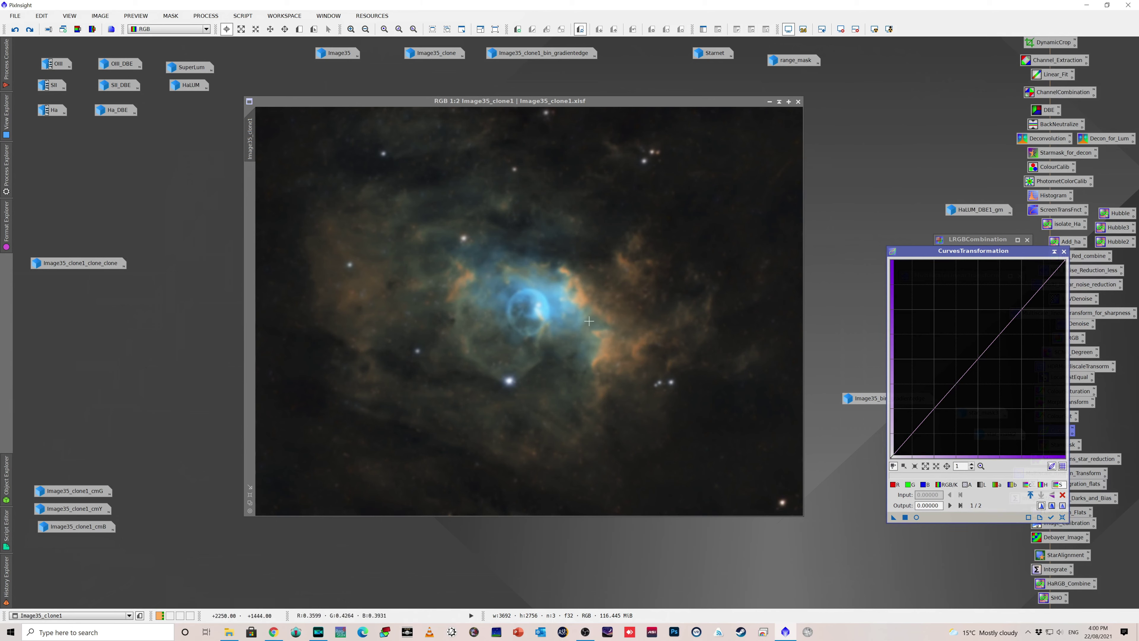
{"action": "left_click", "coordinate": [29, 29]}
{"action": "left_click", "coordinate": [30, 29]}
{"action": "left_click", "coordinate": [769, 101]}
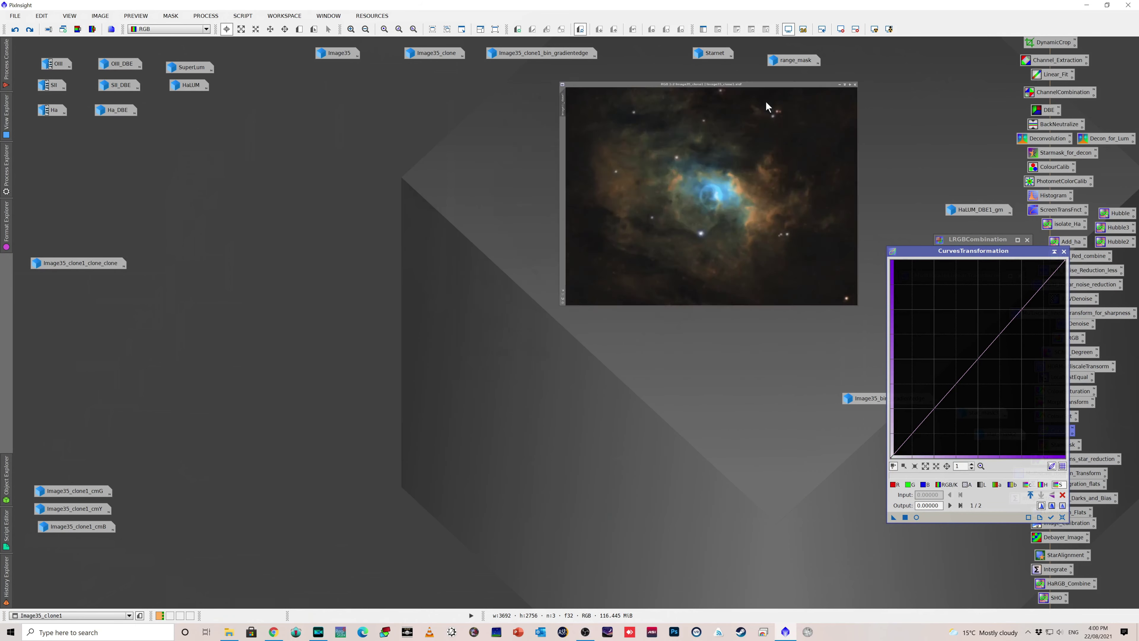
{"action": "left_click", "coordinate": [1064, 251]}
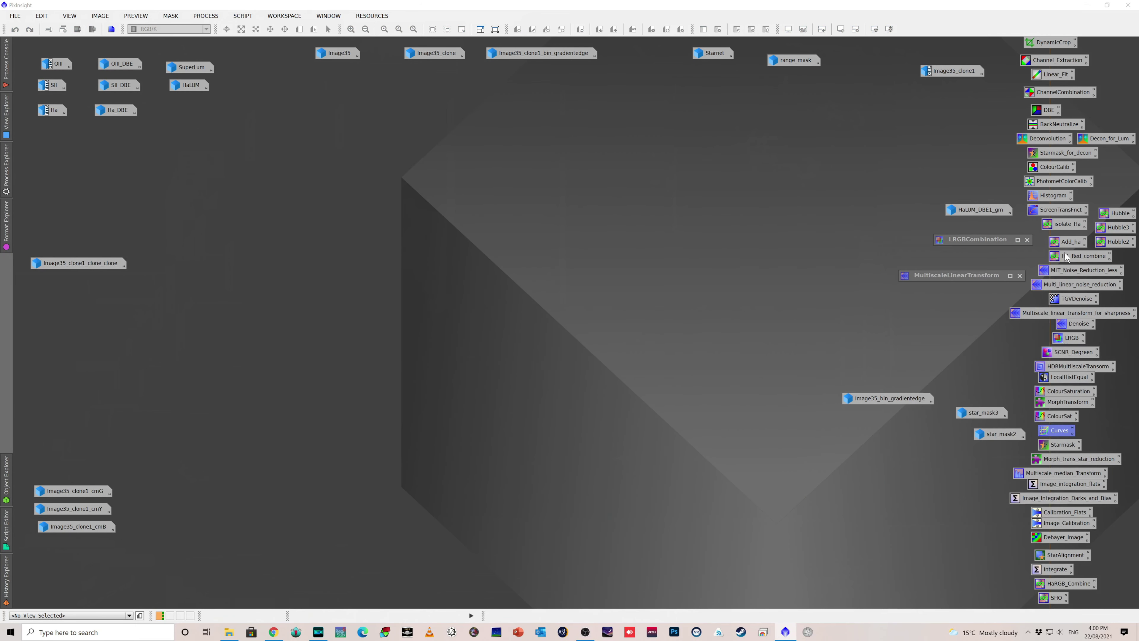
Open HaLUM, check and iconise star_mask3, then open the range_mask image
{"action": "double_click", "coordinate": [191, 85]}
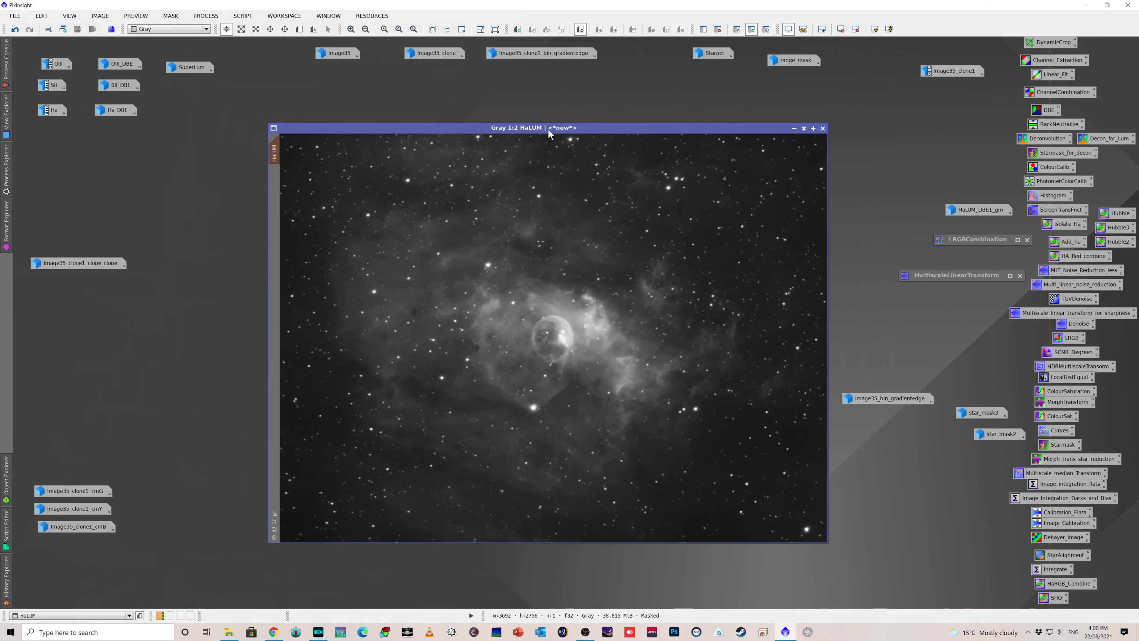
{"action": "left_click_drag", "start_coordinate": [544, 127], "coordinate": [477, 121]}
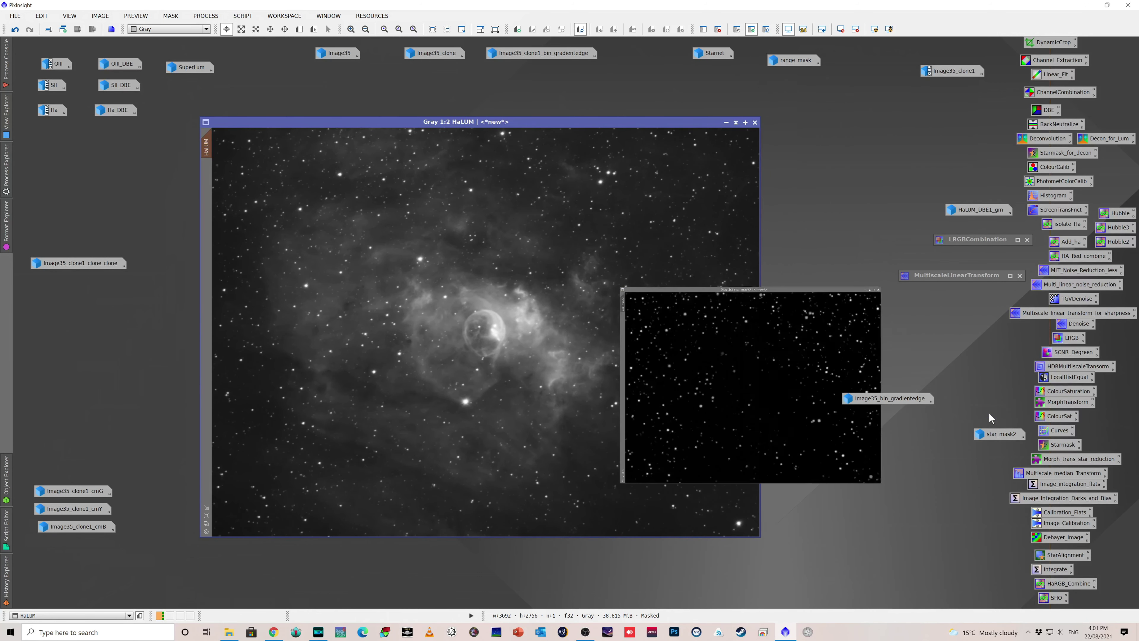
{"action": "double_click", "coordinate": [990, 413]}
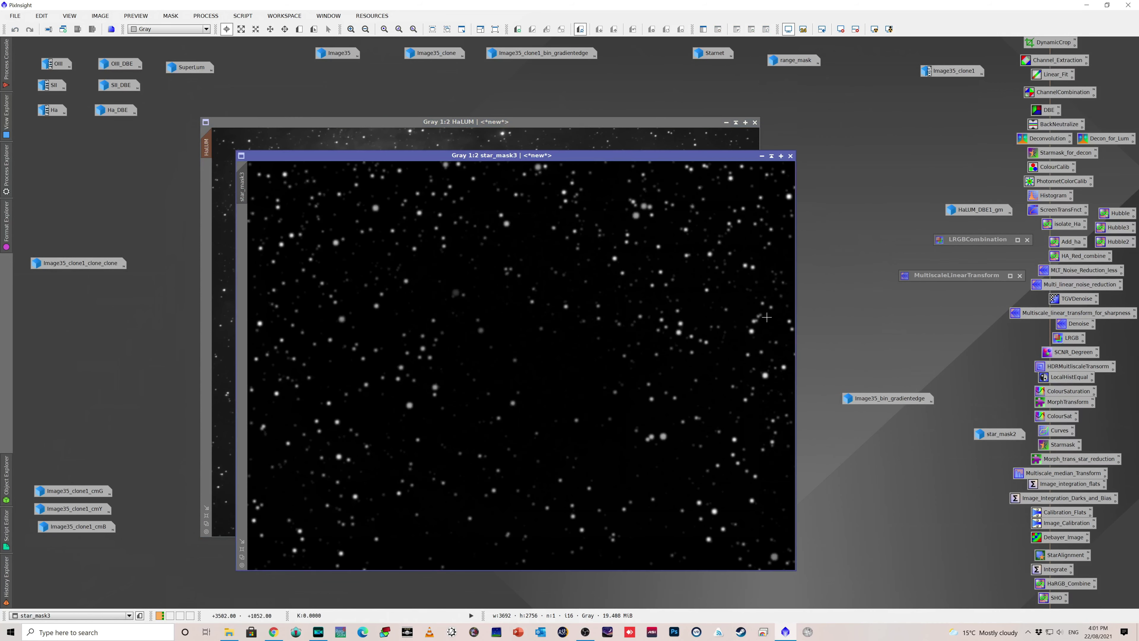
{"action": "left_click", "coordinate": [762, 155]}
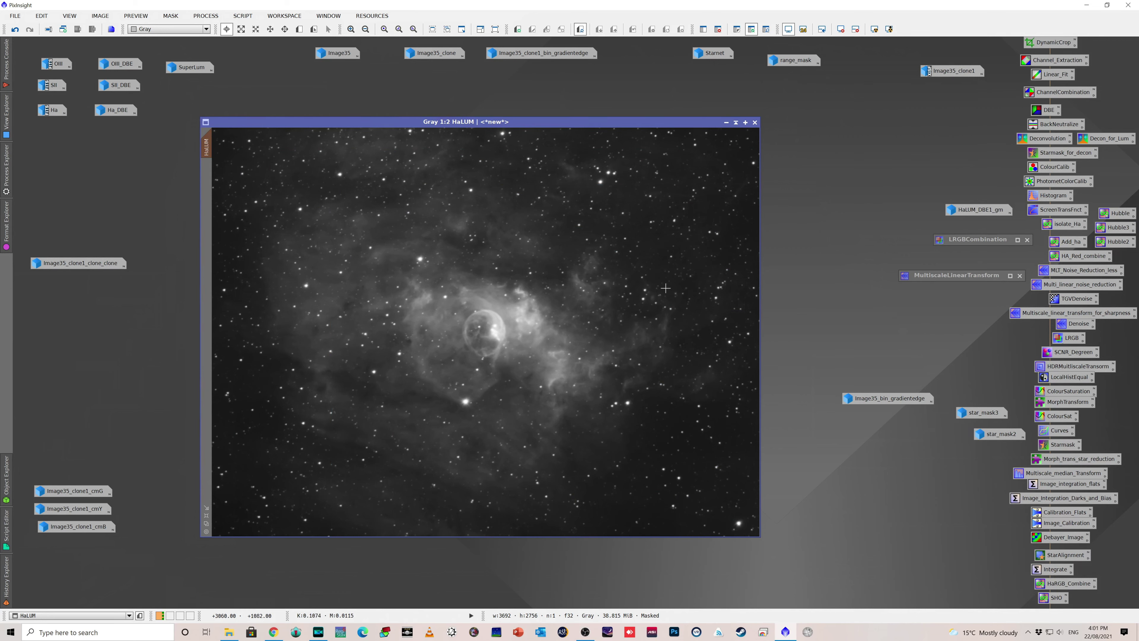
{"action": "double_click", "coordinate": [795, 60]}
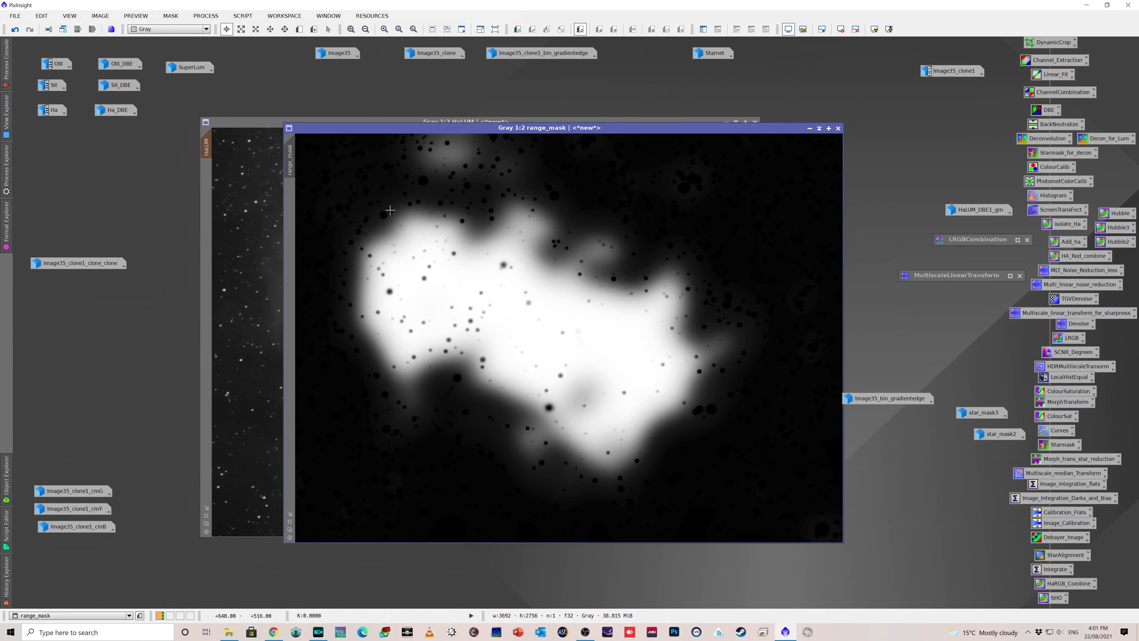
Show the range mask overlay on HaLUM to confirm the background is protected, and iconize range_mask
{"action": "left_click", "coordinate": [256, 155]}
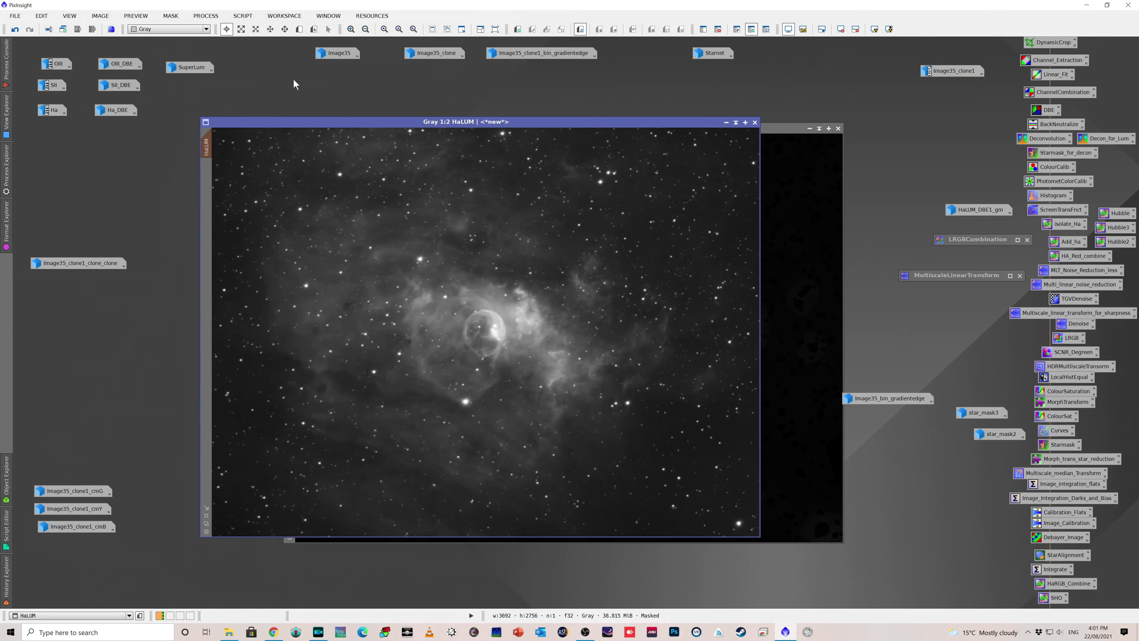
{"action": "left_click", "coordinate": [170, 17]}
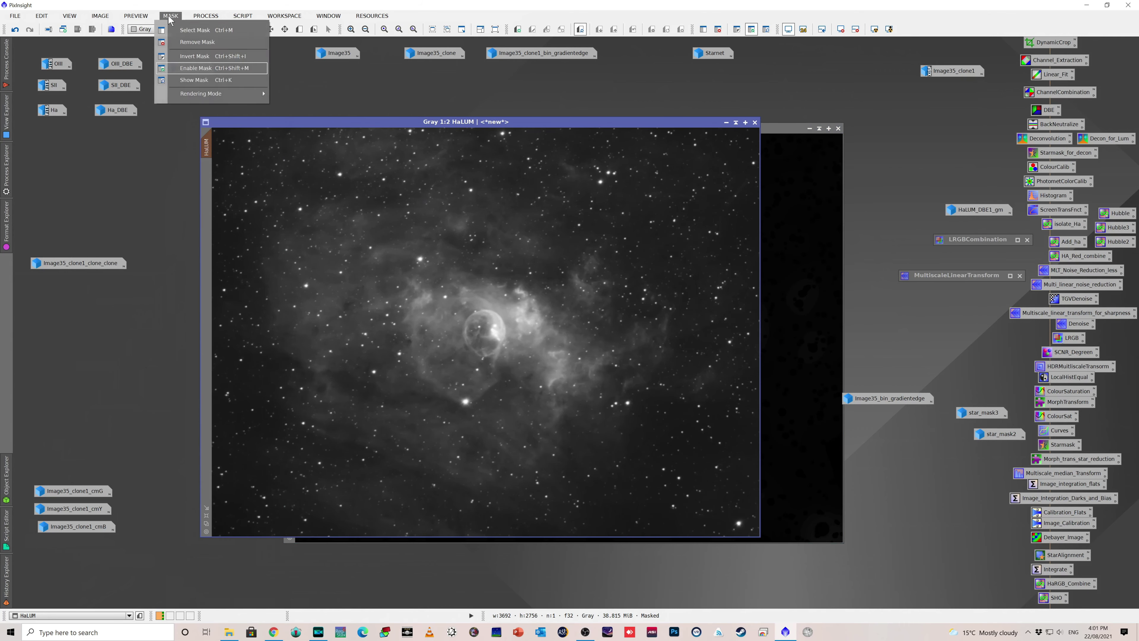
{"action": "left_click", "coordinate": [194, 81]}
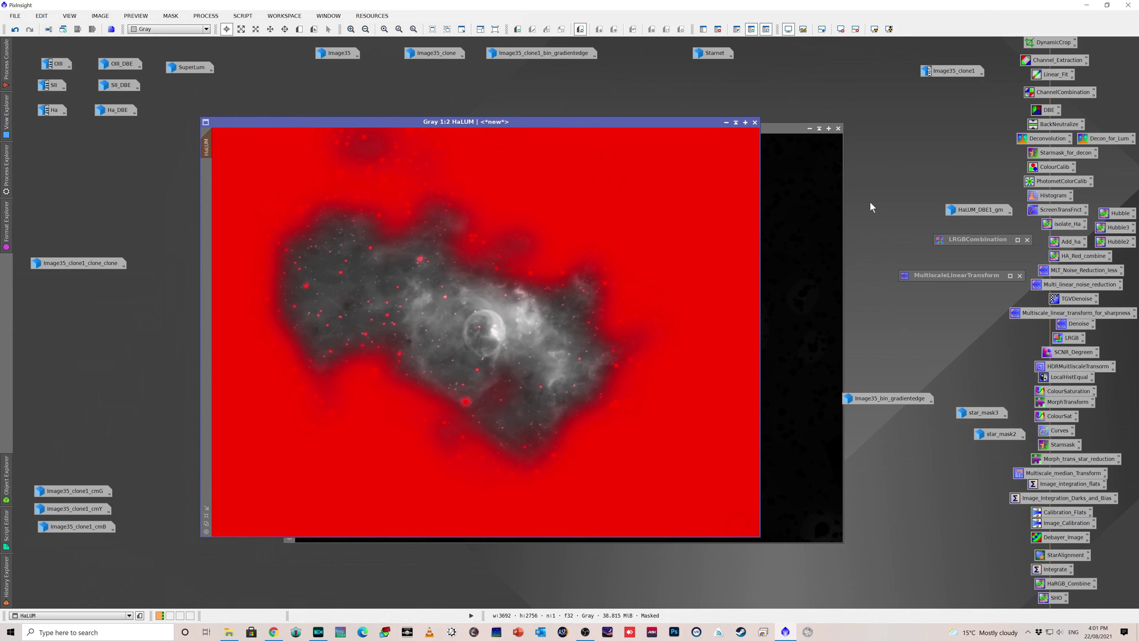
{"action": "left_click", "coordinate": [810, 129]}
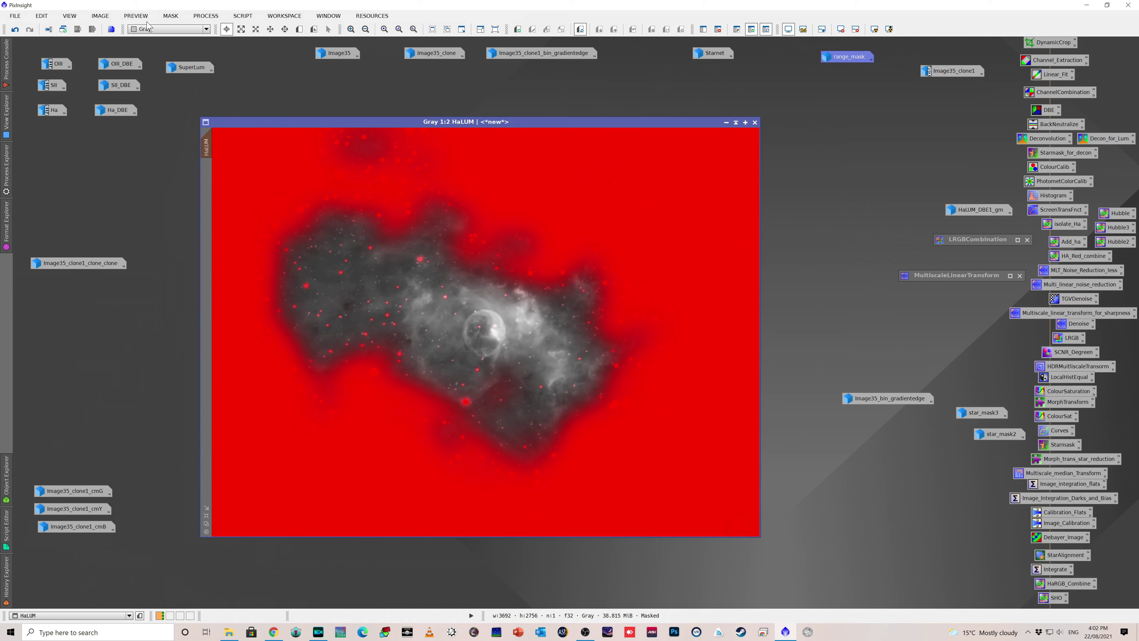
Hide the red mask overlay on HaLUM and nudge its window right
{"action": "left_click", "coordinate": [179, 17]}
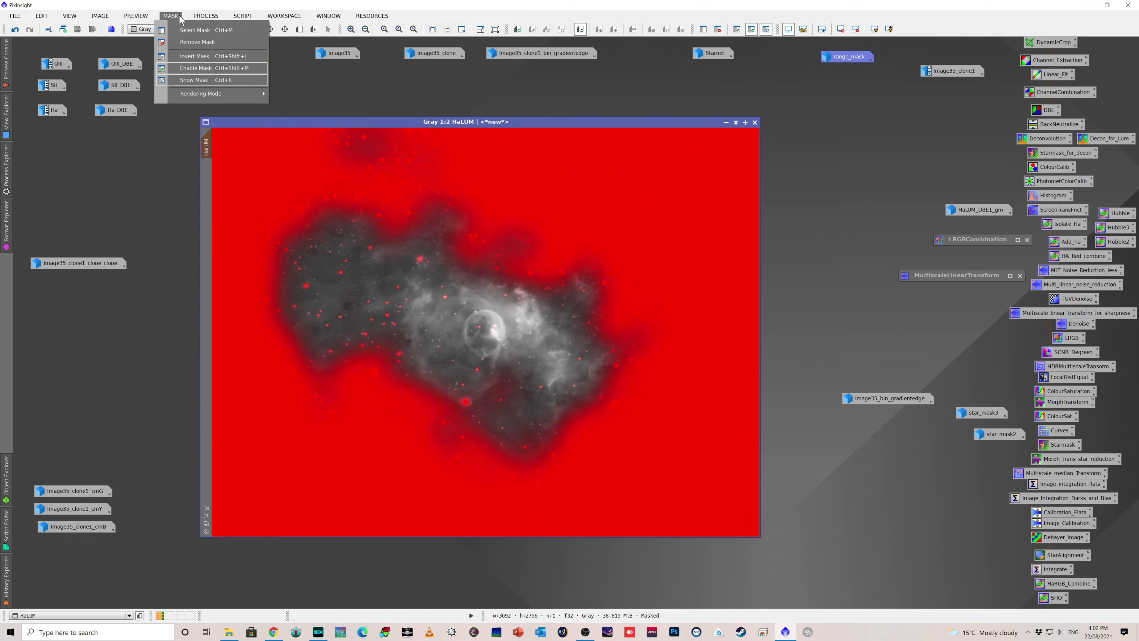
{"action": "left_click", "coordinate": [194, 79]}
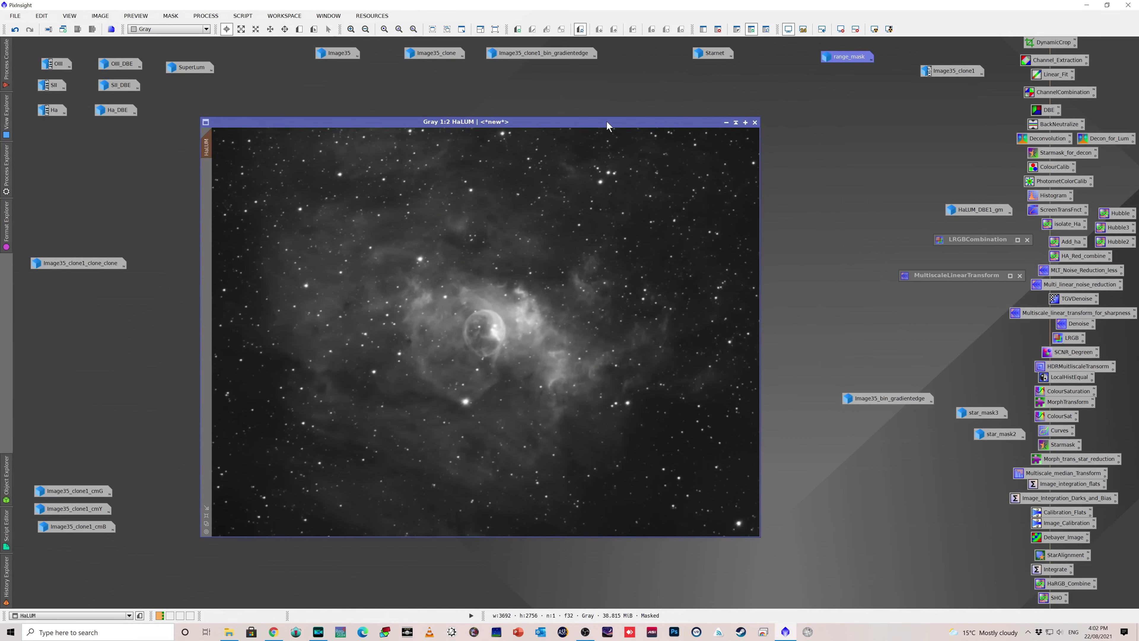
{"action": "left_click_drag", "start_coordinate": [607, 121], "coordinate": [625, 120]}
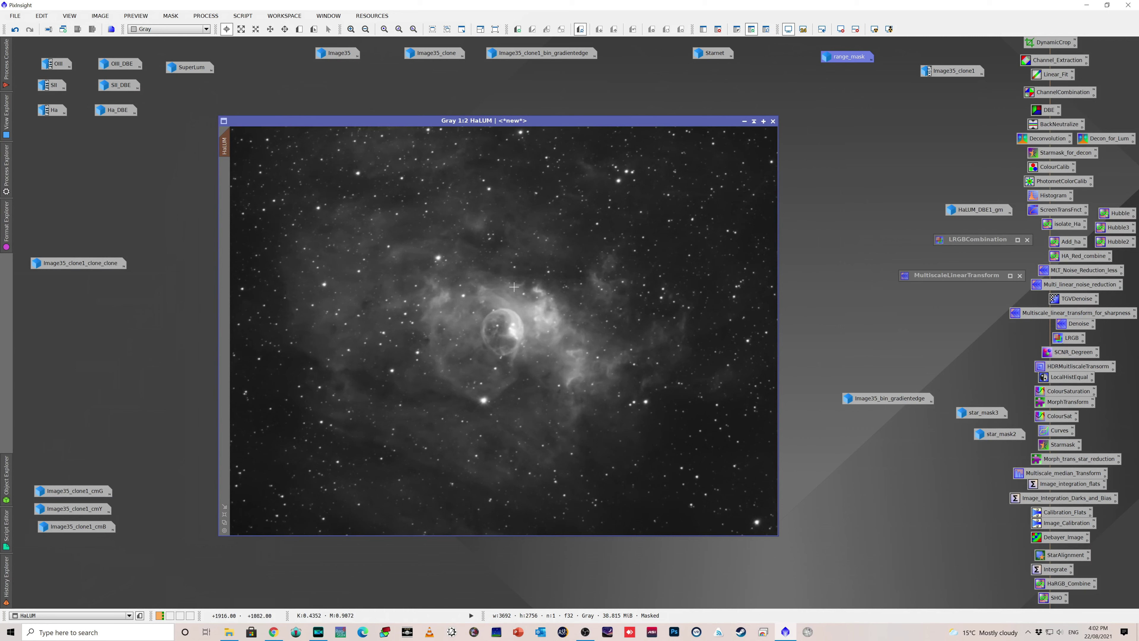
Switch the Multiscale_linear_transform_for_sharpness target from chrominance to RGB/K components
{"action": "double_click", "coordinate": [1062, 366]}
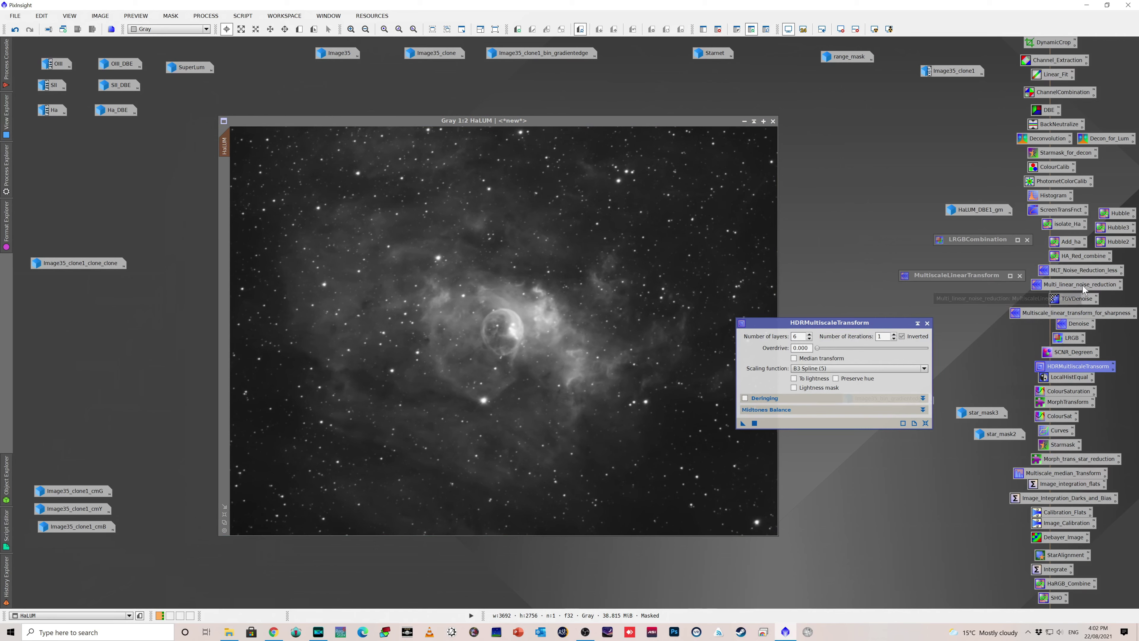
{"action": "left_click", "coordinate": [1078, 314]}
{"action": "double_click", "coordinate": [1078, 314]}
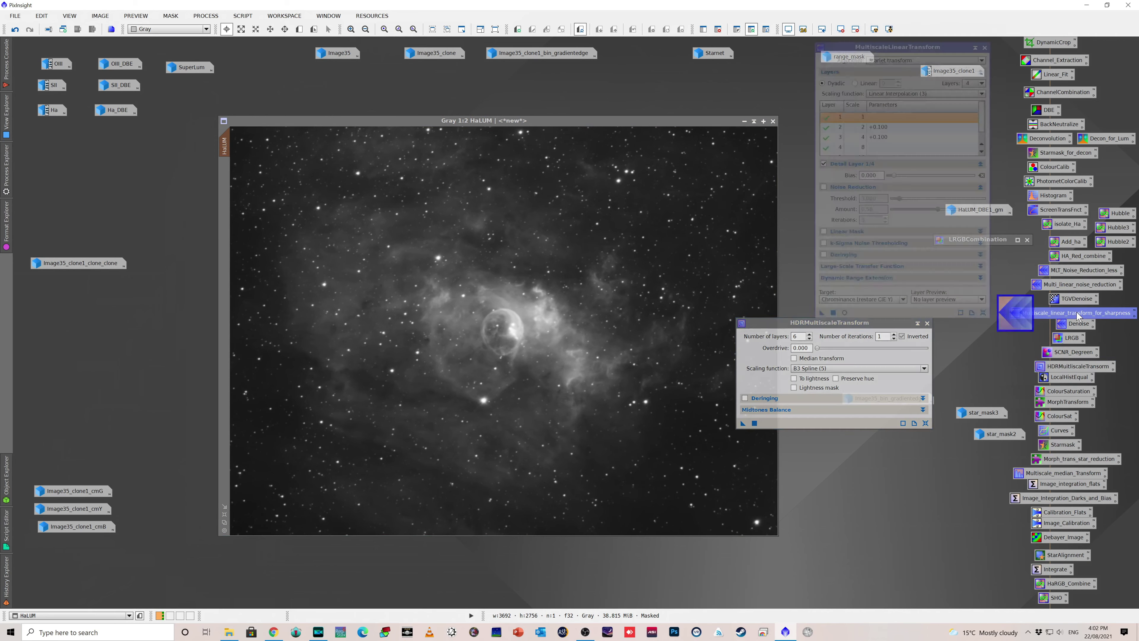
{"action": "left_click_drag", "start_coordinate": [830, 122], "coordinate": [814, 146]}
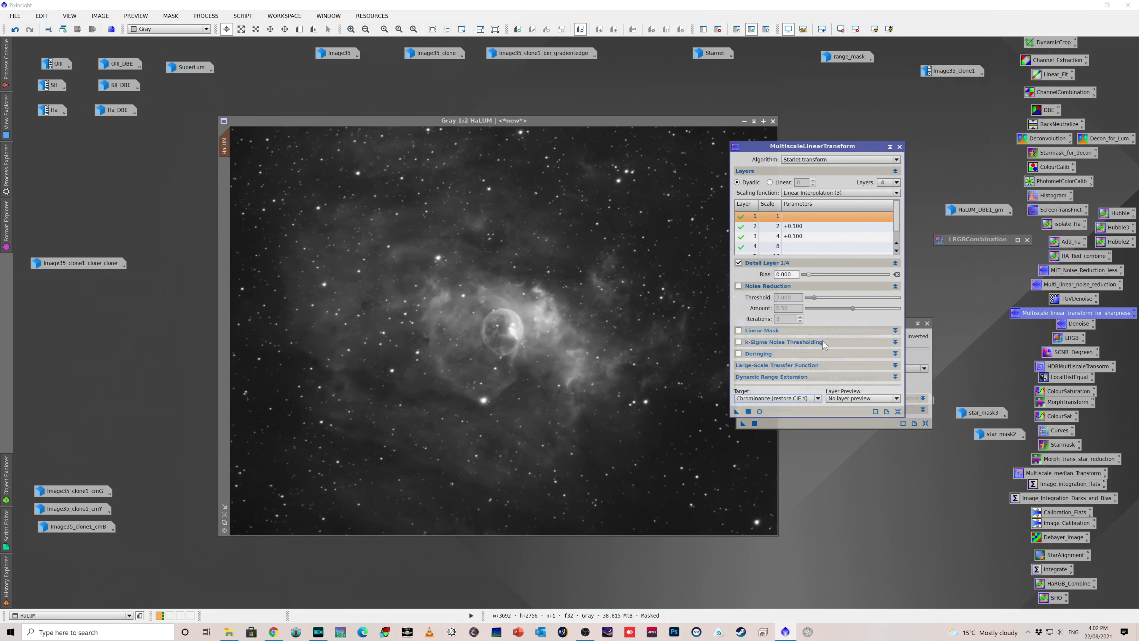
{"action": "left_click", "coordinate": [818, 399]}
{"action": "left_click", "coordinate": [802, 425]}
Close the sharpening and HDRMultiscaleTransform windows and minimise HaLUM to an icon
{"action": "left_click", "coordinate": [900, 147]}
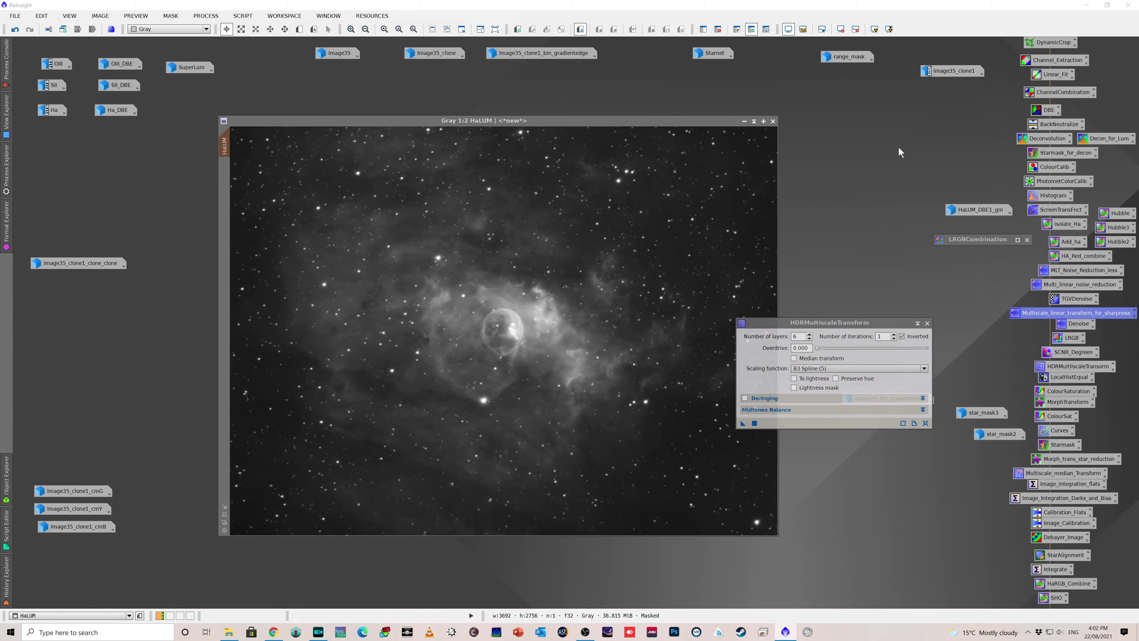
{"action": "left_click", "coordinate": [927, 324]}
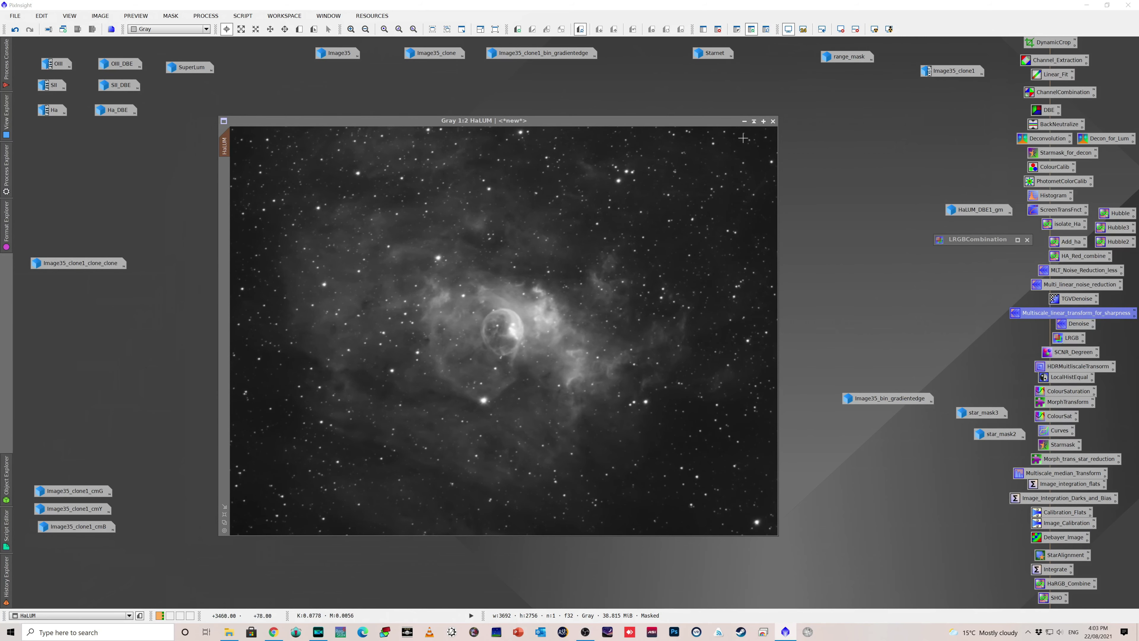
{"action": "left_click", "coordinate": [744, 121]}
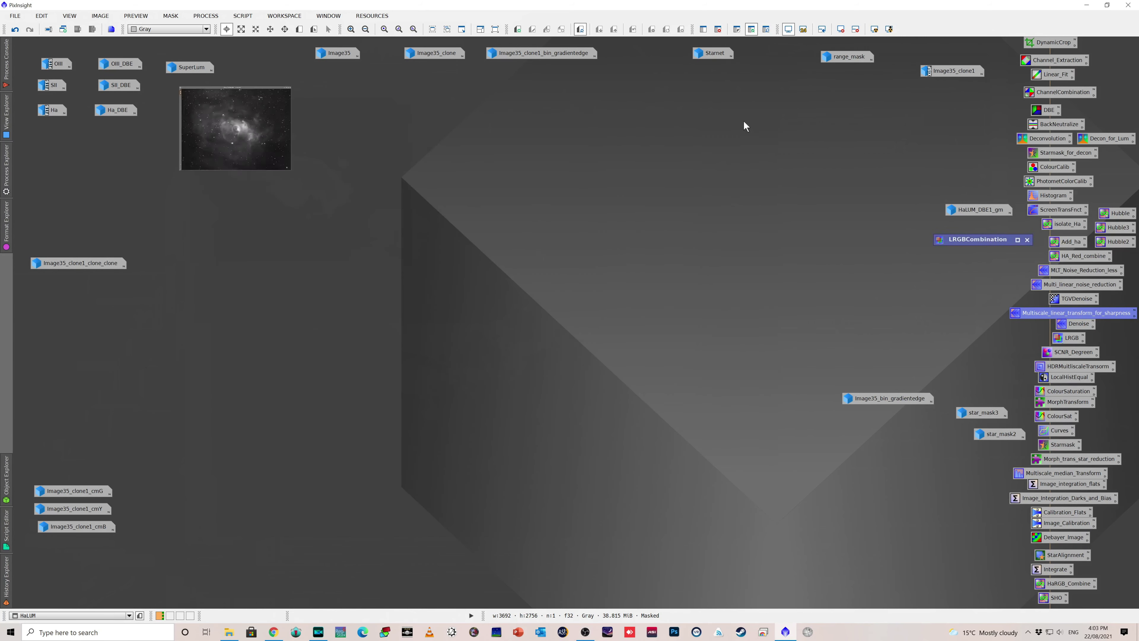
Restore Image35_clone1 and compare it side by side with HaLUM, then minimise HaLUM again
{"action": "double_click", "coordinate": [954, 70]}
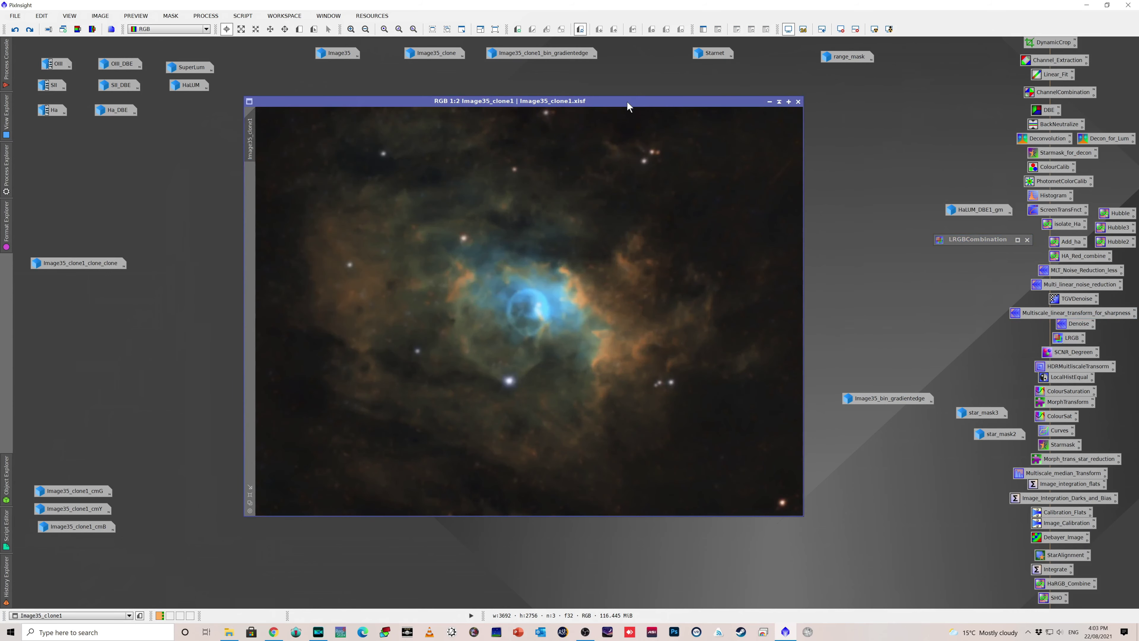
{"action": "left_click_drag", "start_coordinate": [627, 106], "coordinate": [633, 148]}
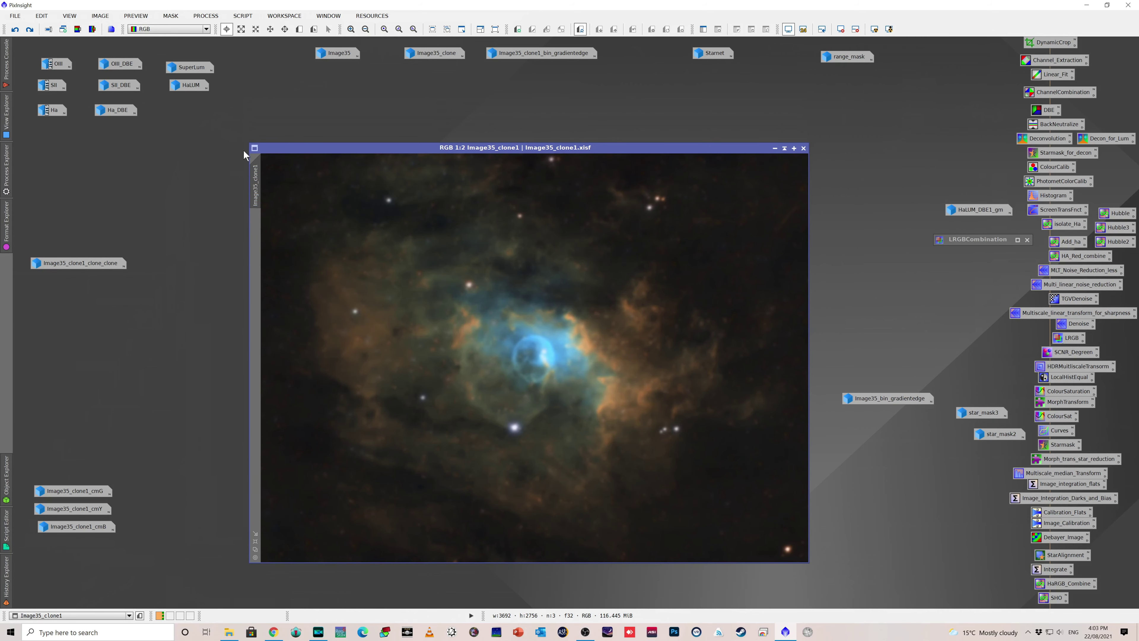
{"action": "double_click", "coordinate": [189, 86]}
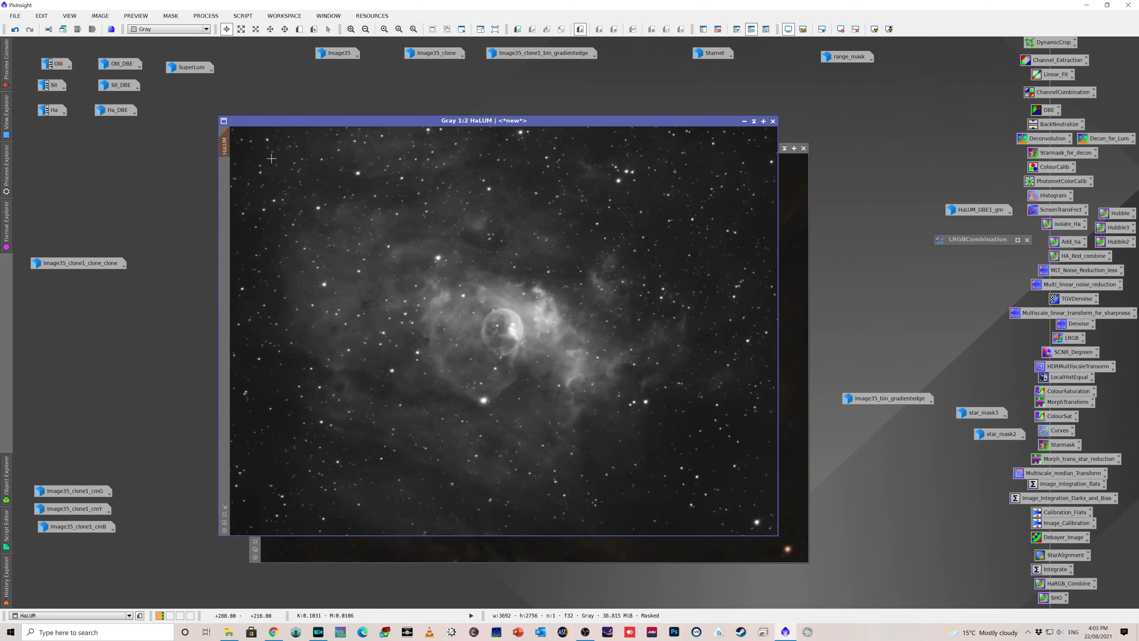
{"action": "left_click_drag", "start_coordinate": [312, 126], "coordinate": [617, 152]}
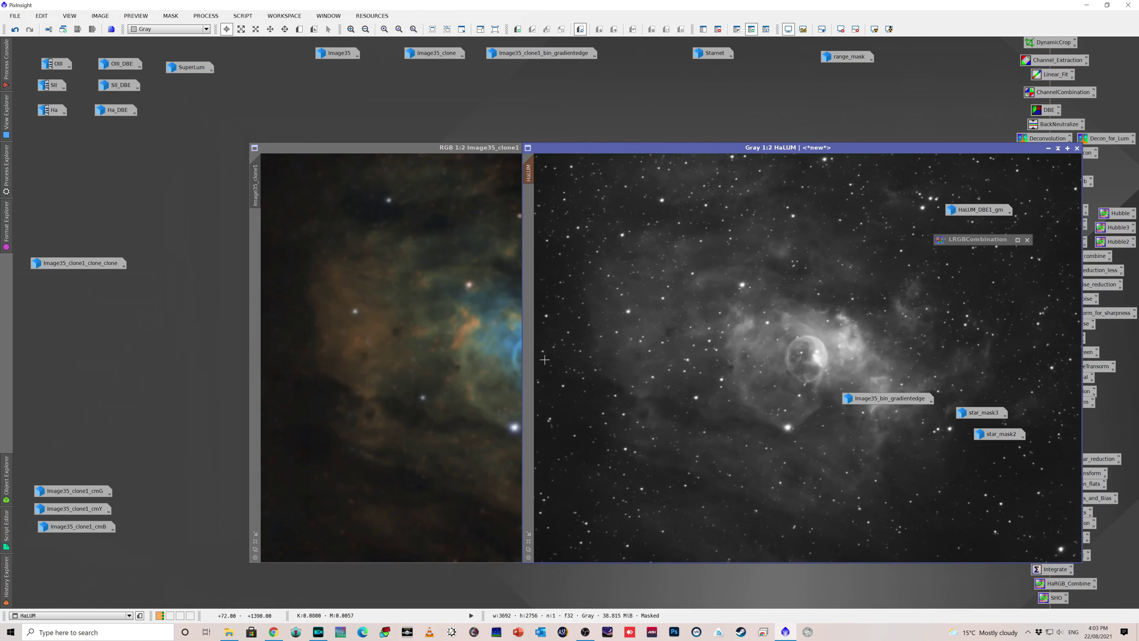
{"action": "left_click", "coordinate": [1048, 148]}
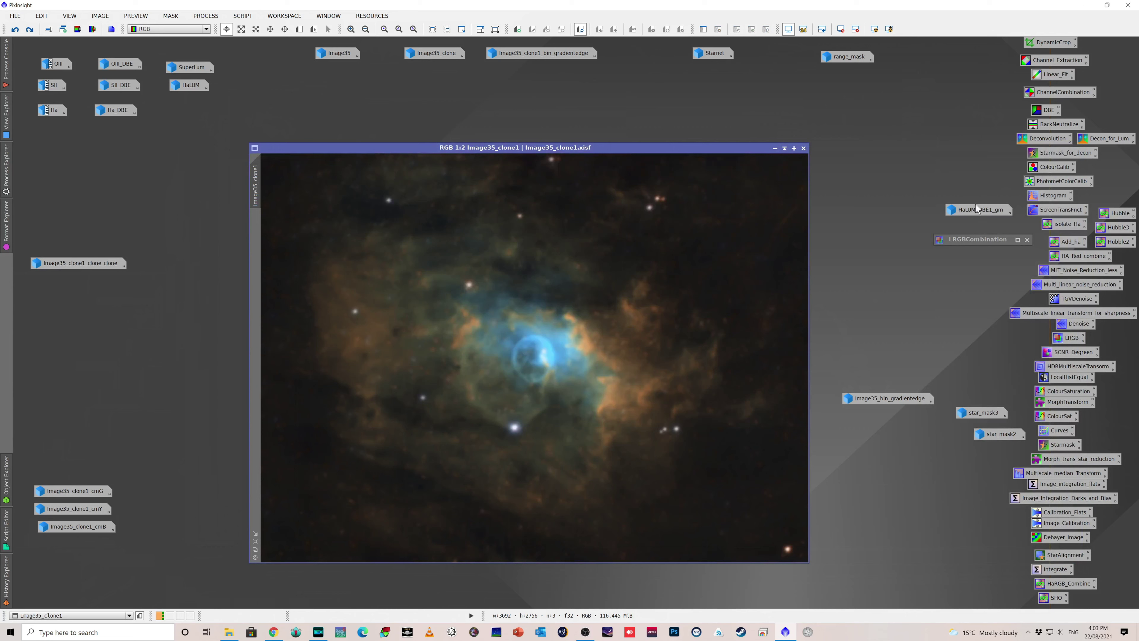
Set LRGBCombination to use only HaLUM_DBE1 as L, unchecking SII_DBE, Ha_DBE and OIII_DBE, then shade it
{"action": "double_click", "coordinate": [974, 238]}
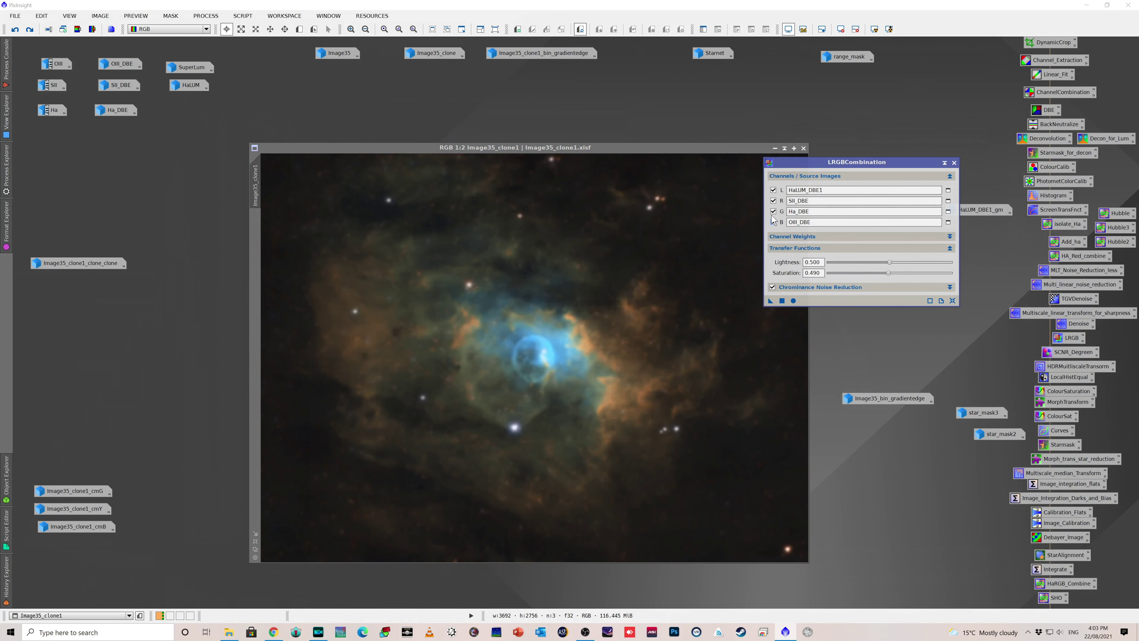
{"action": "left_click", "coordinate": [773, 190]}
{"action": "left_click", "coordinate": [773, 200]}
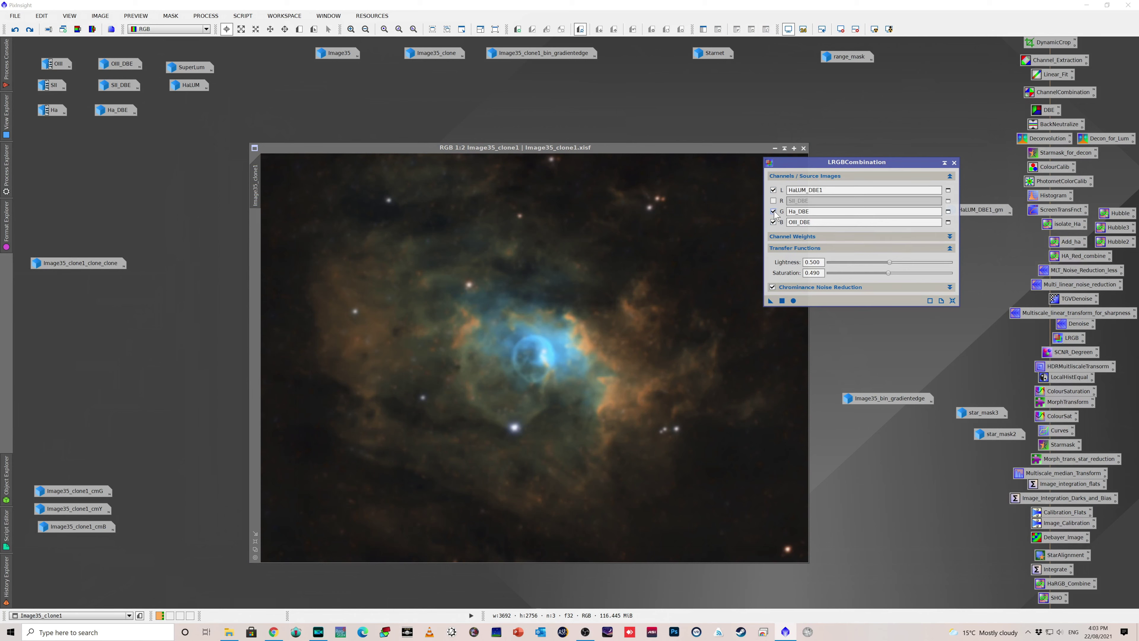
{"action": "left_click", "coordinate": [773, 212]}
{"action": "left_click", "coordinate": [773, 222]}
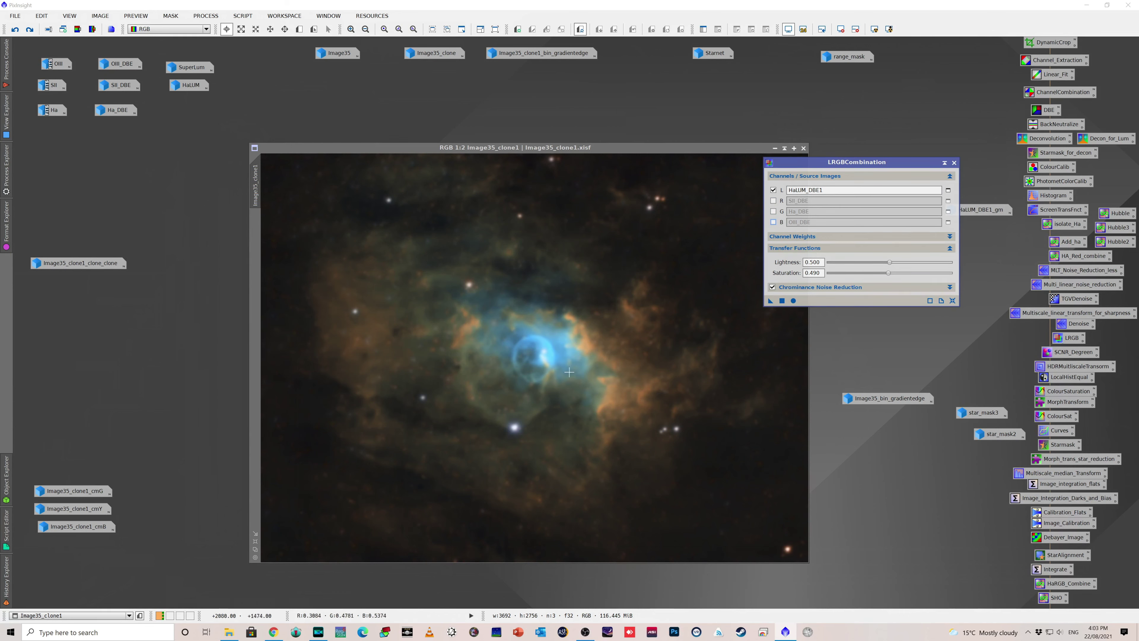
{"action": "left_click", "coordinate": [945, 163]}
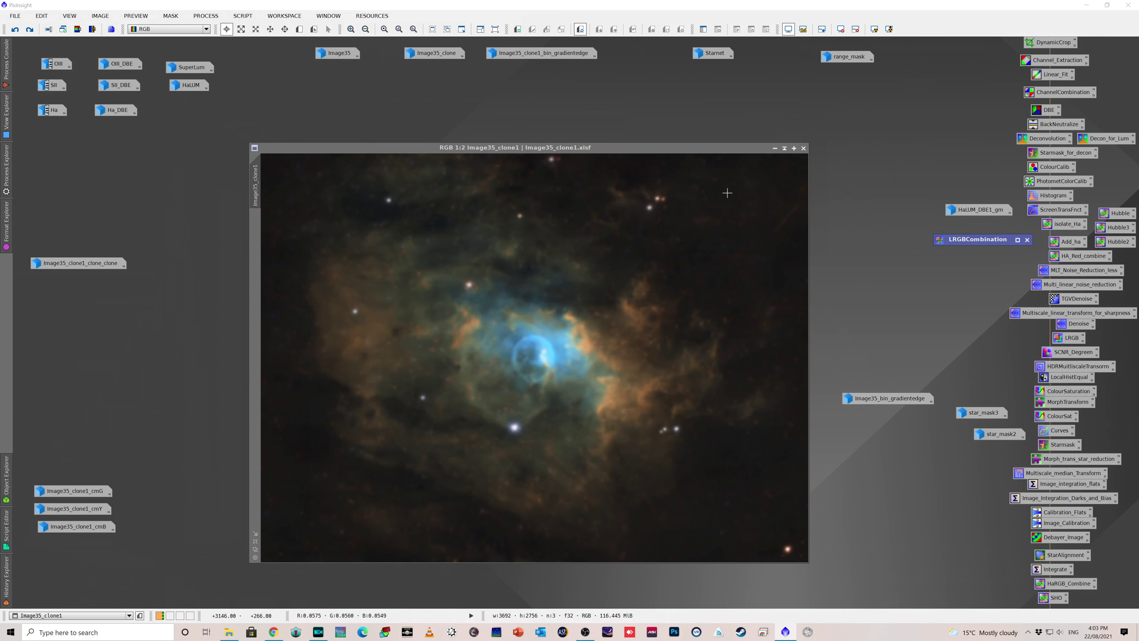
Redo to restore stars in Image35_clone1, then try LRGBCombination Lightness 0.450 and Saturation 0.490
{"action": "left_click", "coordinate": [30, 30]}
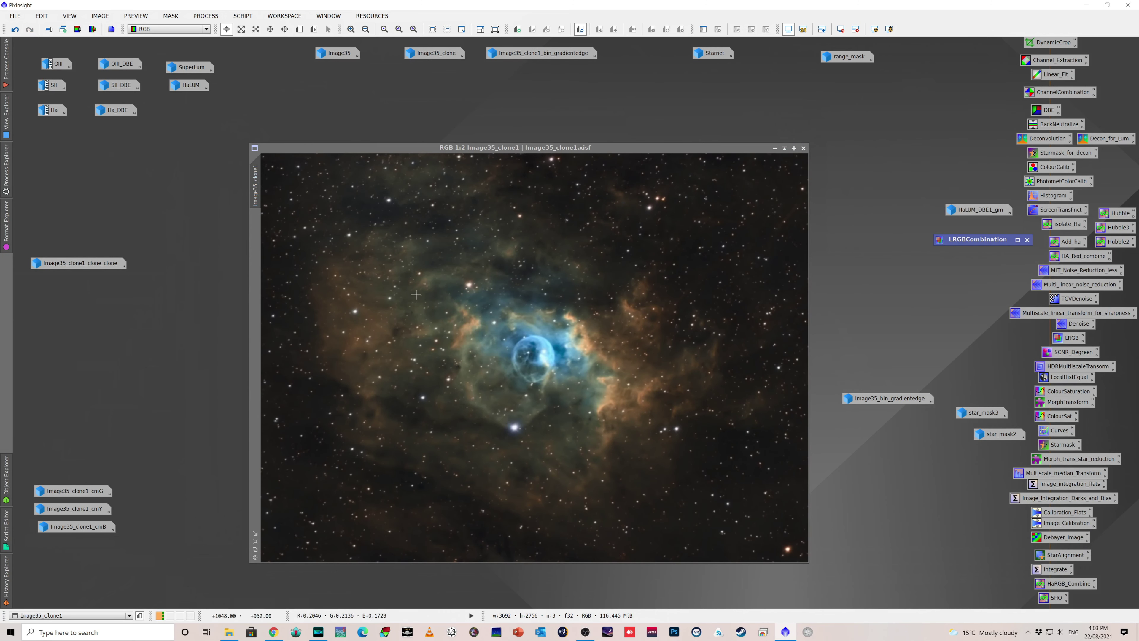
{"action": "left_click_drag", "start_coordinate": [627, 148], "coordinate": [553, 110]}
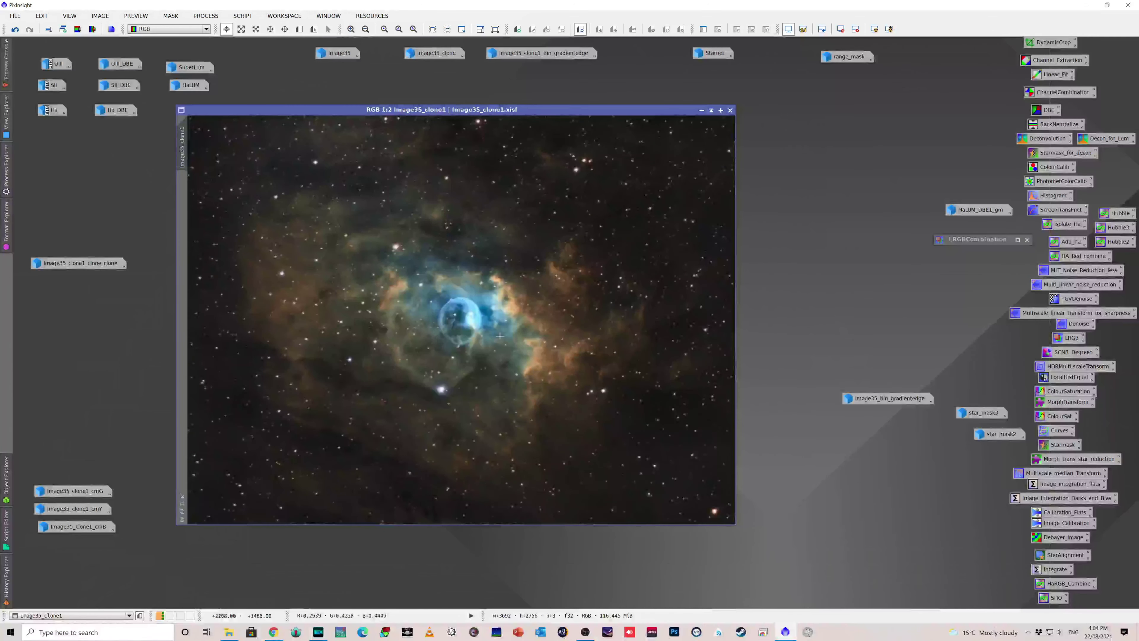
{"action": "double_click", "coordinate": [979, 241]}
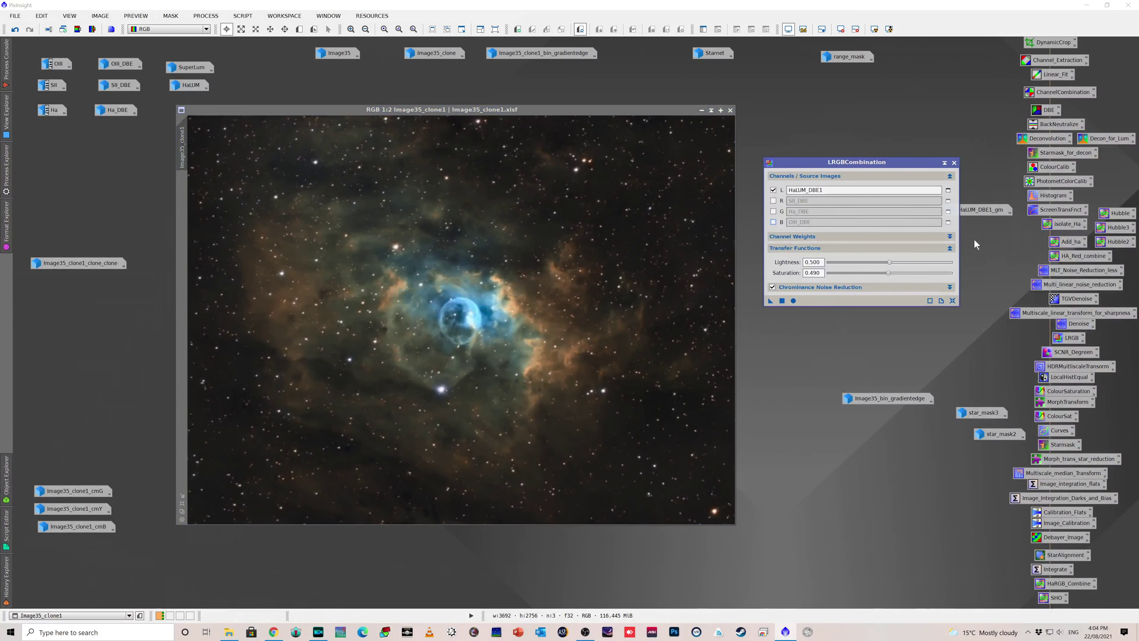
{"action": "left_click_drag", "start_coordinate": [885, 161], "coordinate": [885, 151]}
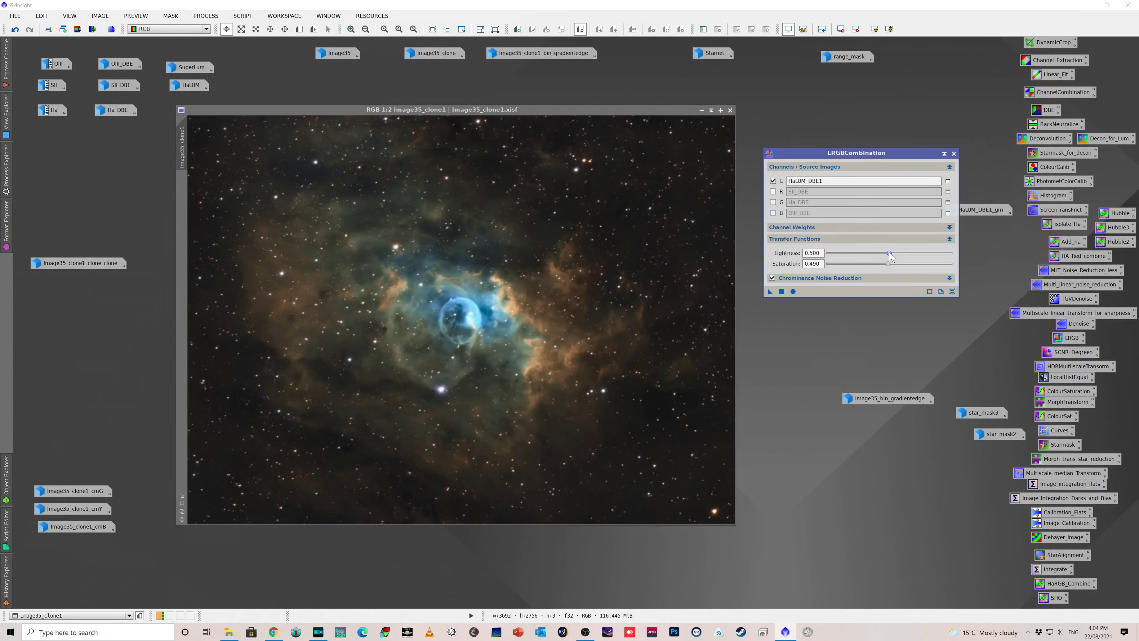
{"action": "left_click_drag", "start_coordinate": [889, 253], "coordinate": [893, 265]}
{"action": "left_click_drag", "start_coordinate": [893, 268], "coordinate": [885, 254]}
Reset LRGBCombination to its default values and shade the dialog
{"action": "left_click", "coordinate": [952, 291]}
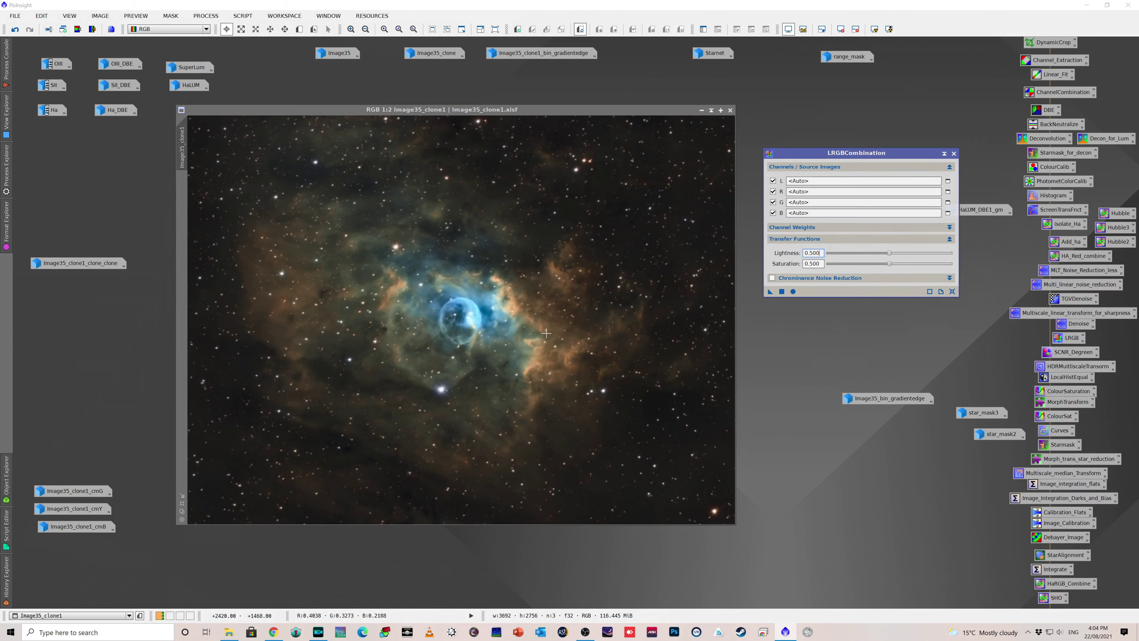
{"action": "left_click", "coordinate": [944, 154]}
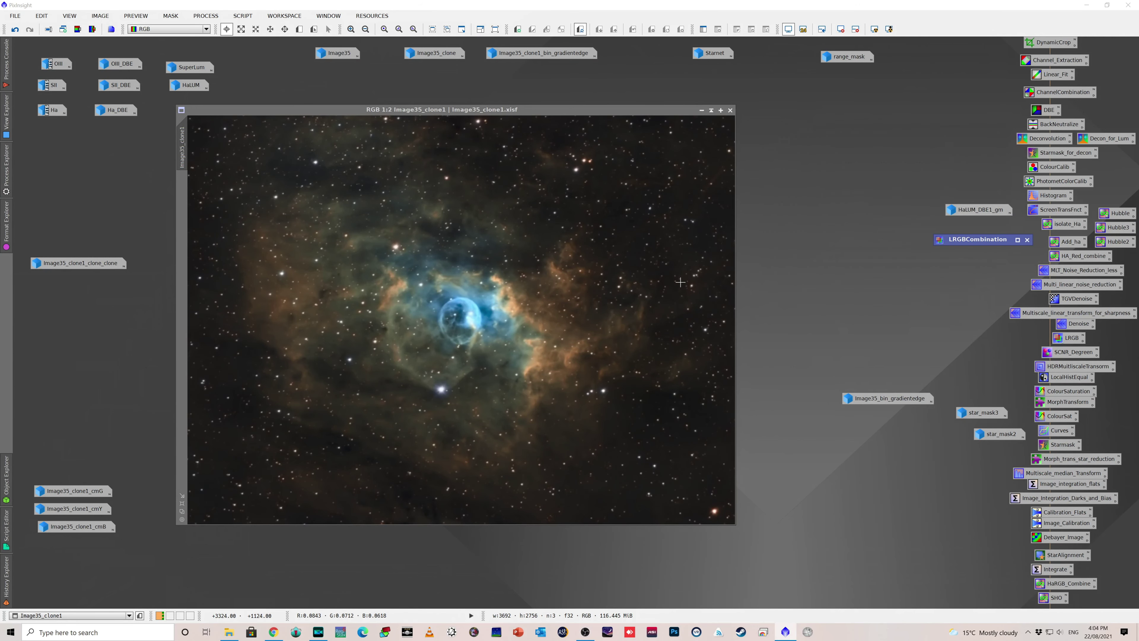
{"action": "scroll", "coordinate": [682, 279], "scroll_direction": "down", "scroll_amount": 1}
{"action": "double_click", "coordinate": [708, 54]}
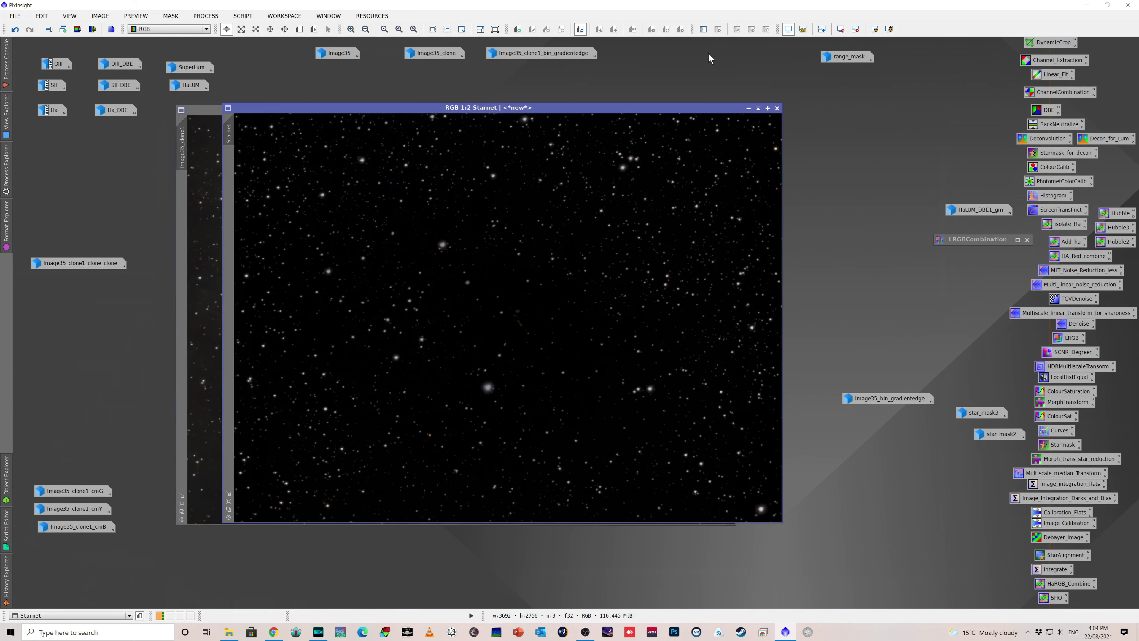
{"action": "left_click", "coordinate": [747, 108]}
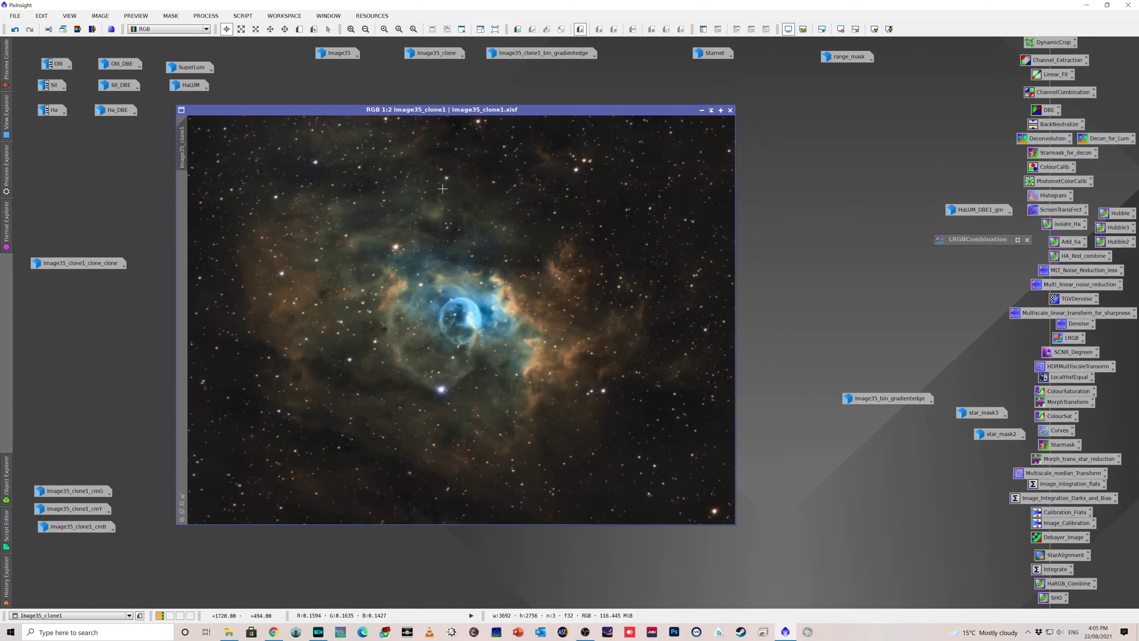
{"action": "double_click", "coordinate": [517, 54]}
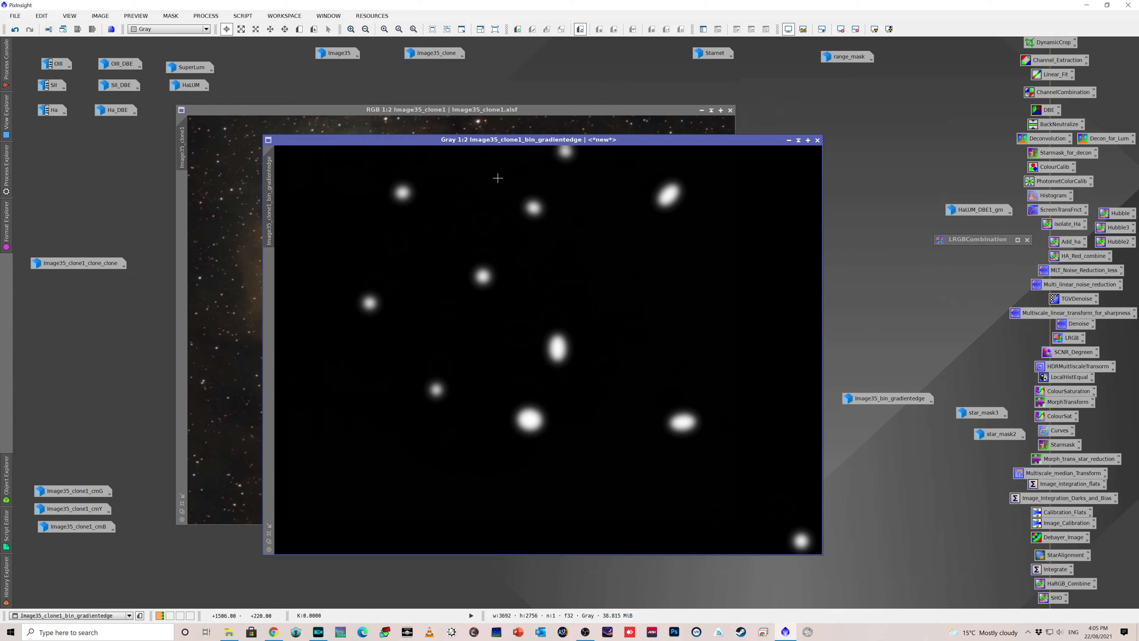
{"action": "key", "text": "ctrl+m"}
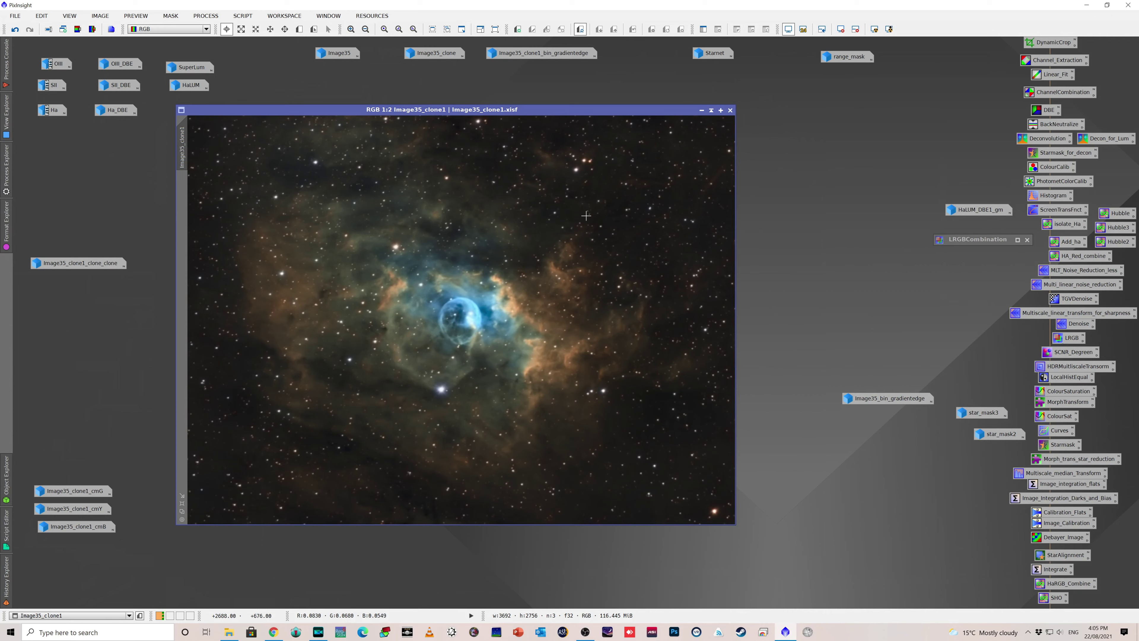
{"action": "double_click", "coordinate": [720, 53]}
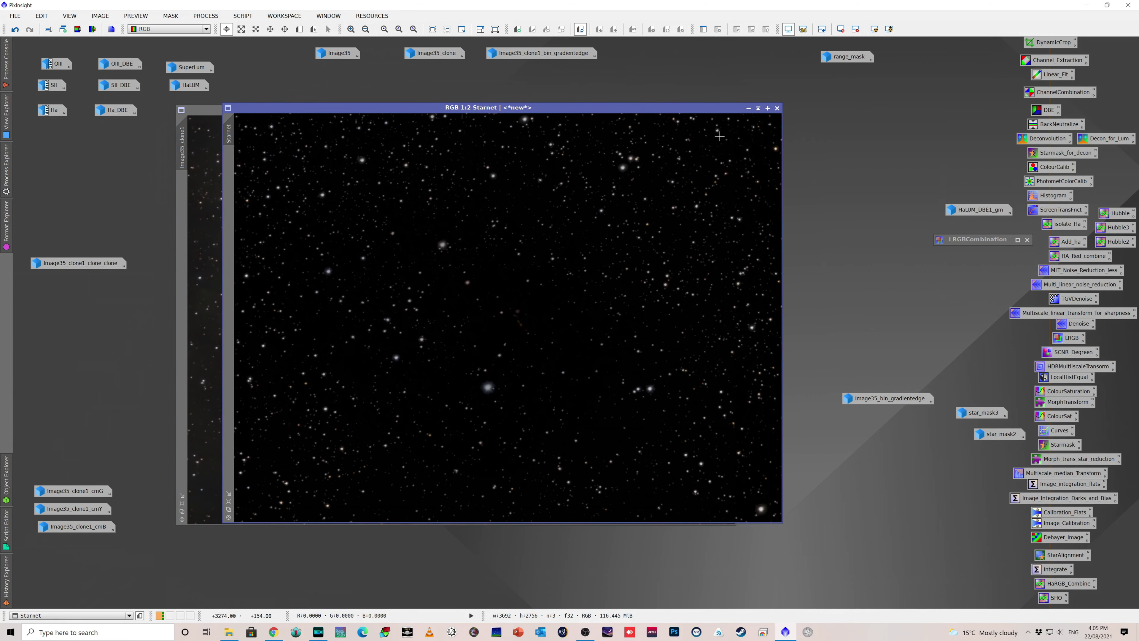
{"action": "left_click", "coordinate": [748, 108]}
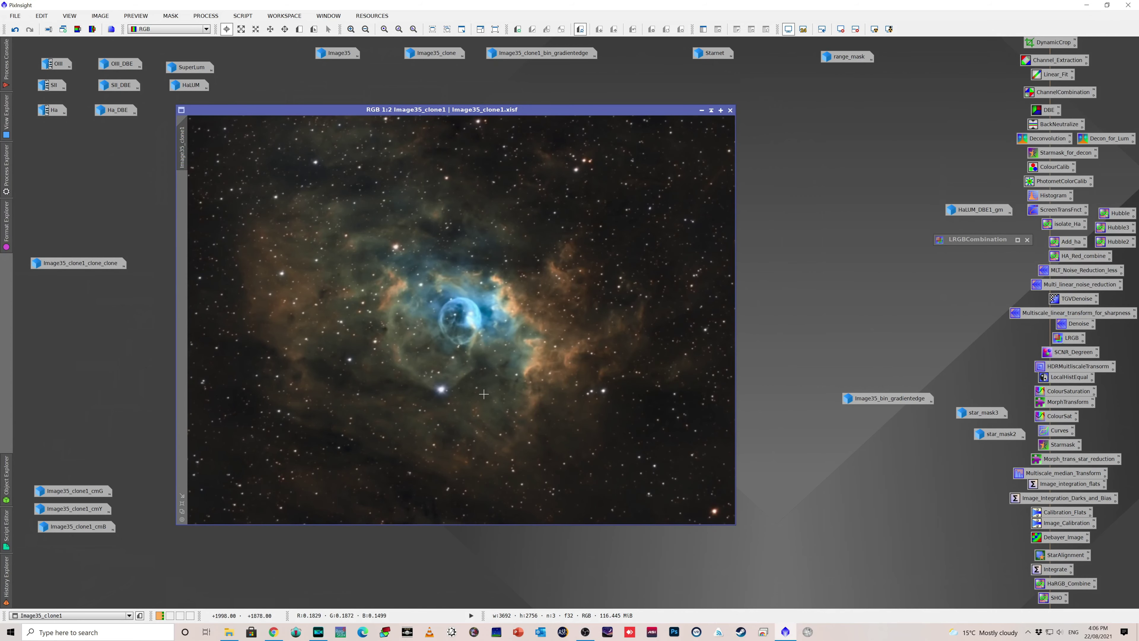
Minimise the Image35_clone1 window to an icon
{"action": "left_click", "coordinate": [702, 110]}
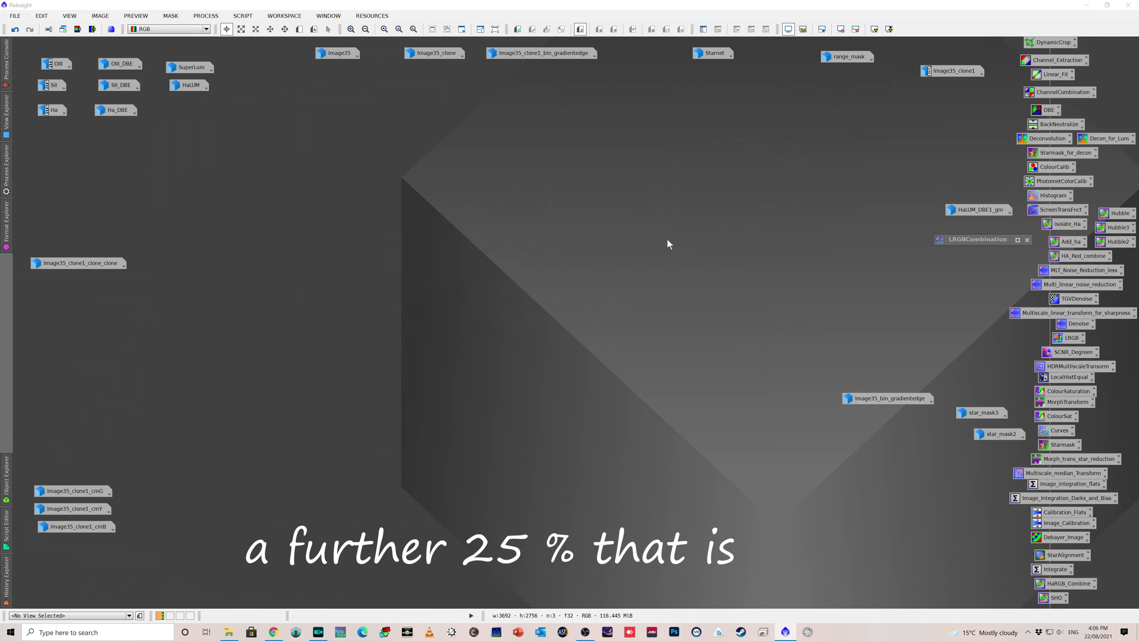